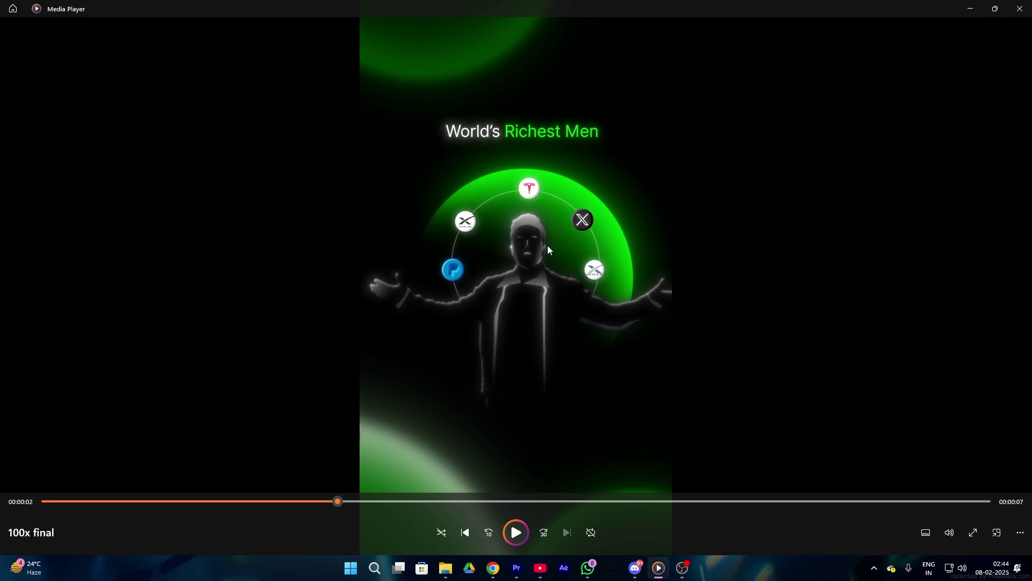
{"action": "key", "text": "Left"}
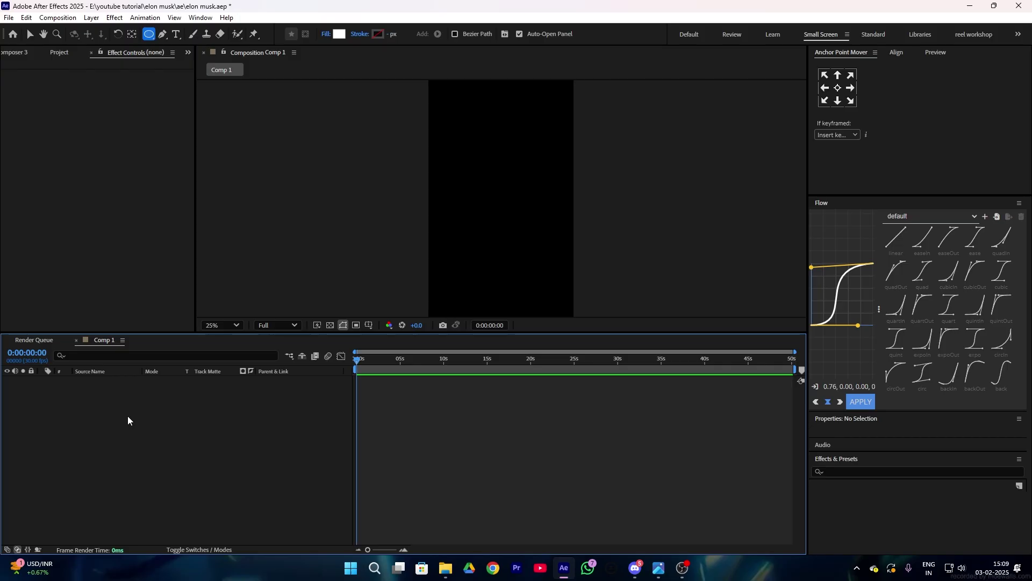
Draw a white circle in the middle of the composition and centre its anchor point on it.
{"action": "left_click_drag", "start_coordinate": [458, 145], "coordinate": [564, 253]}
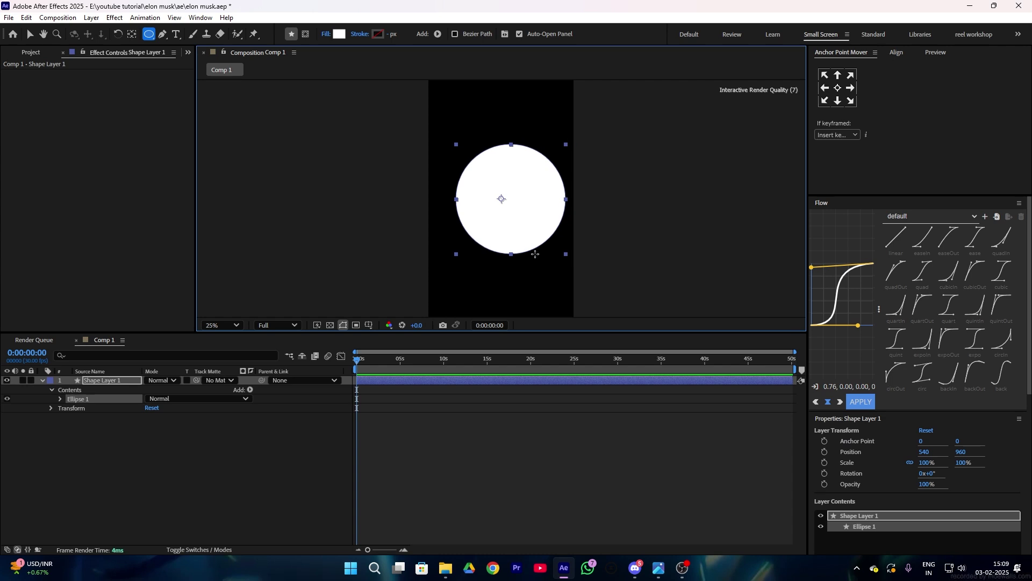
{"action": "key", "text": "v"}
{"action": "left_click_drag", "start_coordinate": [521, 217], "coordinate": [514, 217]}
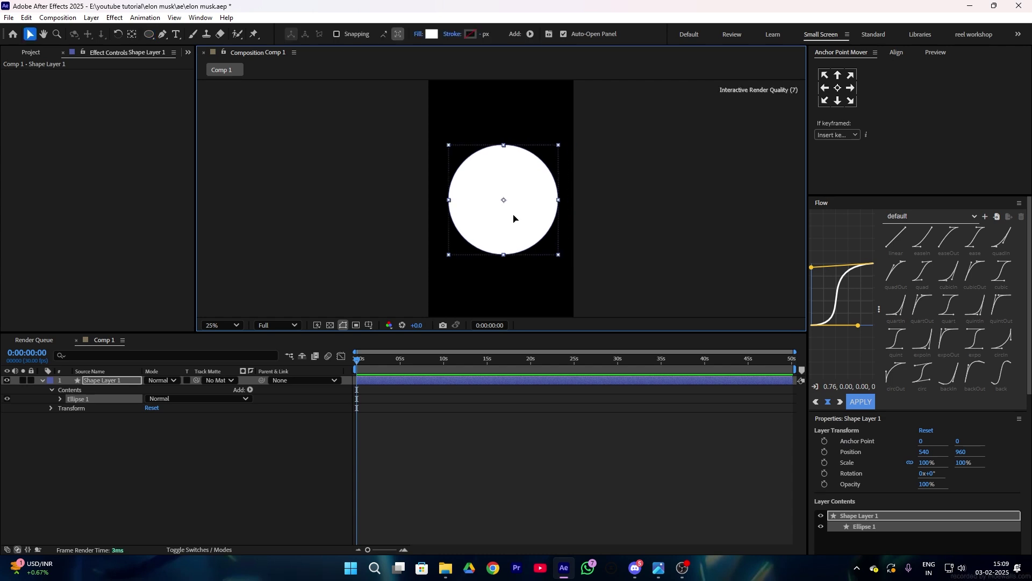
{"action": "left_click", "coordinate": [838, 88]}
{"action": "left_click", "coordinate": [94, 383]}
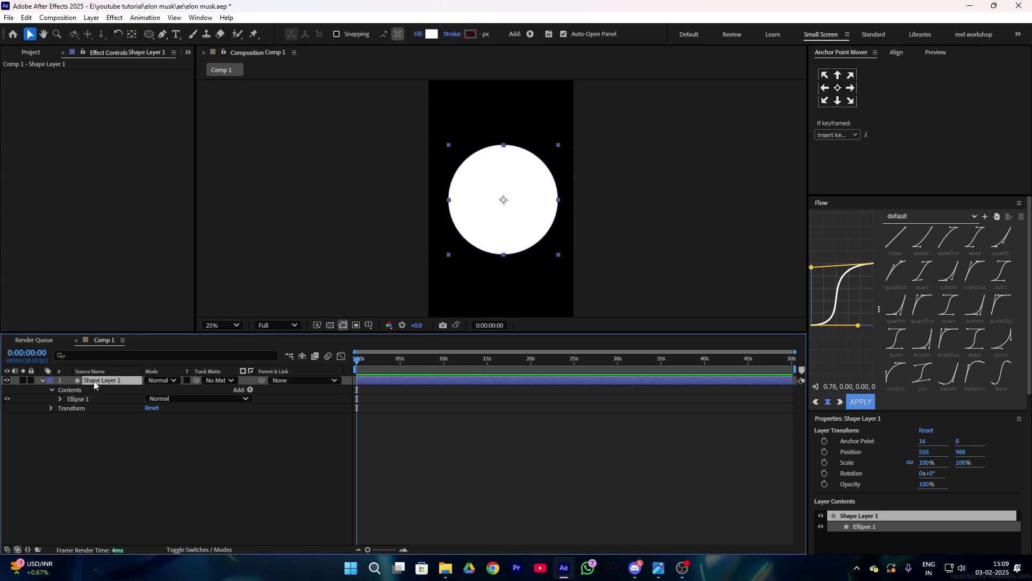
Fill the circle with a radial gradient whose inner colour stop is black (000000).
{"action": "left_click", "coordinate": [419, 34]}
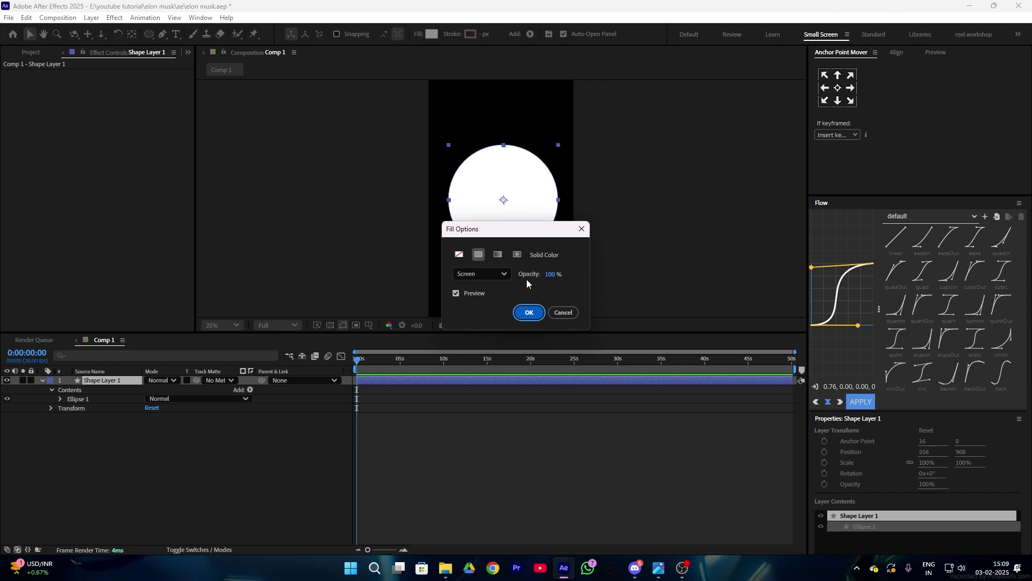
{"action": "left_click", "coordinate": [518, 256]}
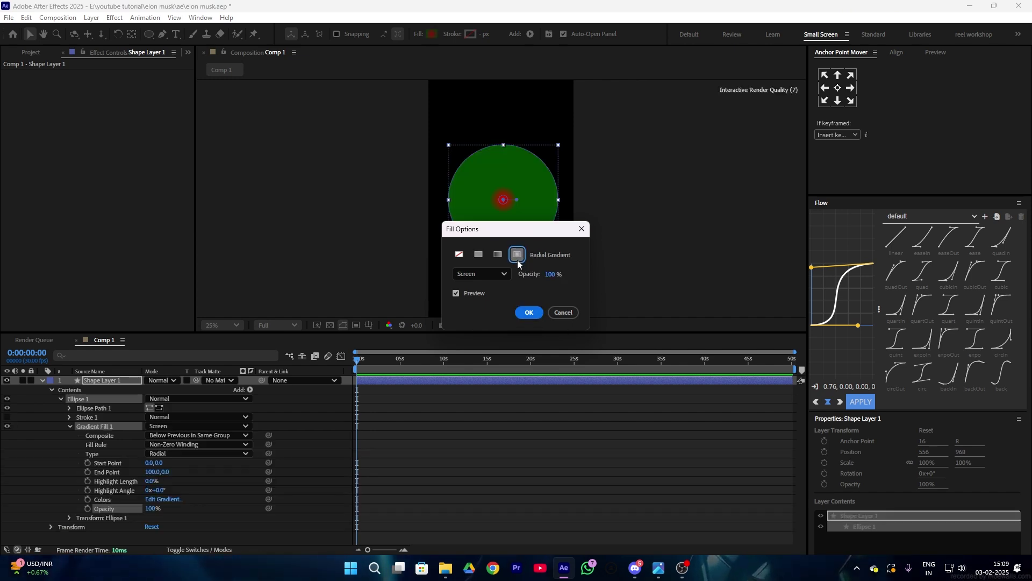
{"action": "left_click", "coordinate": [537, 313]}
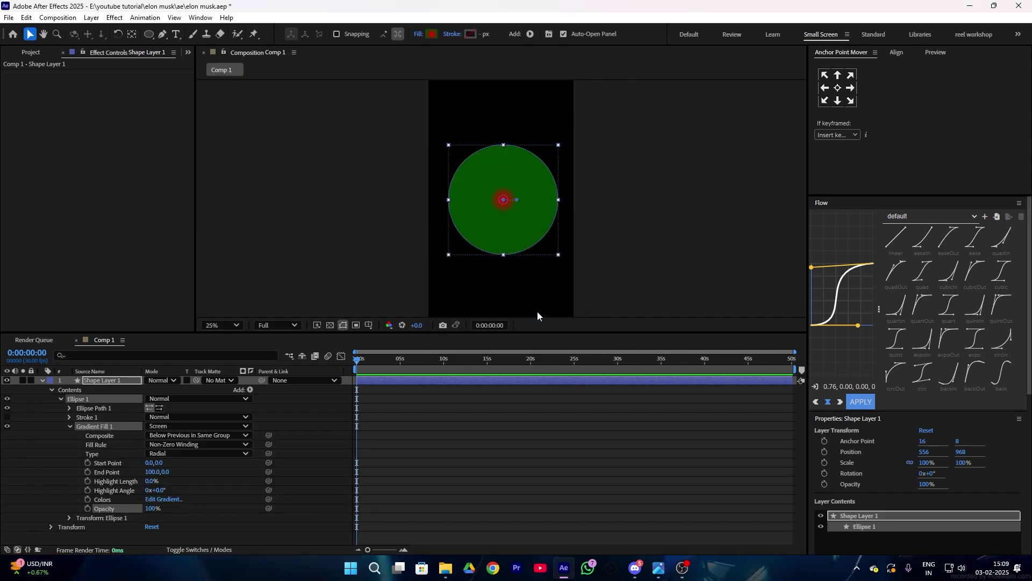
{"action": "left_click", "coordinate": [432, 36]}
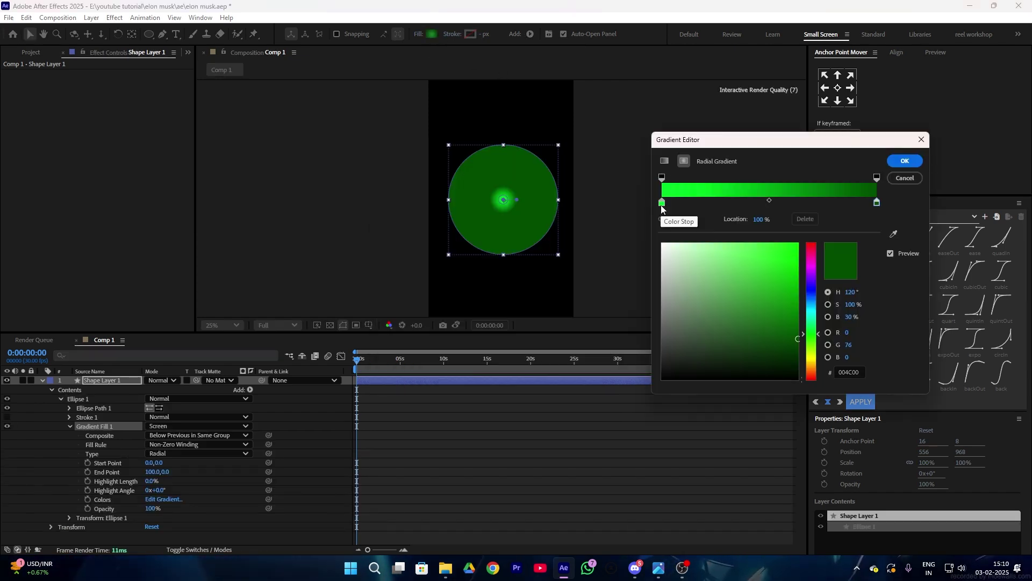
{"action": "left_click", "coordinate": [662, 202]}
{"action": "left_click_drag", "start_coordinate": [770, 294], "coordinate": [839, 439]}
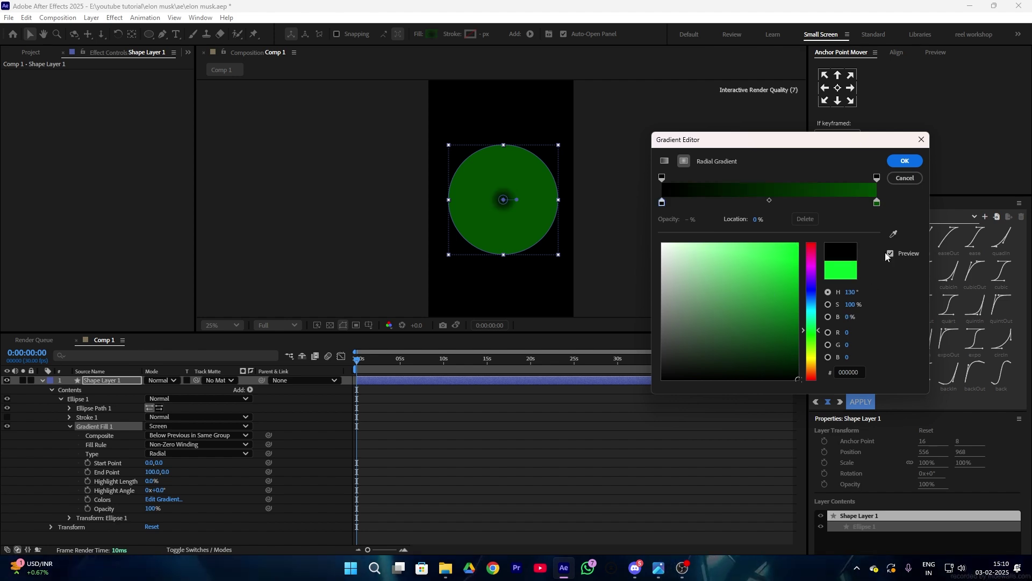
{"action": "left_click", "coordinate": [905, 161]}
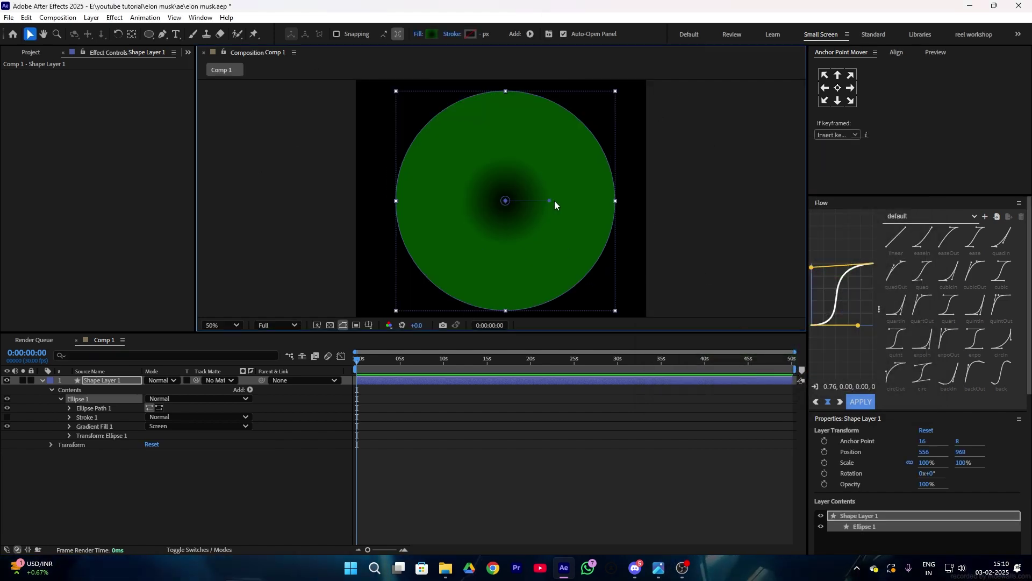
Stretch the gradient well beyond the circle's right side with its dark centre at lower left, and set the outer colour to 00FF00.
{"action": "left_click_drag", "start_coordinate": [550, 200], "coordinate": [663, 200]}
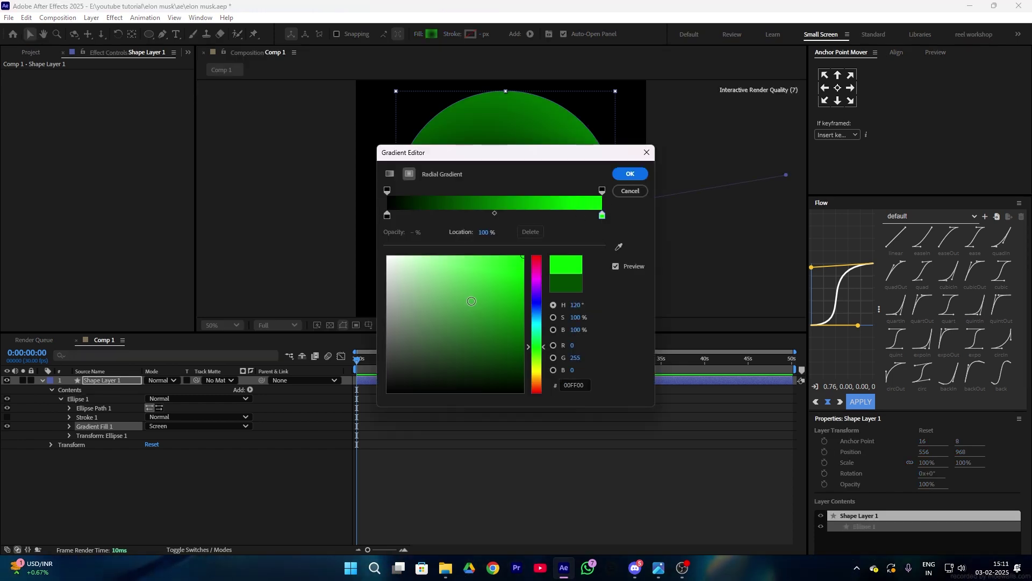
{"action": "left_click", "coordinate": [630, 173]}
{"action": "scroll", "coordinate": [489, 170], "scroll_direction": "down", "scroll_amount": 2}
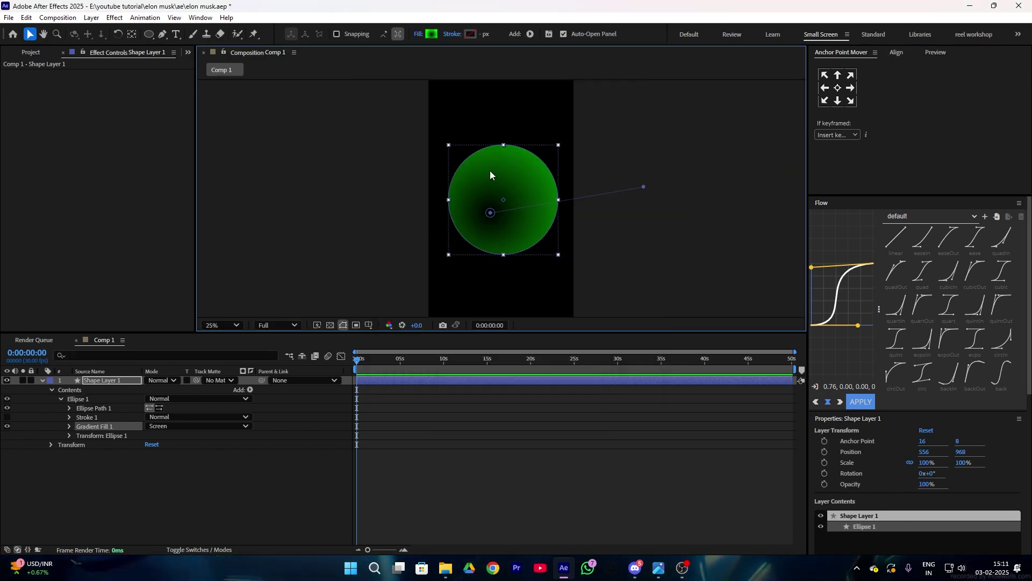
Add a white Inner Glow layer style to the circle with 86% opacity, 3% noise, size 93 and range 93.5%.
{"action": "left_click", "coordinate": [94, 382]}
{"action": "right_click", "coordinate": [92, 383]}
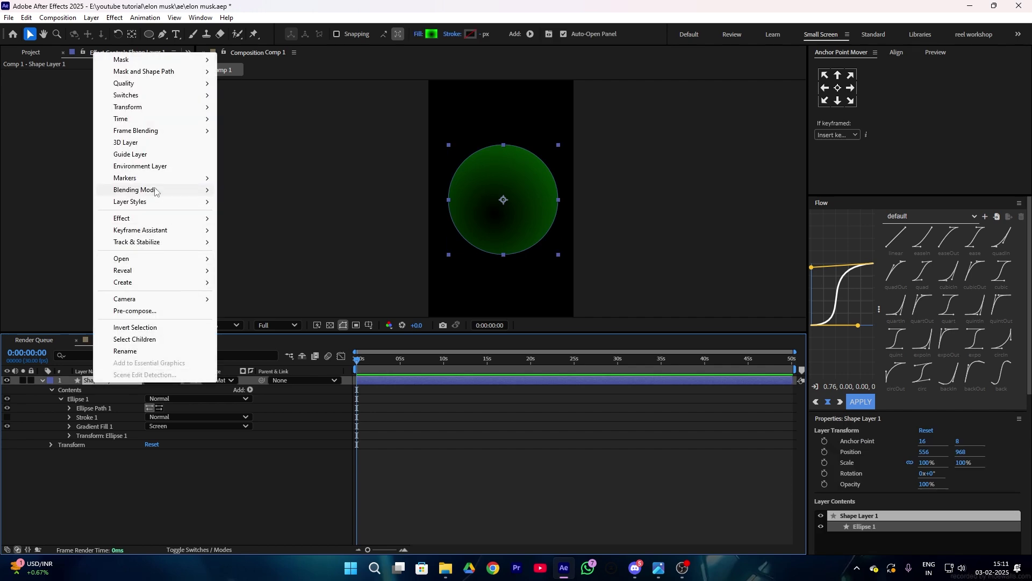
{"action": "mouse_move", "coordinate": [145, 203]}
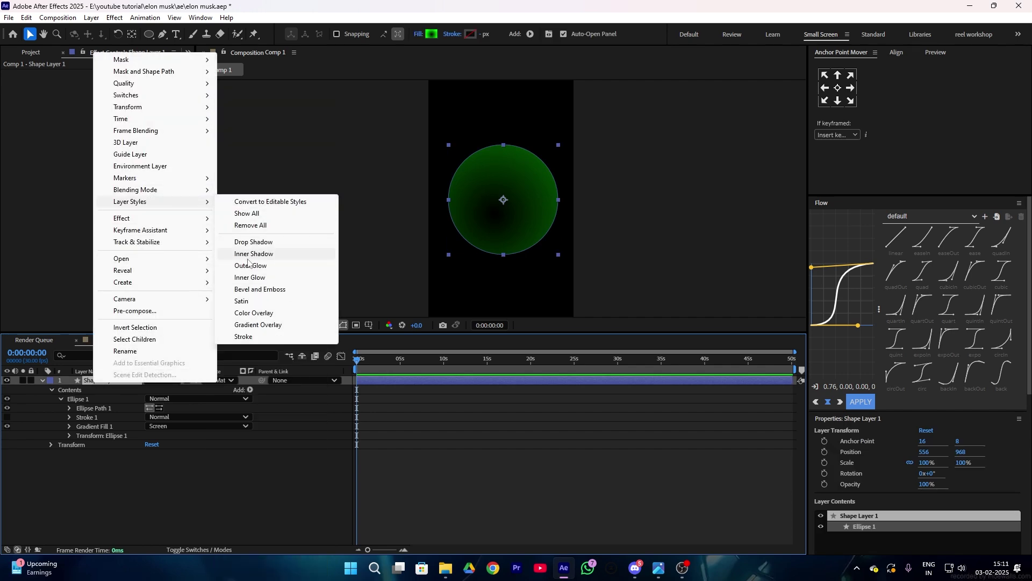
{"action": "left_click", "coordinate": [247, 277]}
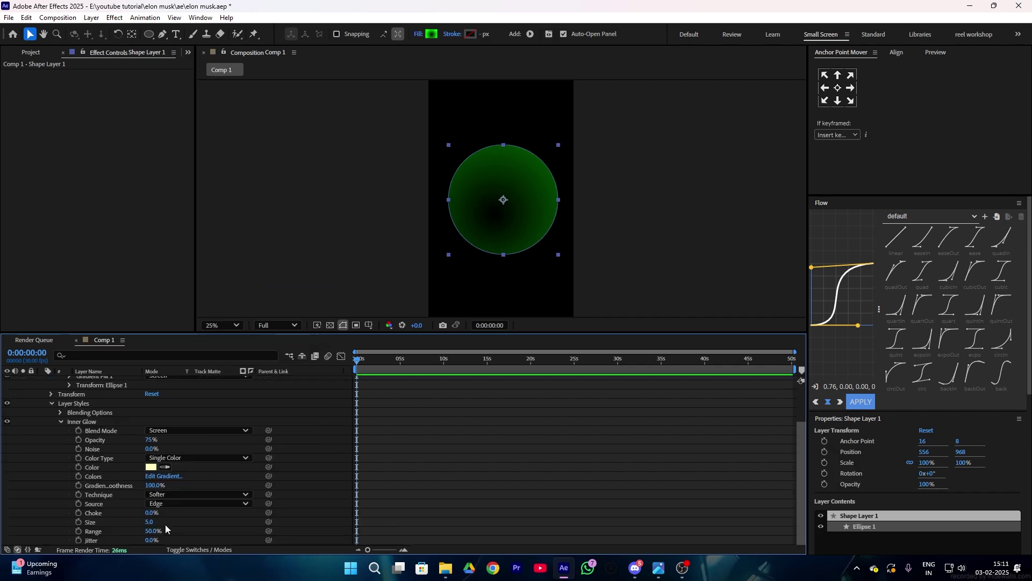
{"action": "left_click_drag", "start_coordinate": [147, 529], "coordinate": [154, 479]}
{"action": "left_click", "coordinate": [153, 468]}
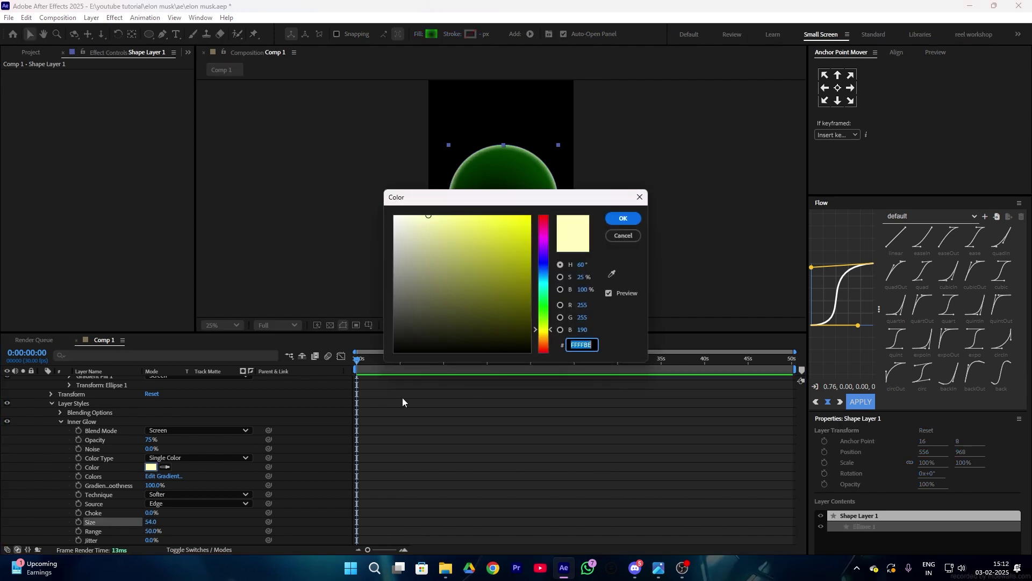
{"action": "left_click_drag", "start_coordinate": [409, 239], "coordinate": [263, 160]}
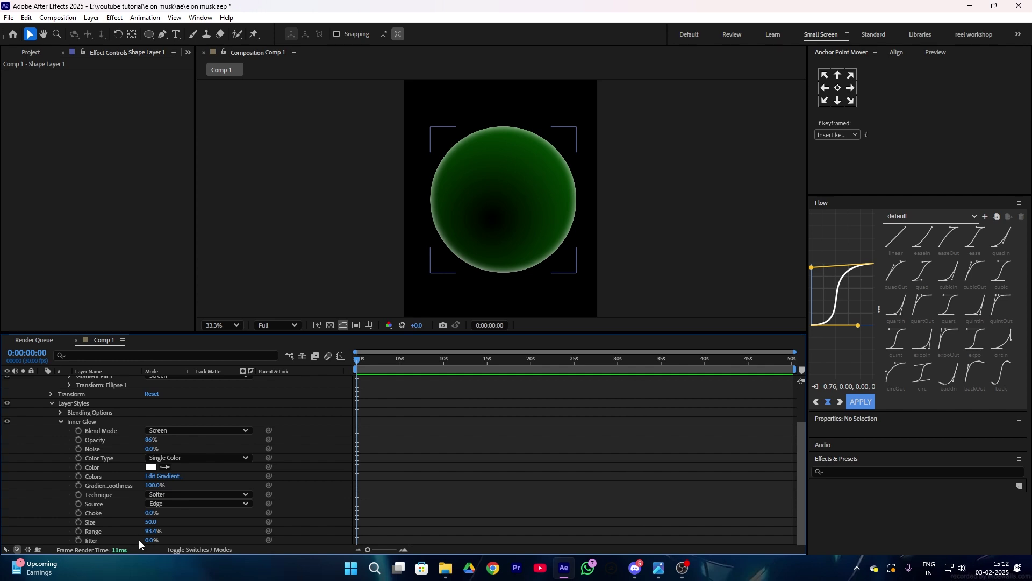
{"action": "left_click_drag", "start_coordinate": [153, 531], "coordinate": [157, 530]}
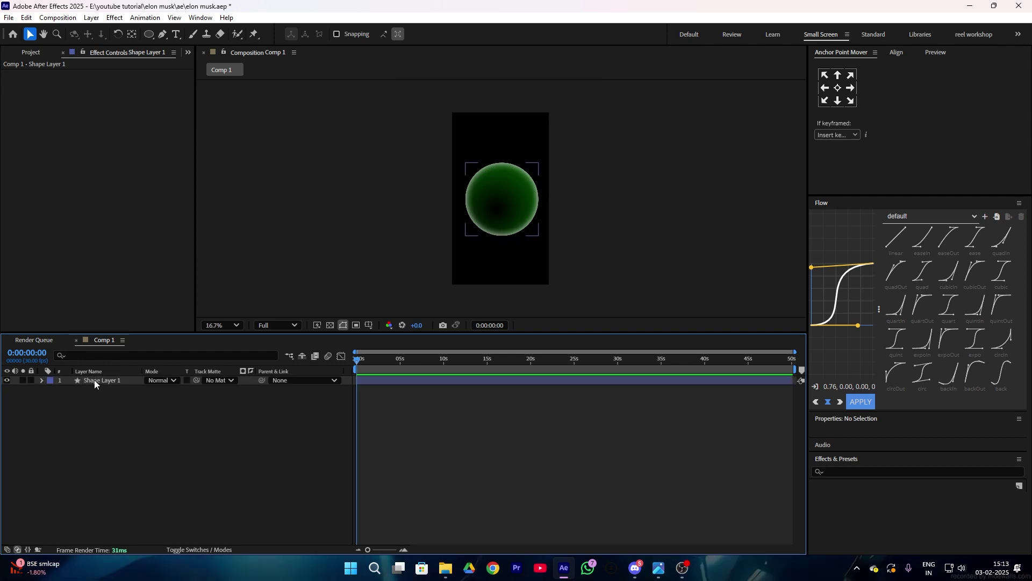
Scale the circle to 69% and pre-compose its layer, moving all attributes into the new composition.
{"action": "left_click", "coordinate": [95, 382]}
{"action": "left_click_drag", "start_coordinate": [924, 462], "coordinate": [908, 461]}
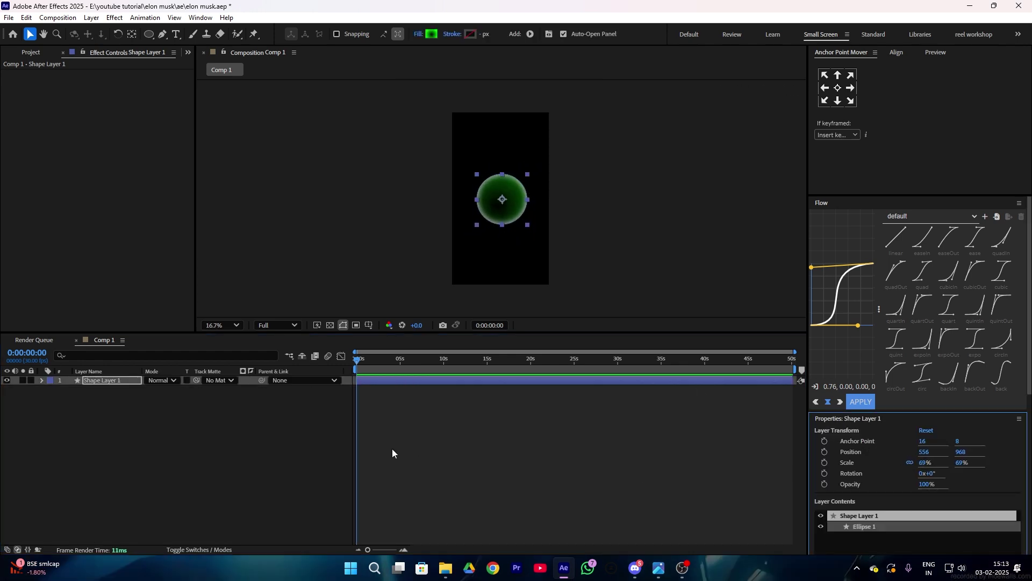
{"action": "left_click", "coordinate": [43, 398]}
{"action": "left_click", "coordinate": [101, 382]}
{"action": "right_click", "coordinate": [101, 382]}
{"action": "left_click", "coordinate": [178, 310]}
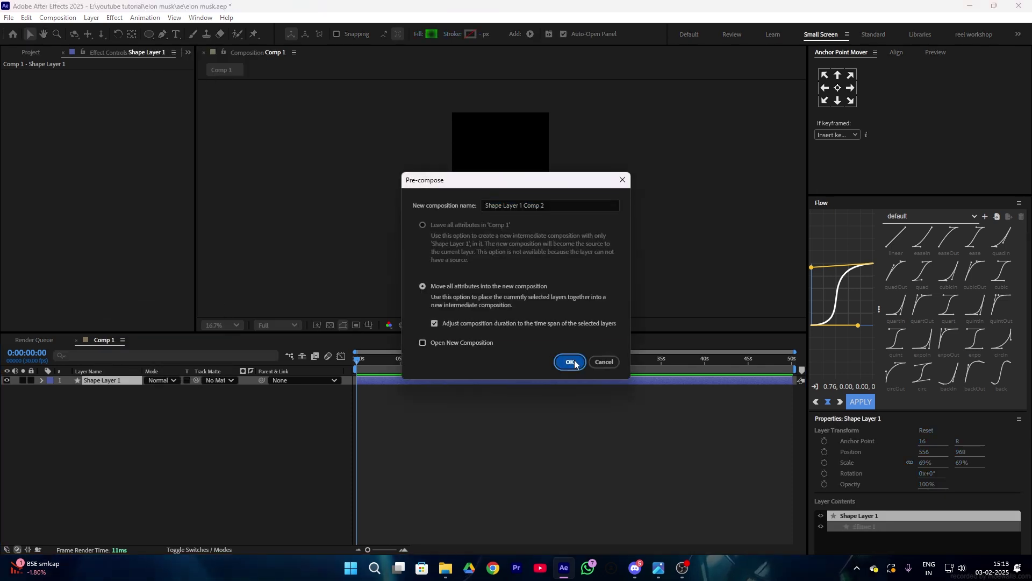
{"action": "left_click", "coordinate": [569, 360]}
Apply the Deep Glow effect to the pre-composed circle with radius 247 and exposure 0.08.
{"action": "key", "text": "ctrl+space"}
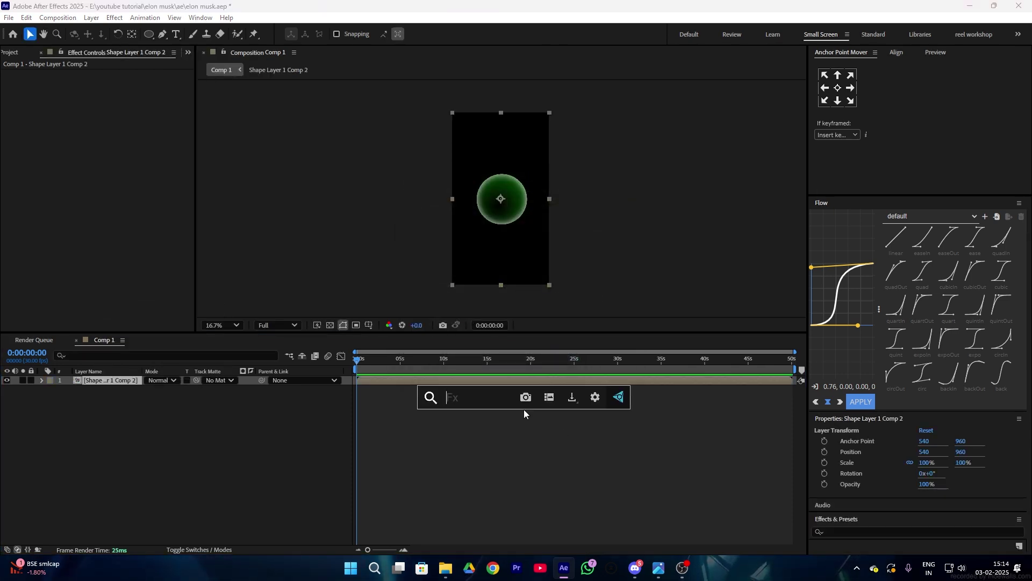
{"action": "type", "text": "dee"}
{"action": "left_click", "coordinate": [464, 424]}
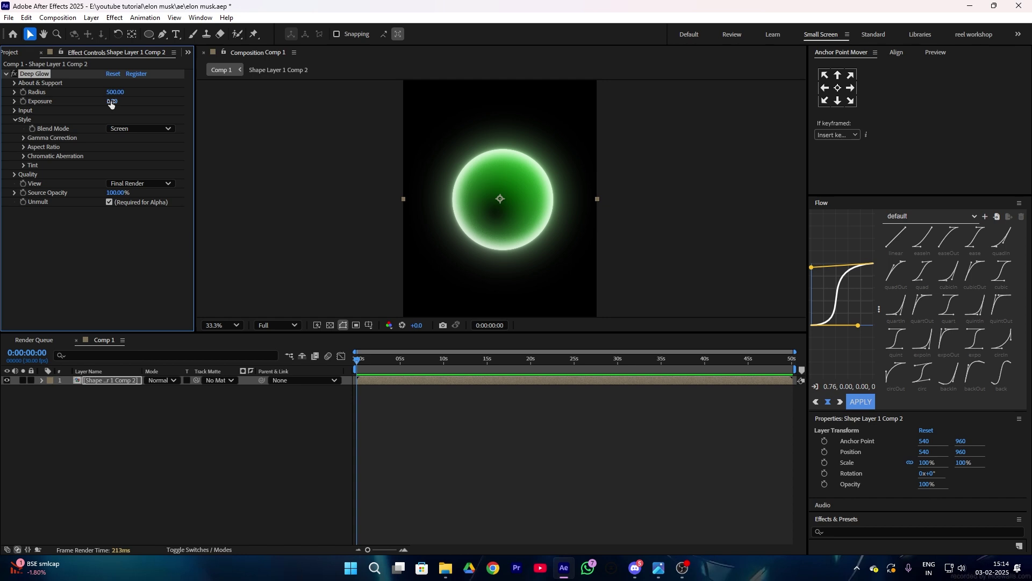
{"action": "mouse_move", "coordinate": [111, 104]}
{"action": "left_mouse_down"}
{"action": "mouse_move", "coordinate": [101, 99]}
{"action": "mouse_move", "coordinate": [113, 92]}
{"action": "mouse_move", "coordinate": [102, 92]}
{"action": "mouse_move", "coordinate": [108, 101]}
{"action": "left_mouse_up"}
Rename the pre-composed layer as circle.
{"action": "left_click", "coordinate": [128, 379]}
{"action": "key", "text": "Return"}
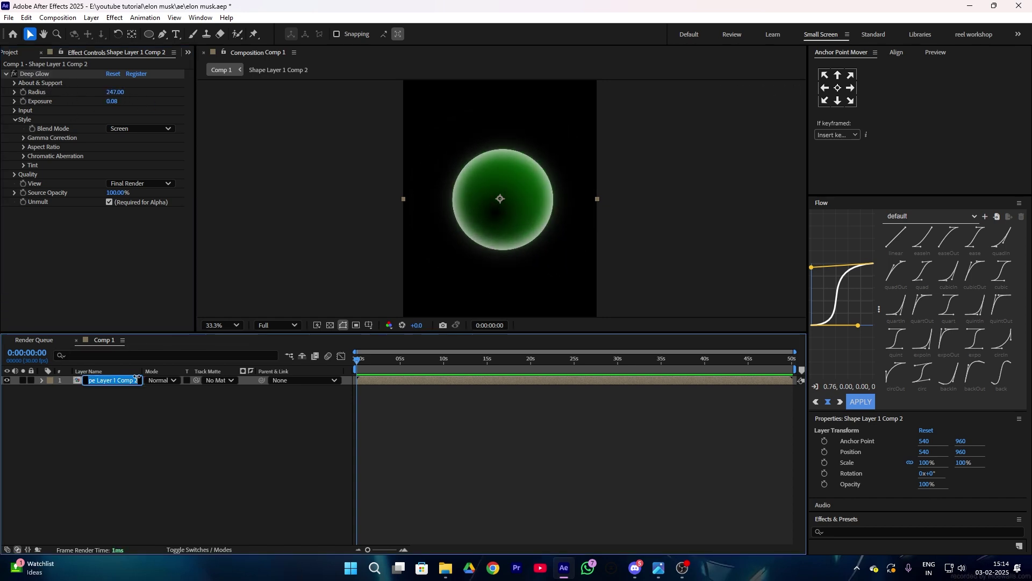
{"action": "type", "text": "clircle"}
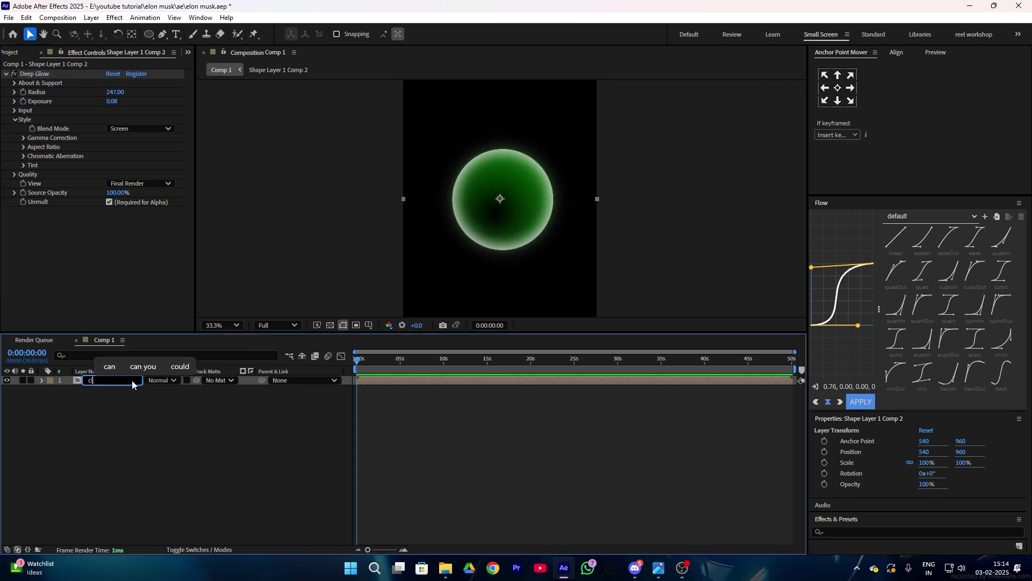
{"action": "key", "text": "Return"}
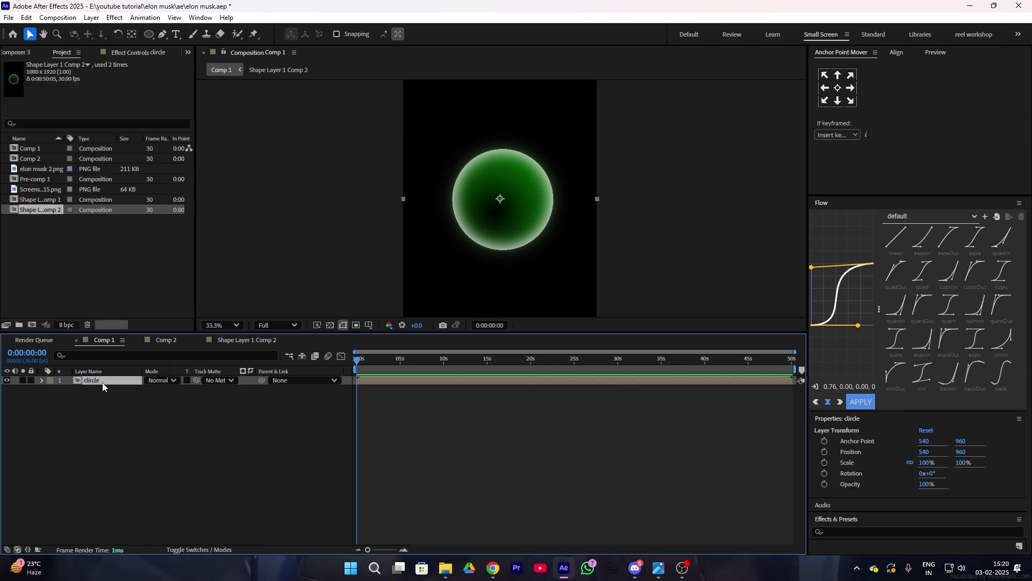
Copy the shape layer from inside the circle pre-comp into Comp 1 and place the copy below the glowing circle.
{"action": "double_click", "coordinate": [103, 383]}
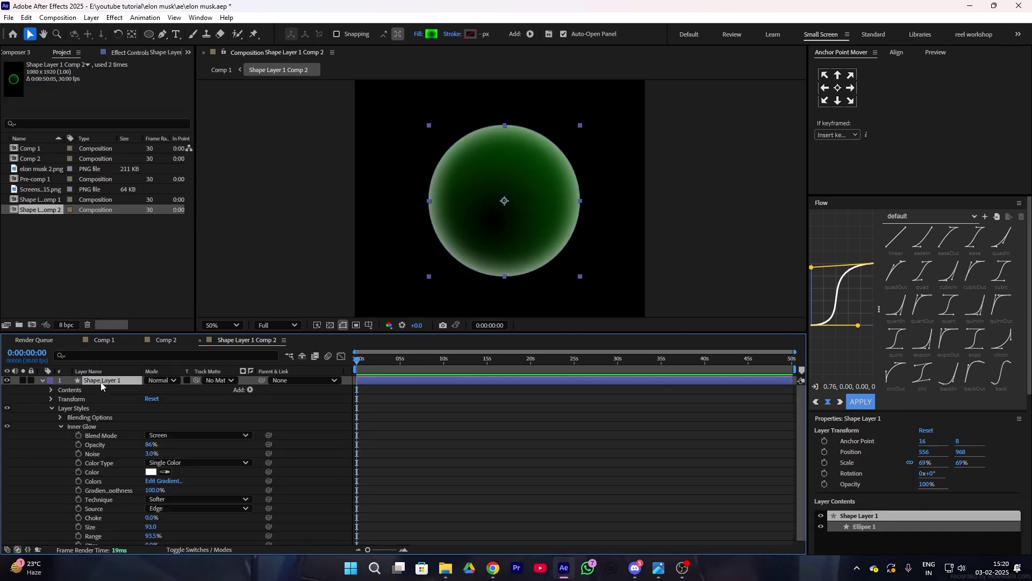
{"action": "left_click", "coordinate": [107, 341]}
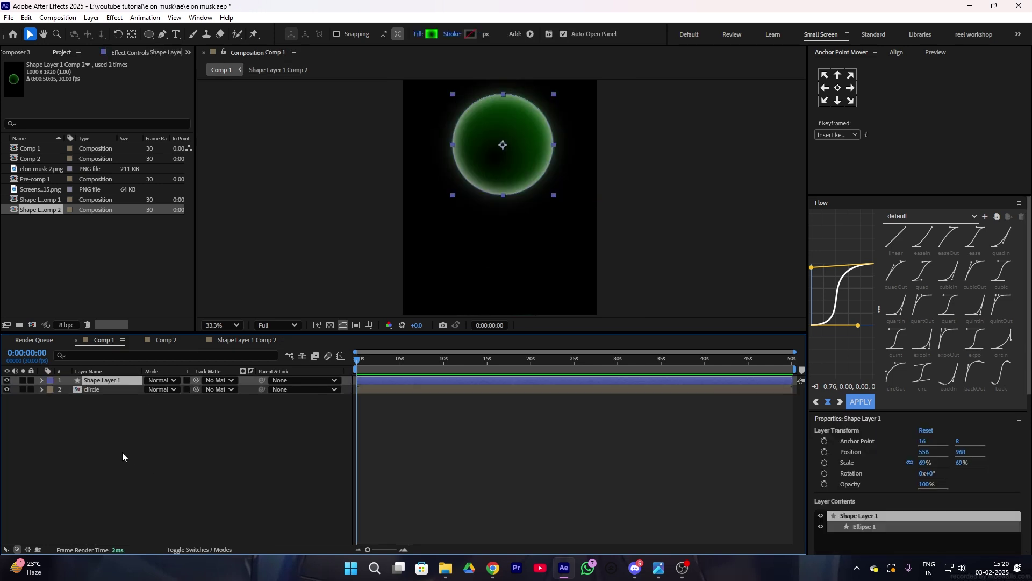
{"action": "left_click_drag", "start_coordinate": [528, 143], "coordinate": [530, 250]}
{"action": "left_click", "coordinate": [327, 458]}
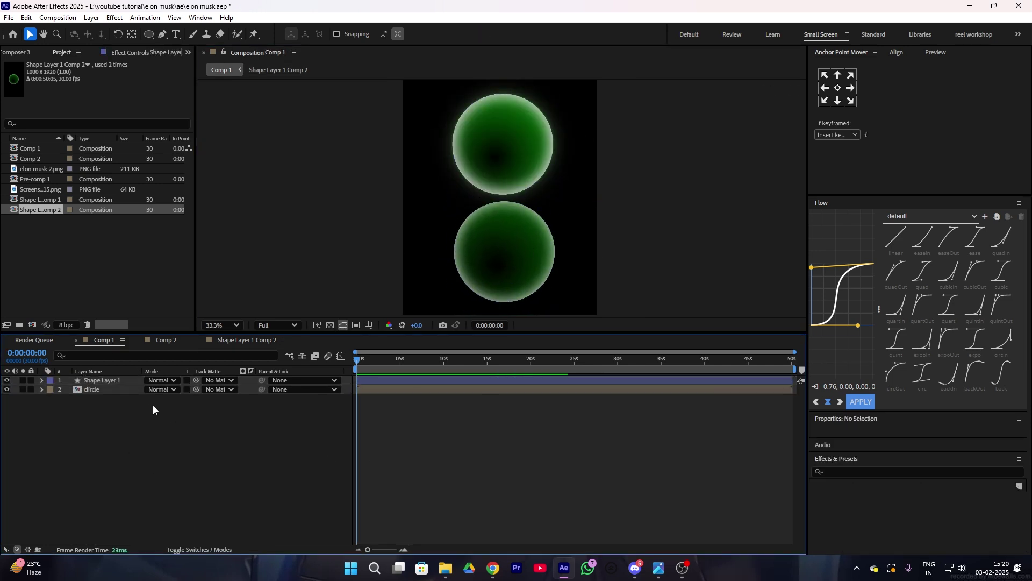
Change the Inner Glow colour of the lower circle's shape layer to bright green (00FF00).
{"action": "left_click", "coordinate": [116, 382]}
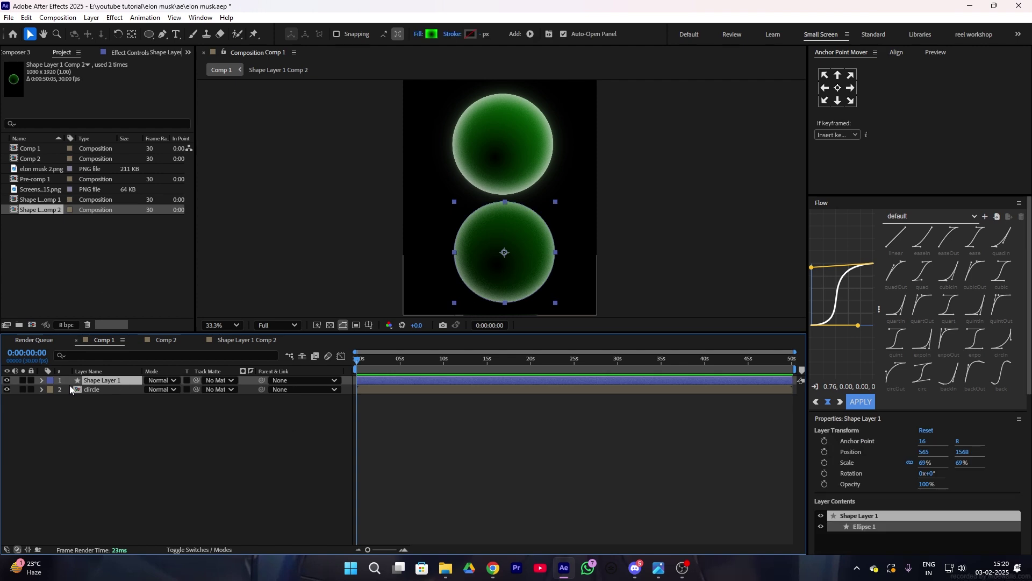
{"action": "left_click", "coordinate": [41, 383]}
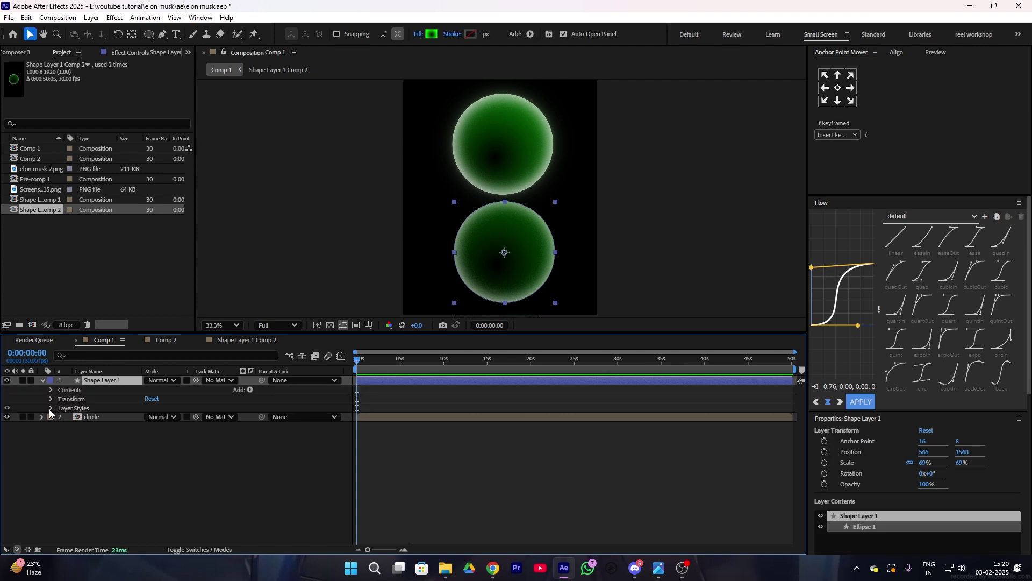
{"action": "left_click", "coordinate": [51, 408]}
{"action": "left_click", "coordinate": [60, 426]}
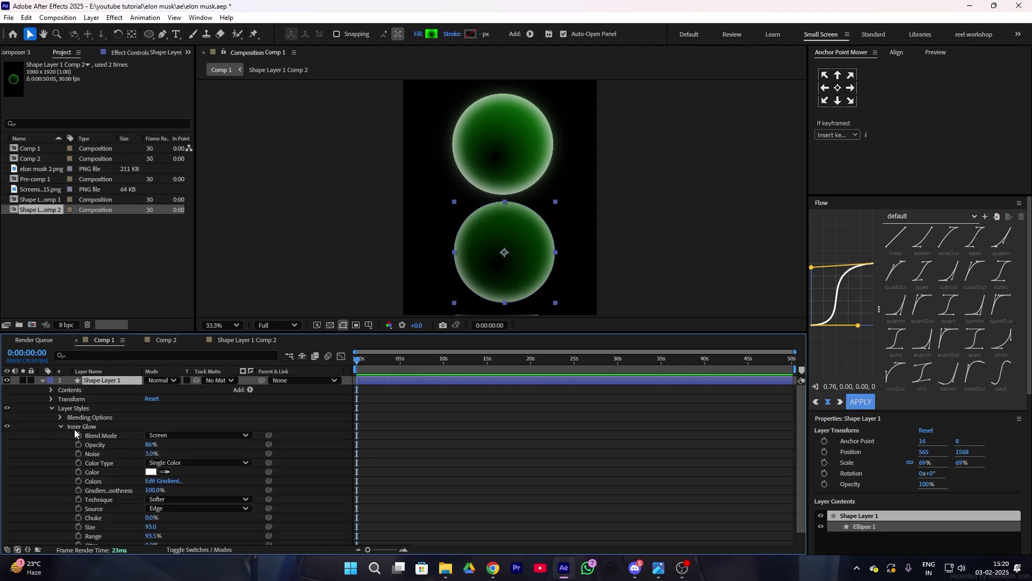
{"action": "left_click", "coordinate": [157, 472]}
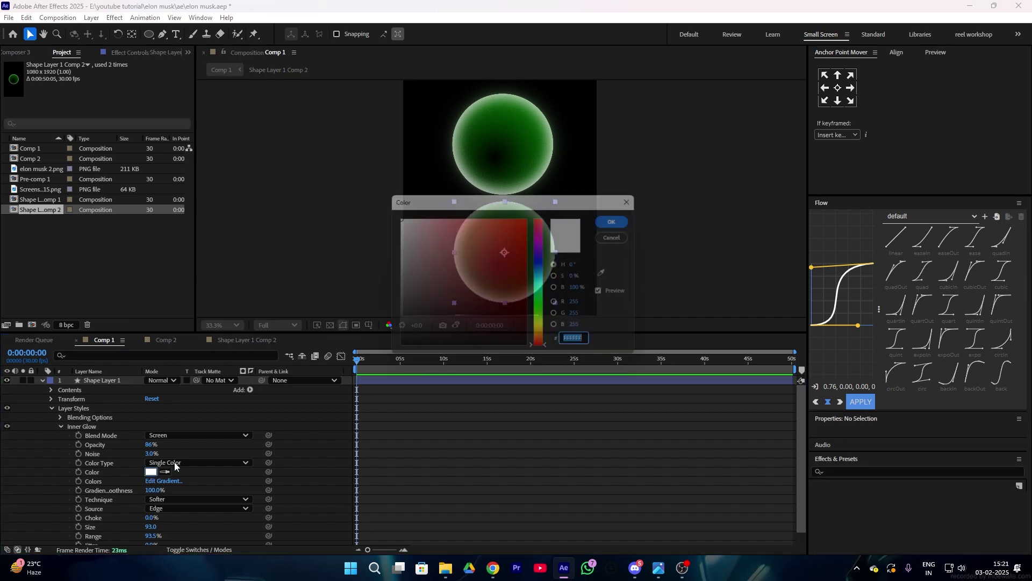
{"action": "left_click", "coordinate": [530, 215]}
{"action": "left_click_drag", "start_coordinate": [545, 323], "coordinate": [544, 304]}
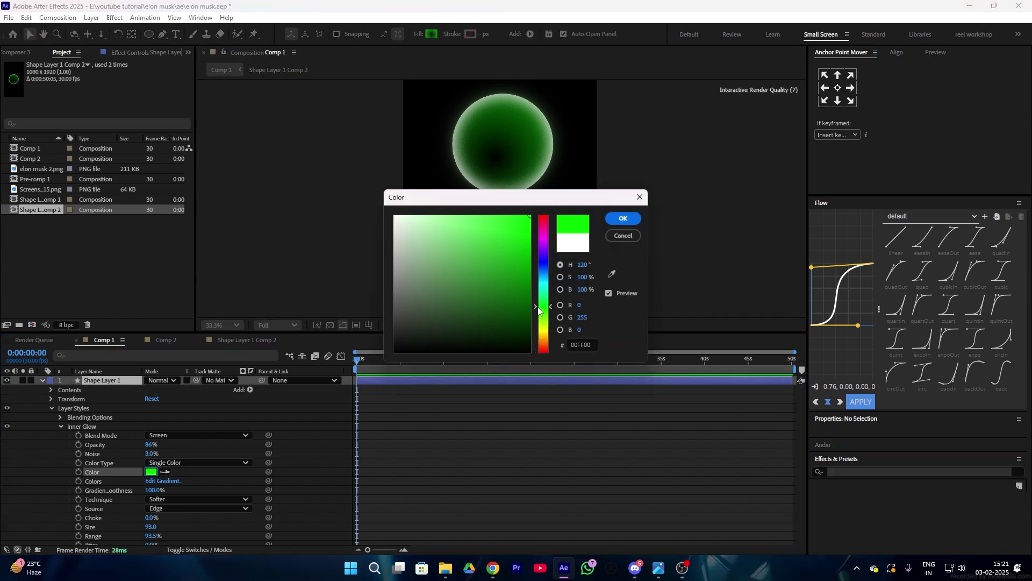
{"action": "left_click", "coordinate": [622, 218]}
{"action": "left_click", "coordinate": [497, 498]}
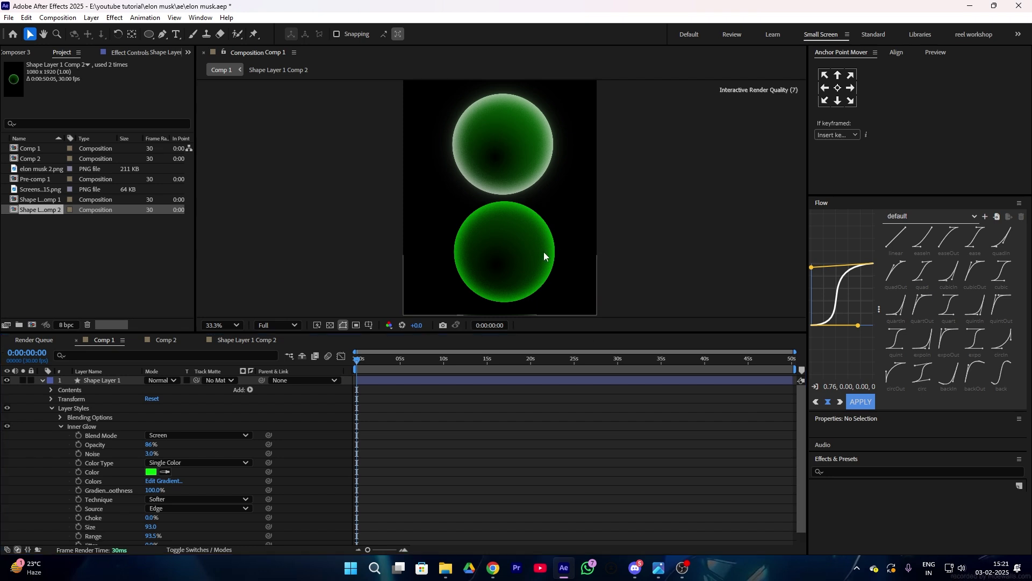
{"action": "key", "text": "u"}
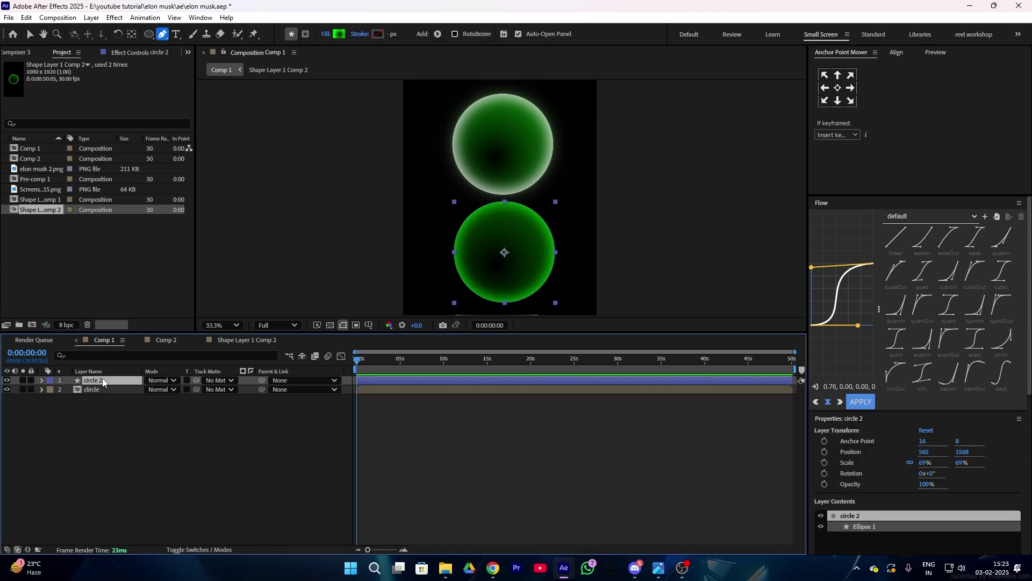
Shrink and pre-compose the lower green circle, hide the circle layer and set the pre-comp's Y position to 493.
{"action": "left_click_drag", "start_coordinate": [925, 462], "coordinate": [872, 458]}
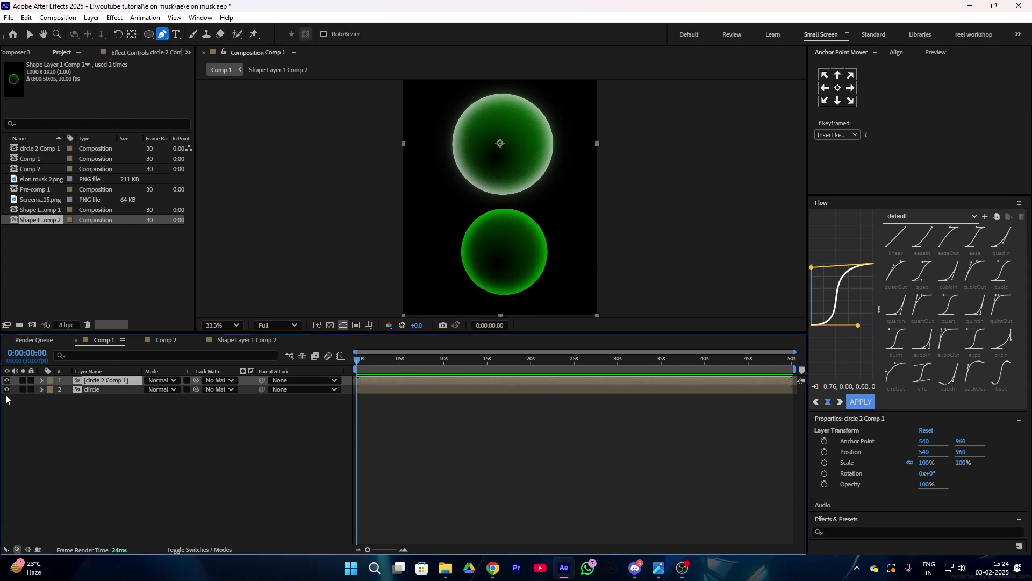
{"action": "left_click", "coordinate": [7, 390]}
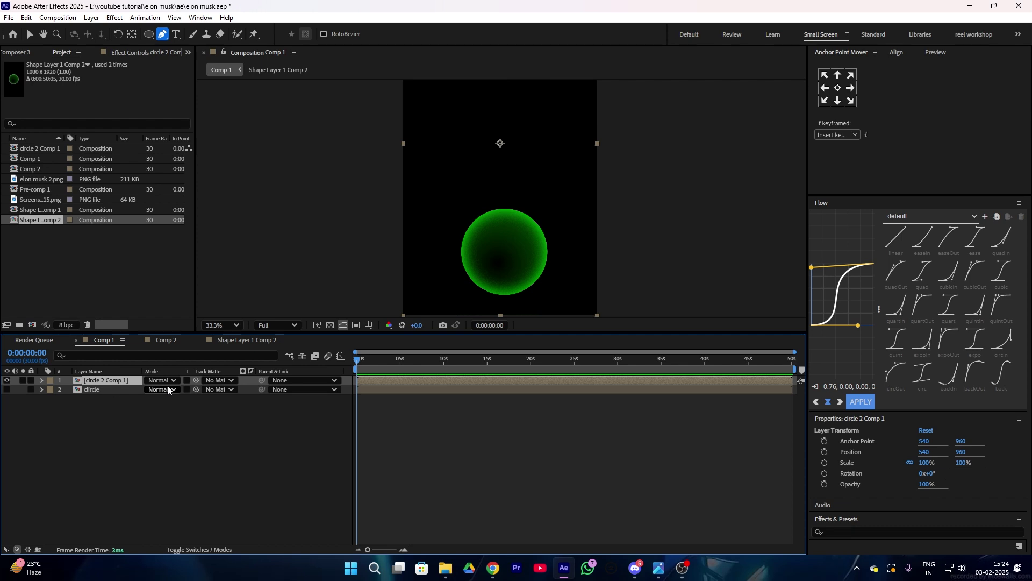
{"action": "left_click_drag", "start_coordinate": [959, 452], "coordinate": [749, 402]}
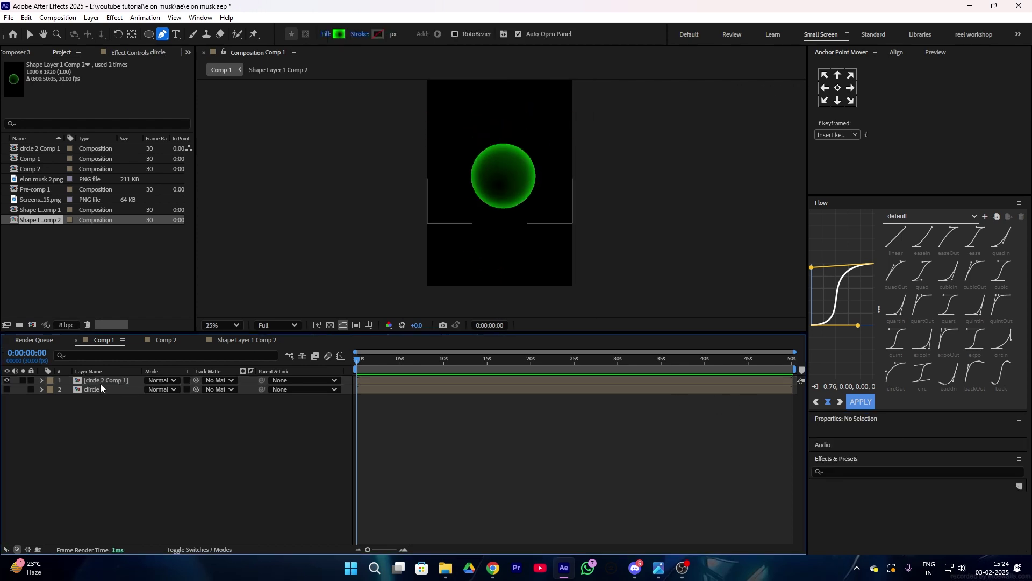
Draw a closed Pen mask on circle 2 Comp 1 that keeps only the upper-right crescent, with a curved edge across the circle.
{"action": "left_click", "coordinate": [102, 382]}
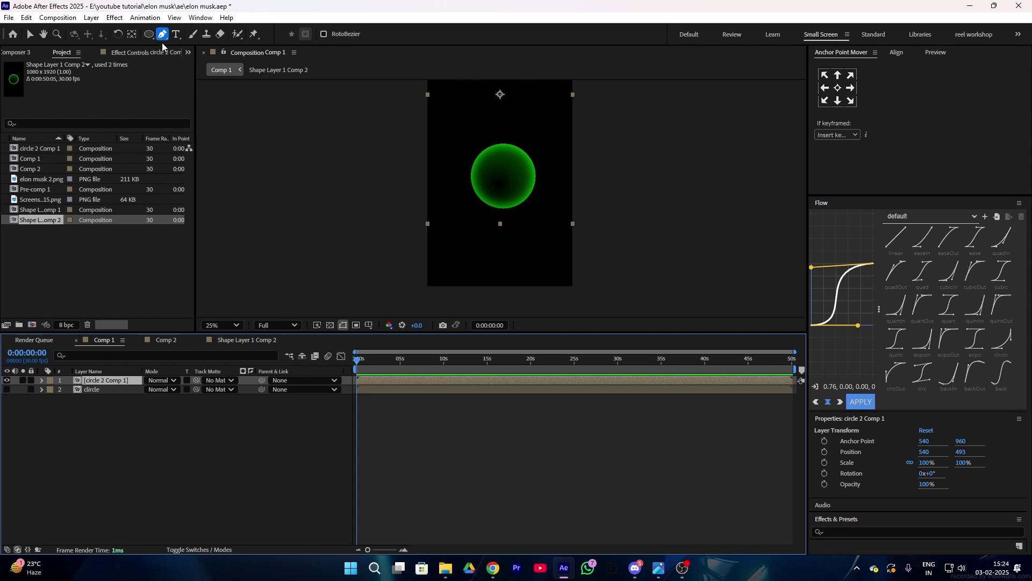
{"action": "left_click", "coordinate": [447, 144]}
{"action": "left_click", "coordinate": [488, 163]}
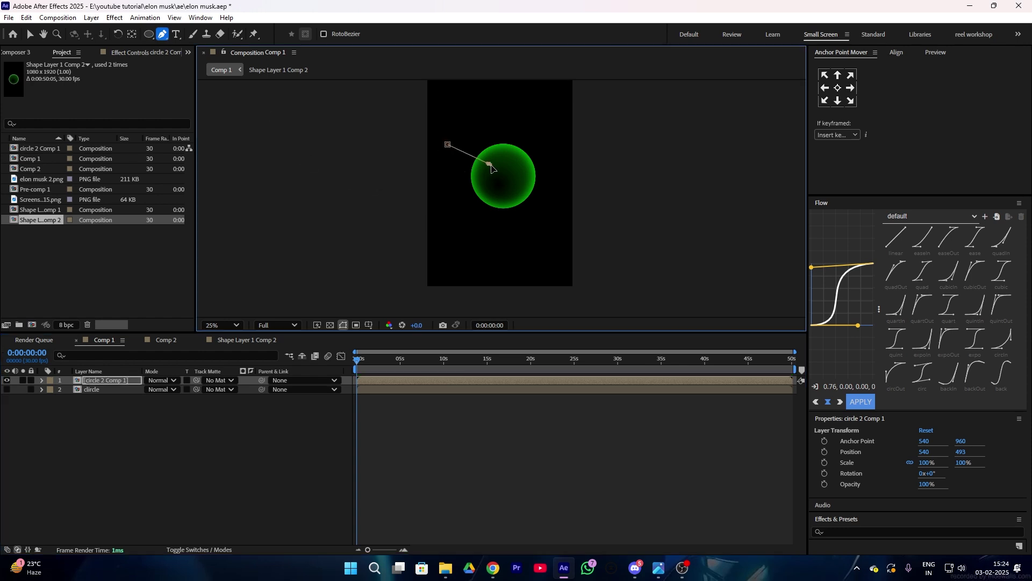
{"action": "left_click", "coordinate": [532, 205]}
{"action": "left_click", "coordinate": [571, 113]}
{"action": "left_click", "coordinate": [481, 108]}
{"action": "left_click", "coordinate": [447, 144]}
{"action": "left_click", "coordinate": [107, 425]}
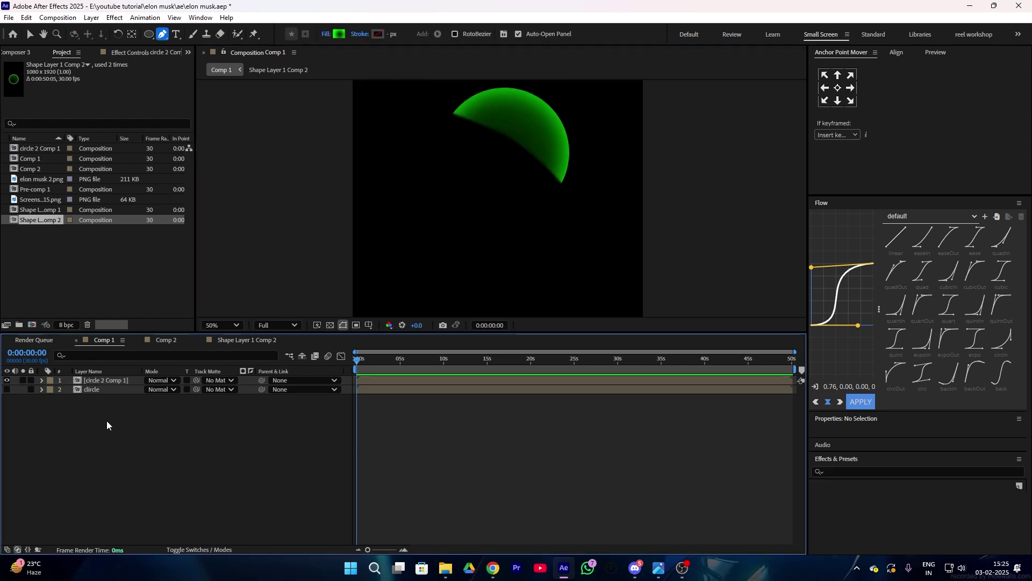
Set the crescent's mask feather to 189 pixels and move the mask's inner edge point slightly upward.
{"action": "left_click", "coordinate": [92, 383]}
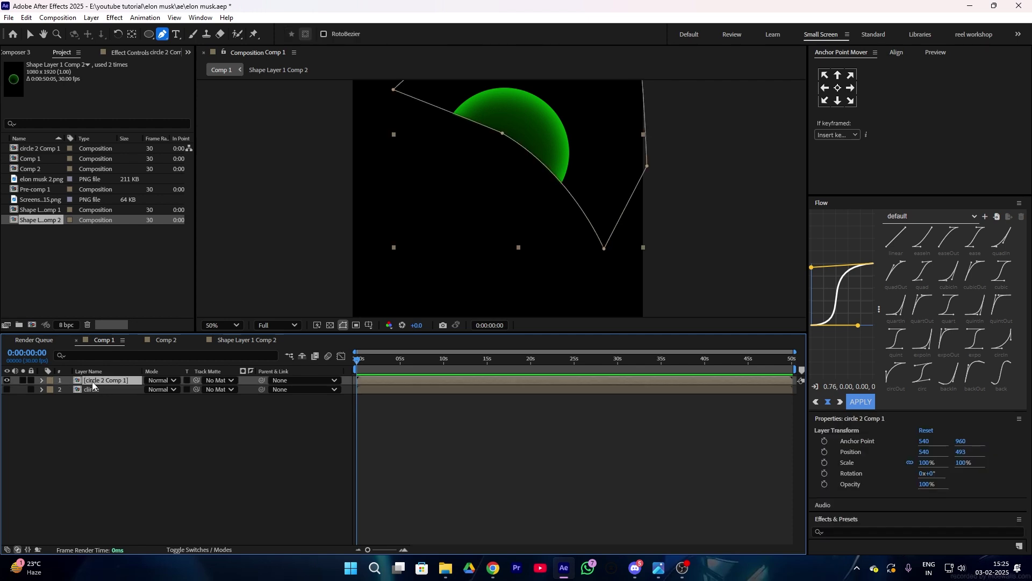
{"action": "left_click", "coordinate": [41, 381]}
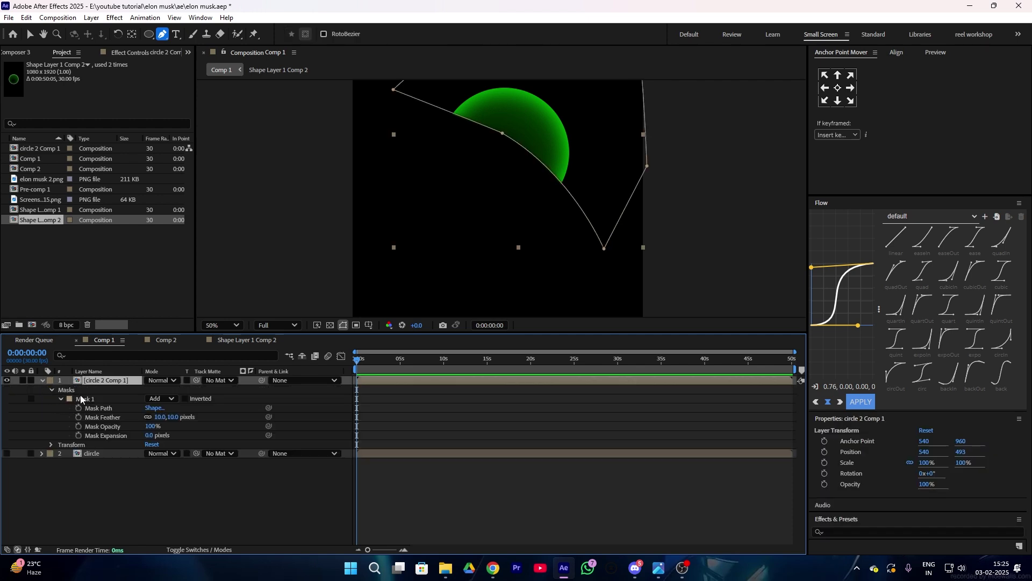
{"action": "left_click_drag", "start_coordinate": [157, 421], "coordinate": [202, 409]}
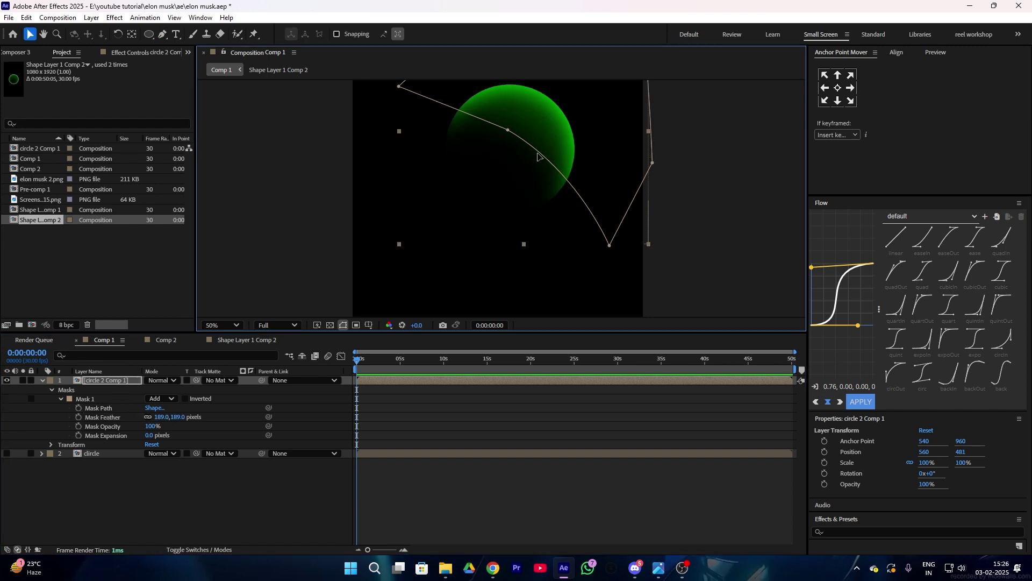
{"action": "mouse_move", "coordinate": [508, 130]}
{"action": "left_mouse_down"}
{"action": "mouse_move", "coordinate": [519, 126]}
{"action": "mouse_move", "coordinate": [497, 111]}
{"action": "mouse_move", "coordinate": [511, 112]}
{"action": "left_mouse_up"}
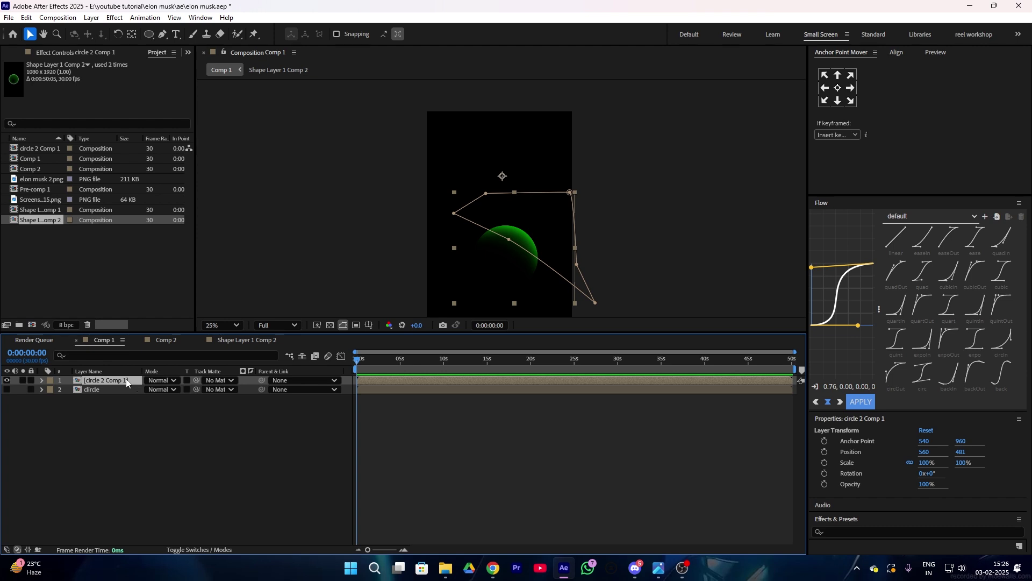
Duplicate the masked crescent layer and pre-compose both copies as Pre-comp 2.
{"action": "key", "text": "ctrl+d"}
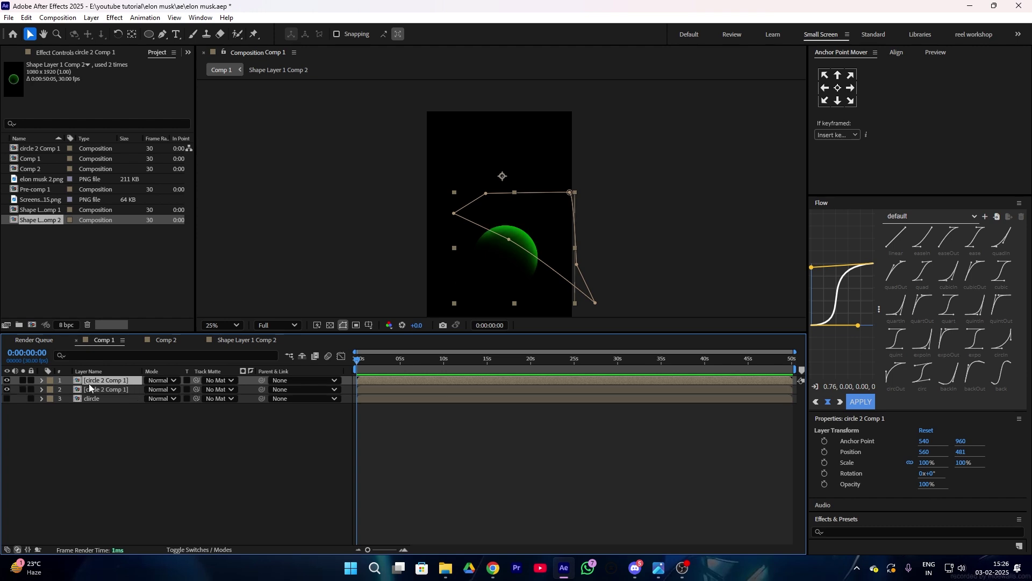
{"action": "left_click", "coordinate": [81, 388], "text": "shift"}
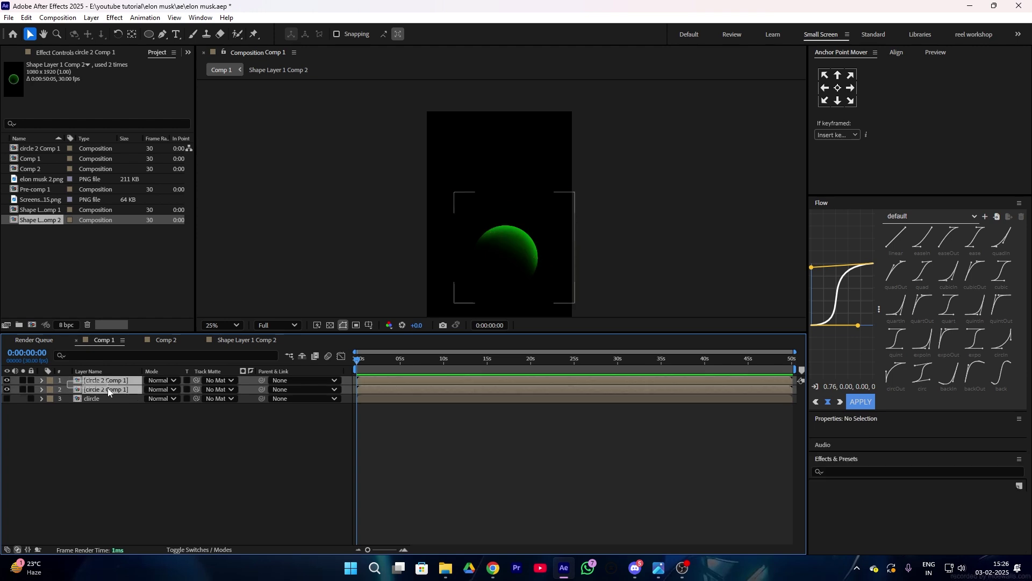
{"action": "right_click", "coordinate": [108, 388]}
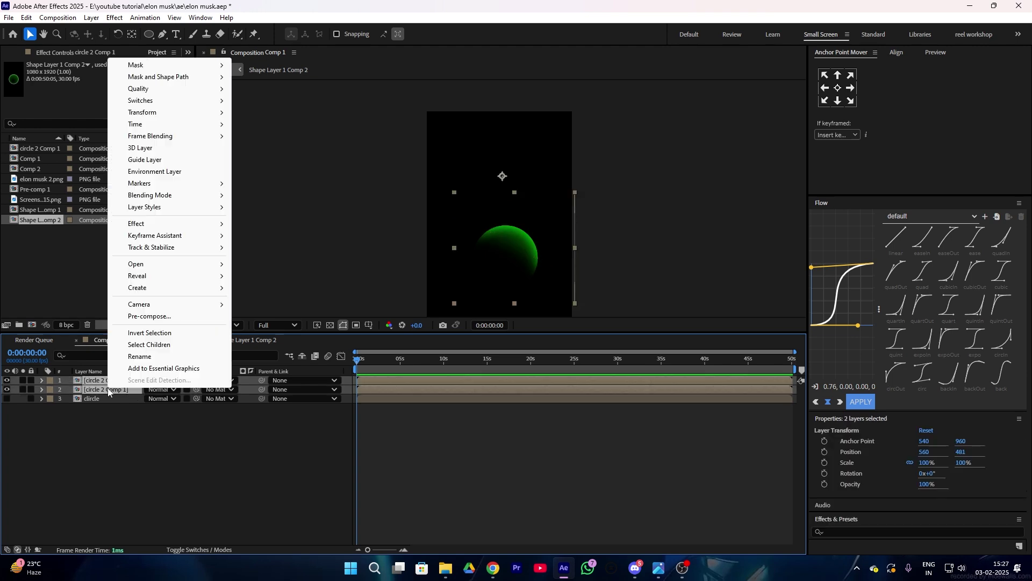
{"action": "left_click", "coordinate": [150, 316]}
{"action": "left_click", "coordinate": [568, 362]}
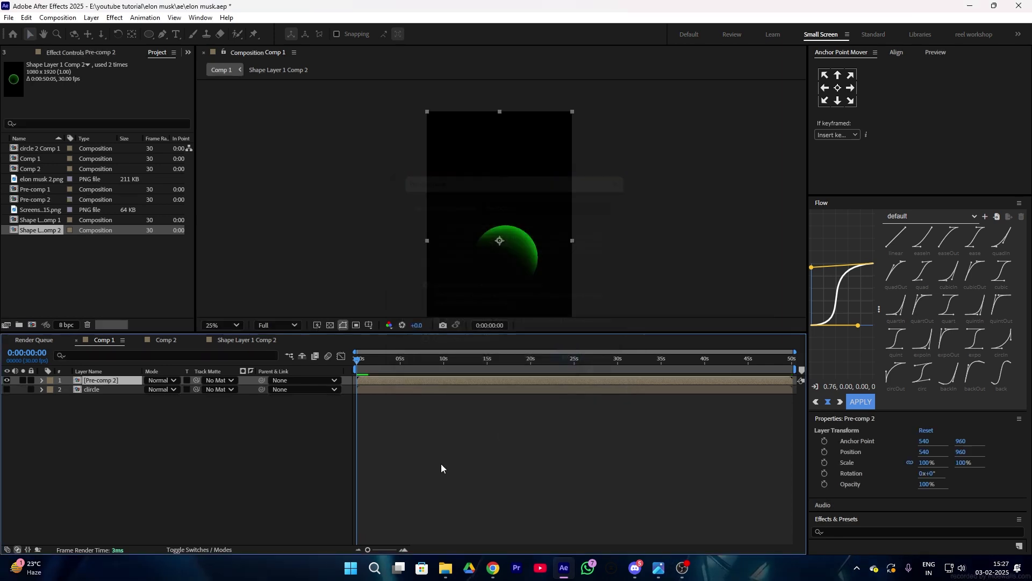
Apply Deep Glow to Pre-comp 2 with radius 281 and exposure 0.33.
{"action": "left_click", "coordinate": [113, 381]}
{"action": "key", "text": "ctrl+space"}
{"action": "type", "text": "de"}
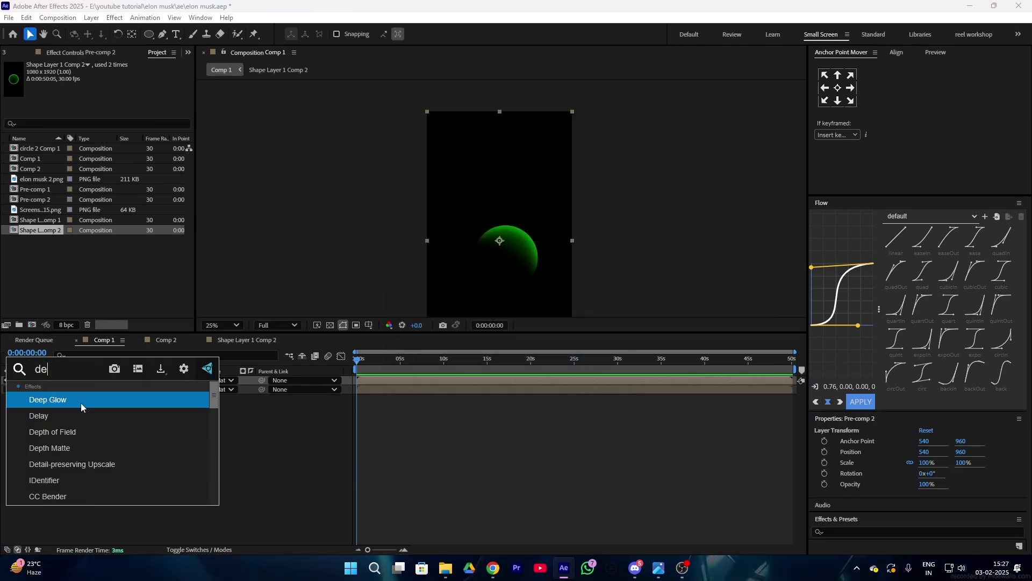
{"action": "left_click", "coordinate": [89, 398]}
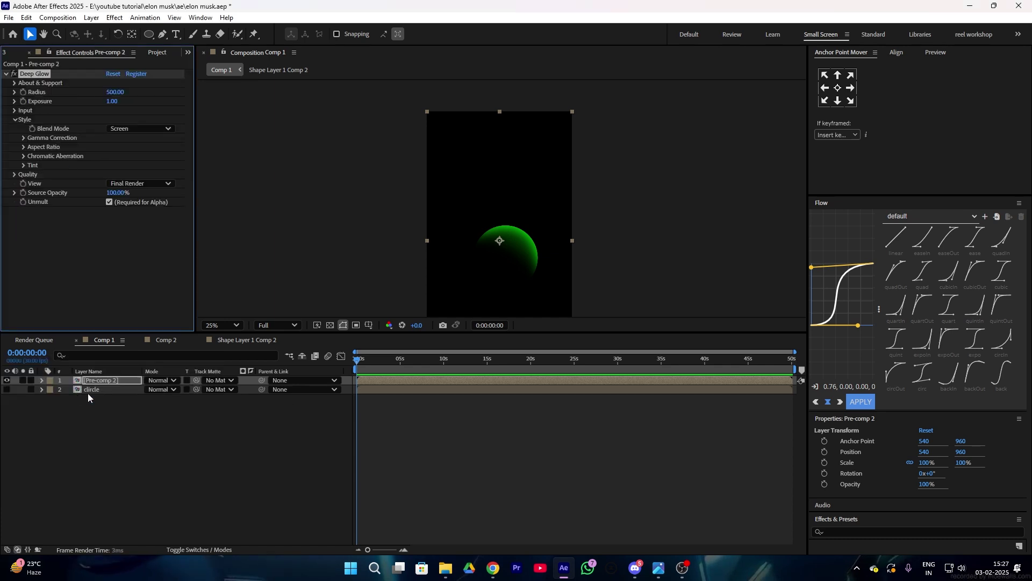
{"action": "key", "text": "period"}
{"action": "key", "text": "comma"}
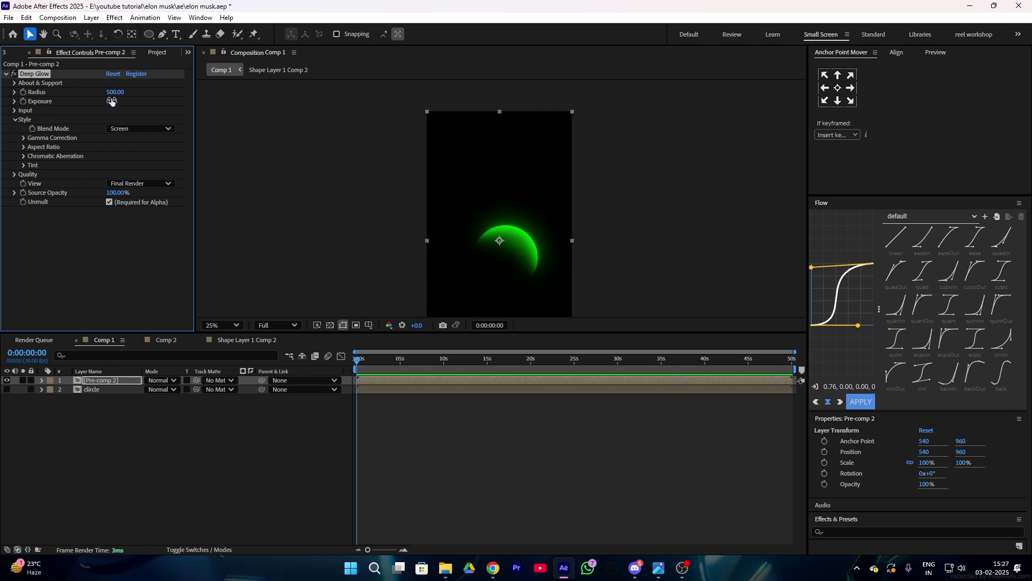
{"action": "left_click_drag", "start_coordinate": [110, 94], "coordinate": [39, 100]}
Show the circle layer, scale it to 207% in the composition's lower-left corner and set its Deep Glow exposure to 0.27.
{"action": "left_click", "coordinate": [7, 389]}
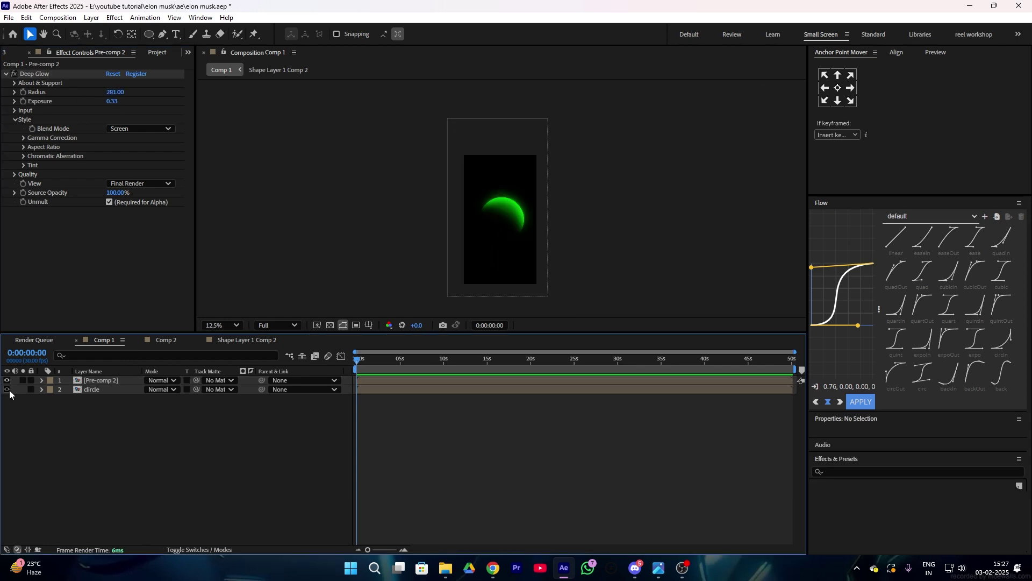
{"action": "left_click", "coordinate": [71, 389]}
{"action": "left_click_drag", "start_coordinate": [966, 463], "coordinate": [457, 305]}
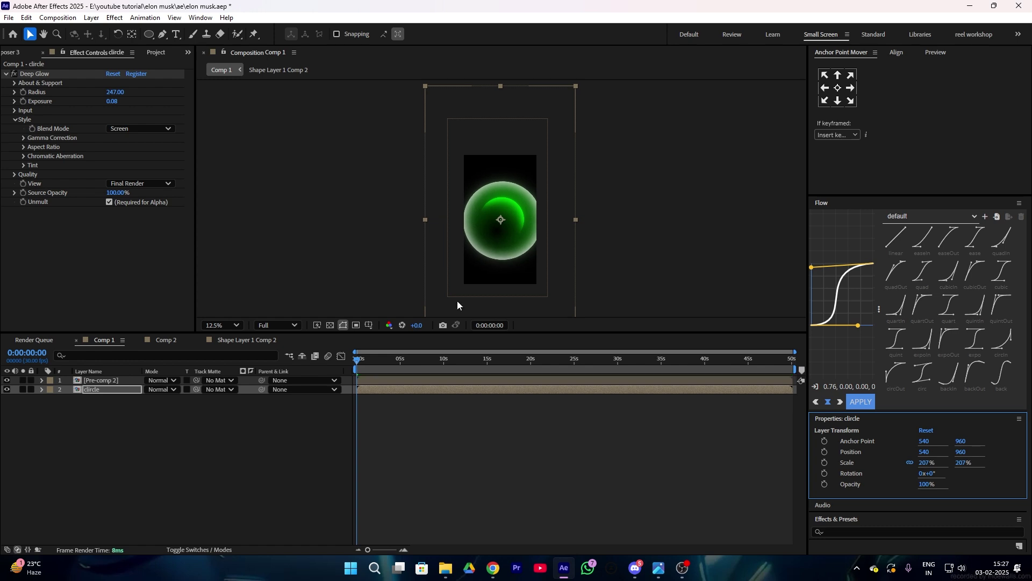
{"action": "left_click_drag", "start_coordinate": [485, 257], "coordinate": [456, 302]}
{"action": "left_click_drag", "start_coordinate": [114, 100], "coordinate": [125, 99]}
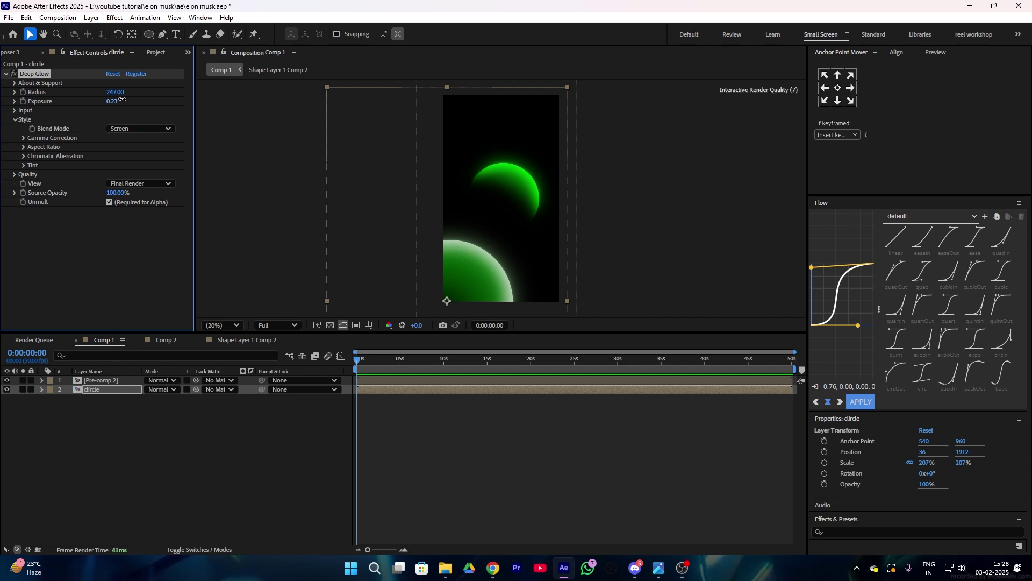
{"action": "left_click_drag", "start_coordinate": [123, 99], "coordinate": [125, 99]}
Apply Fast Box Blur with a blur radius of 25 to the circle and move it further off the lower-left corner to -94, 2017.
{"action": "left_click", "coordinate": [101, 393]}
{"action": "key", "text": "ctrl+space"}
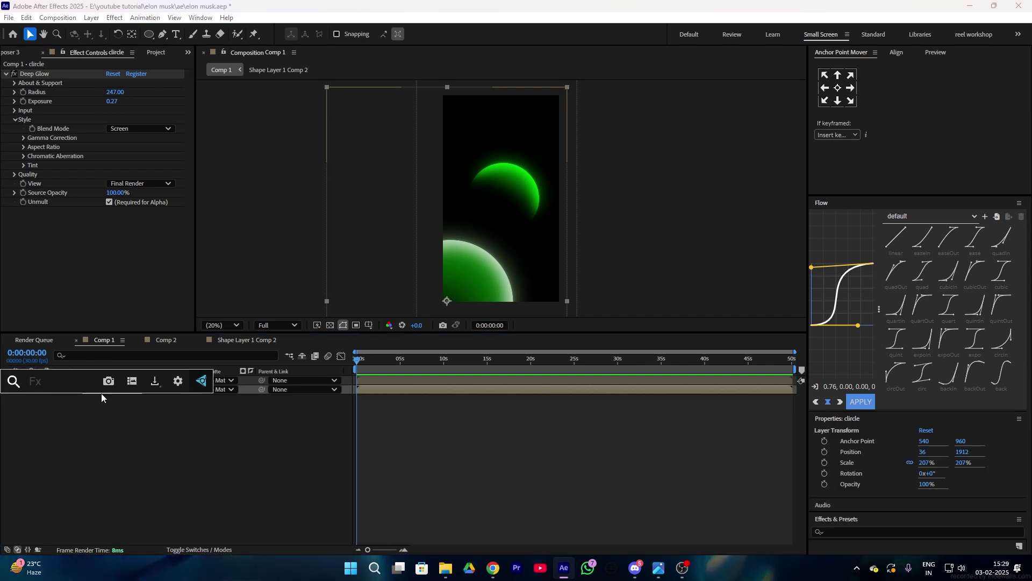
{"action": "type", "text": "fast"}
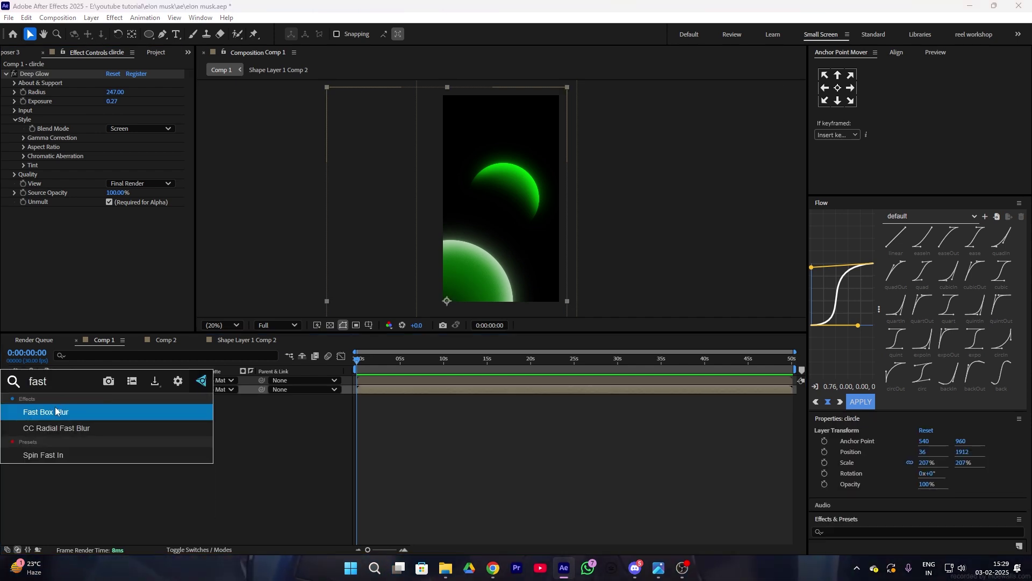
{"action": "left_click", "coordinate": [53, 410]}
{"action": "mouse_move", "coordinate": [112, 220]}
{"action": "left_mouse_down"}
{"action": "mouse_move", "coordinate": [137, 216]}
{"action": "mouse_move", "coordinate": [121, 217]}
{"action": "left_mouse_up"}
{"action": "left_click_drag", "start_coordinate": [466, 227], "coordinate": [453, 238]}
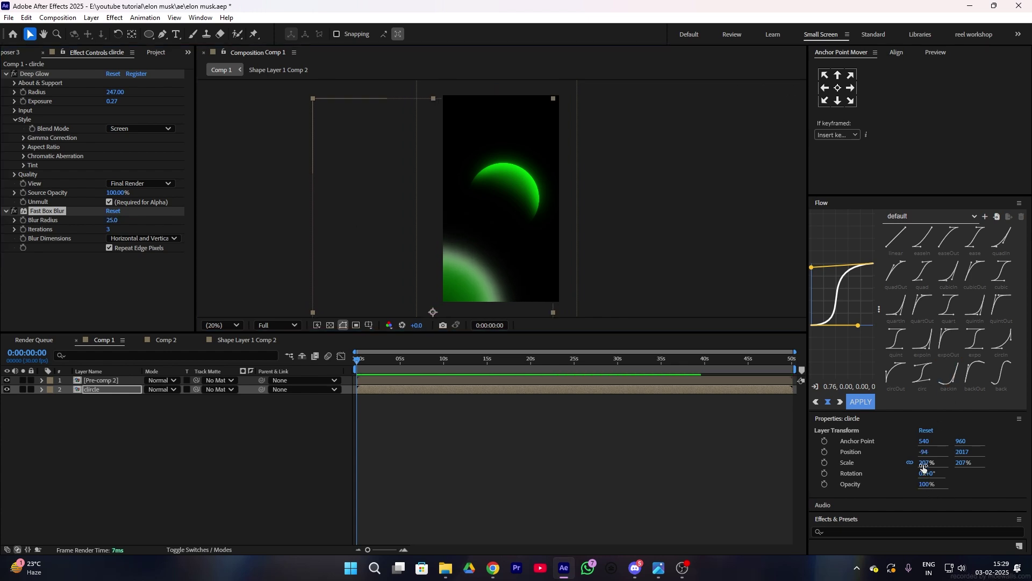
Duplicate the Pre-comp 2 crescent and place the copy in the composition's lower-right corner at 155% scale and -34° rotation.
{"action": "left_click", "coordinate": [539, 232]}
{"action": "key", "text": "ctrl+d"}
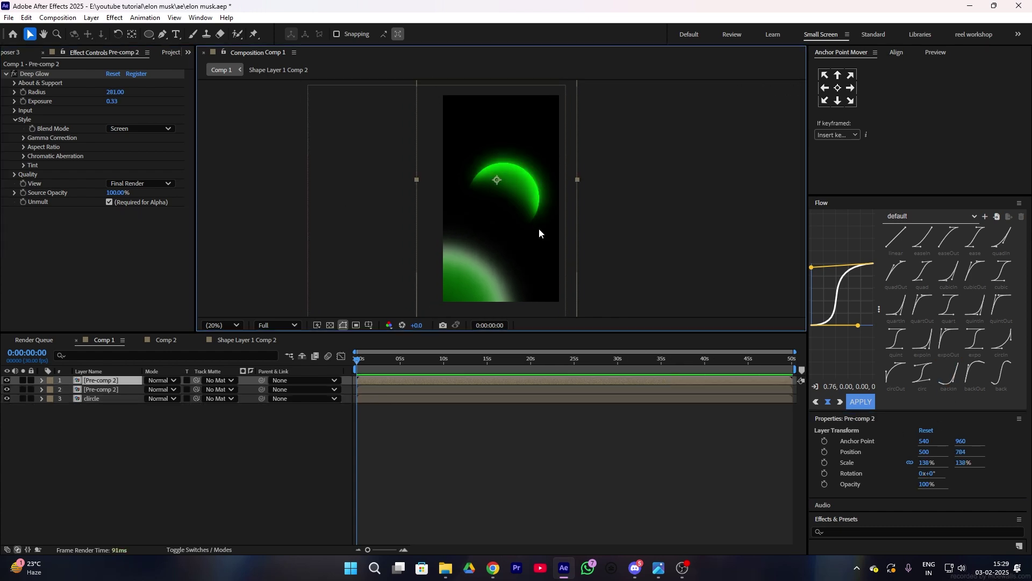
{"action": "left_click_drag", "start_coordinate": [539, 228], "coordinate": [576, 322]}
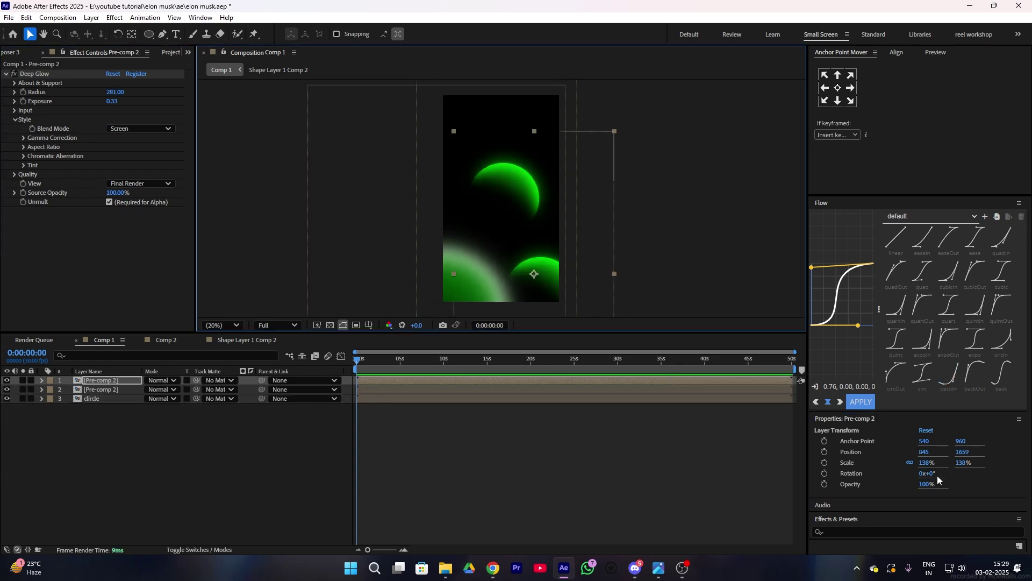
Apply Fast Box Blur to the crescent in the composition's lower-right corner.
{"action": "key", "text": "ctrl+space"}
{"action": "type", "text": "fa"}
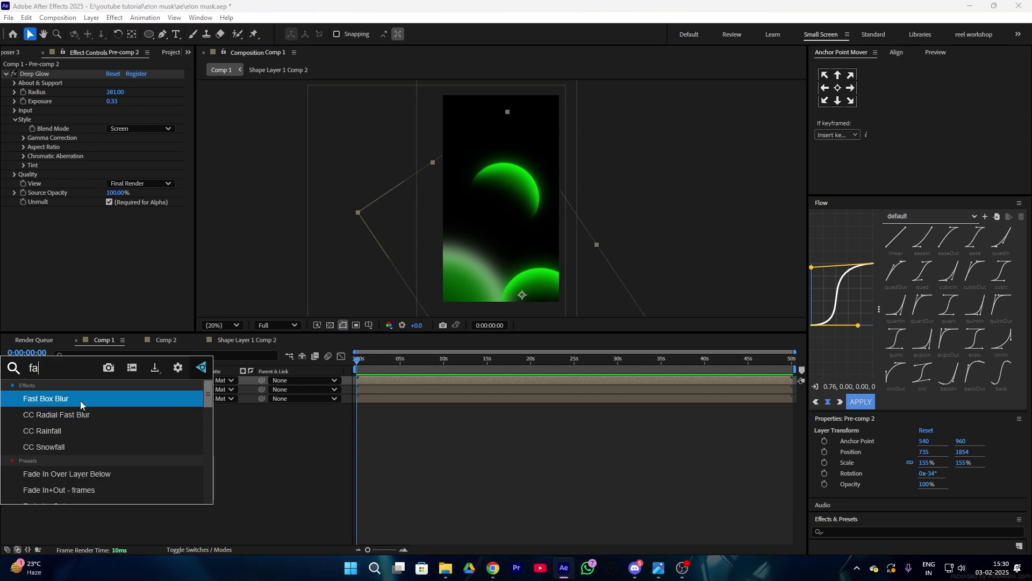
{"action": "left_click", "coordinate": [57, 398]}
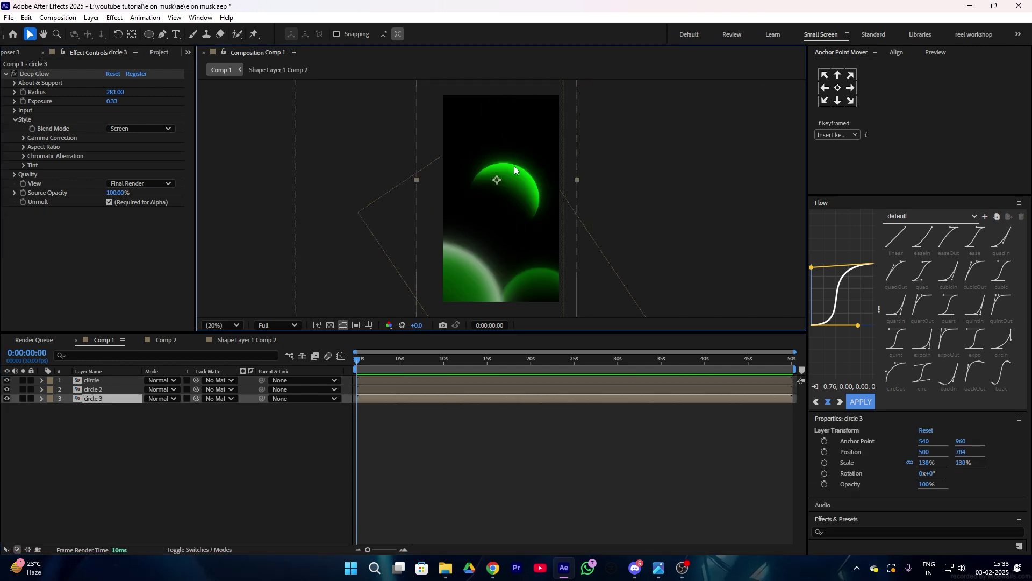
Duplicate circle 3, move the copy to the composition's upper-left corner, and adjust its rotation and scale.
{"action": "key", "text": "ctrl+d"}
{"action": "left_click_drag", "start_coordinate": [521, 170], "coordinate": [468, 90]}
{"action": "left_click_drag", "start_coordinate": [929, 474], "coordinate": [981, 474]}
{"action": "left_click_drag", "start_coordinate": [496, 134], "coordinate": [517, 139]}
{"action": "left_click", "coordinate": [927, 462]}
{"action": "left_click_drag", "start_coordinate": [503, 99], "coordinate": [508, 103]}
{"action": "left_click_drag", "start_coordinate": [925, 463], "coordinate": [915, 464]}
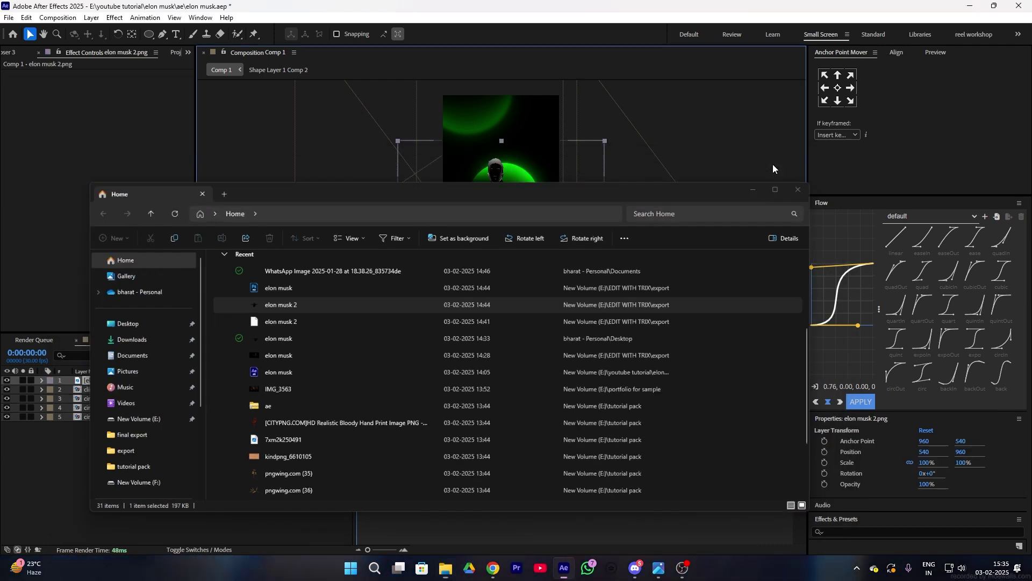
Scale the elon musk 2.png layer to 79% and add a Bevel and Emboss layer style to it.
{"action": "left_click", "coordinate": [773, 163]}
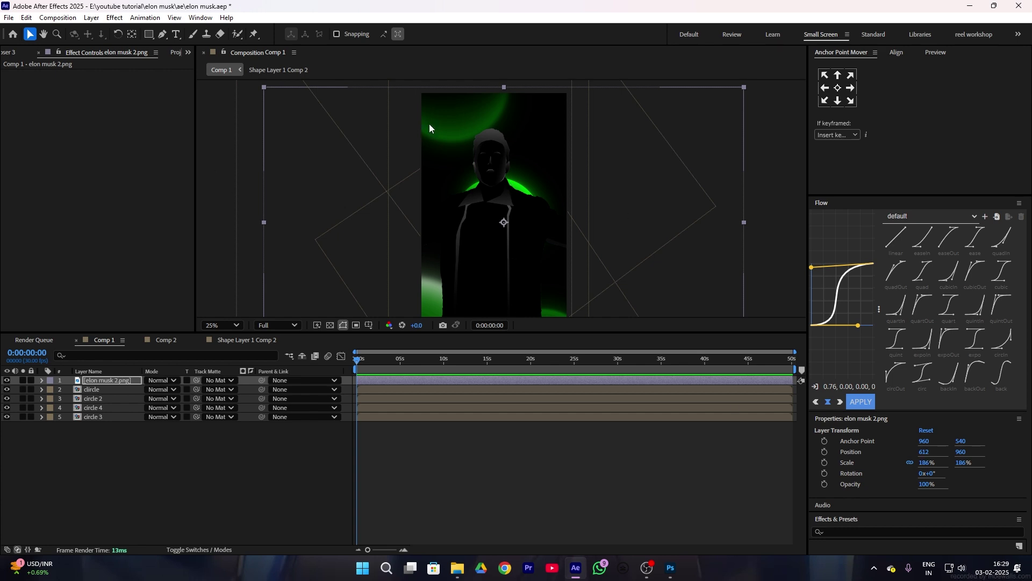
{"action": "left_click_drag", "start_coordinate": [931, 466], "coordinate": [860, 452]}
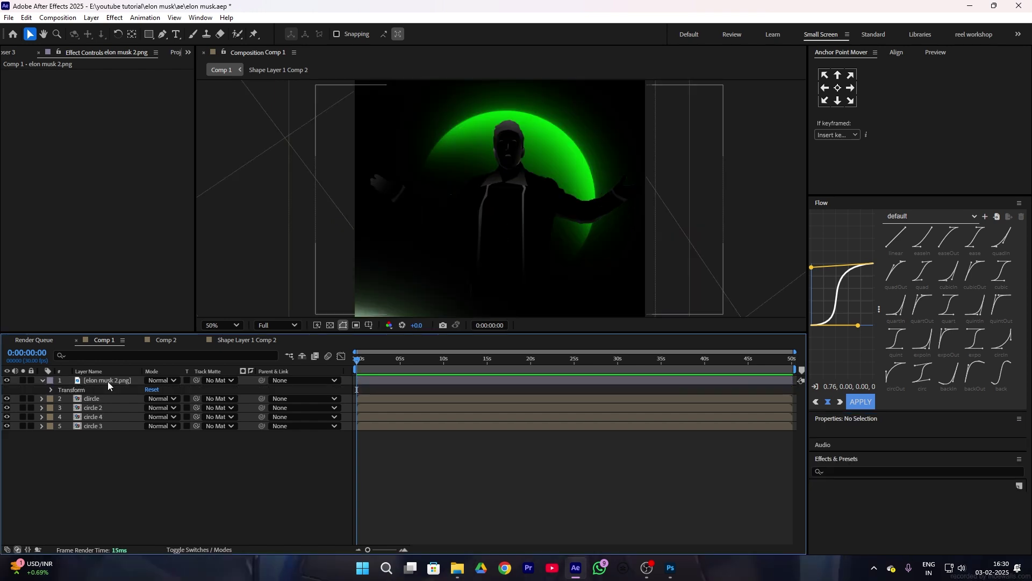
{"action": "right_click", "coordinate": [108, 381]}
{"action": "mouse_move", "coordinate": [164, 201]}
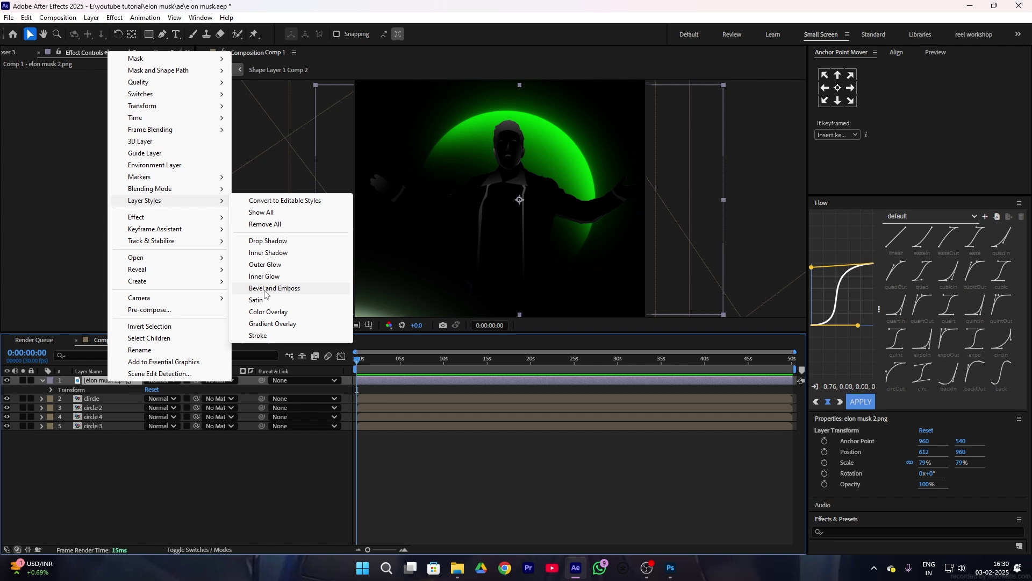
{"action": "left_click", "coordinate": [265, 288]}
Set the Bevel and Emboss soften to 8.6 and size to 2 on the elon musk 2.png layer.
{"action": "left_click", "coordinate": [60, 418]}
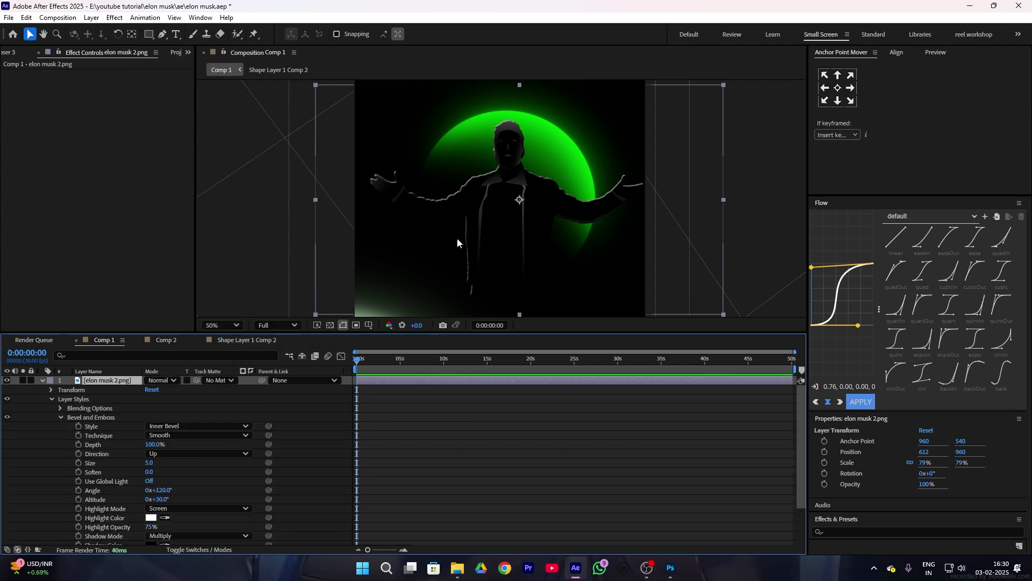
{"action": "left_click_drag", "start_coordinate": [148, 472], "coordinate": [157, 471]}
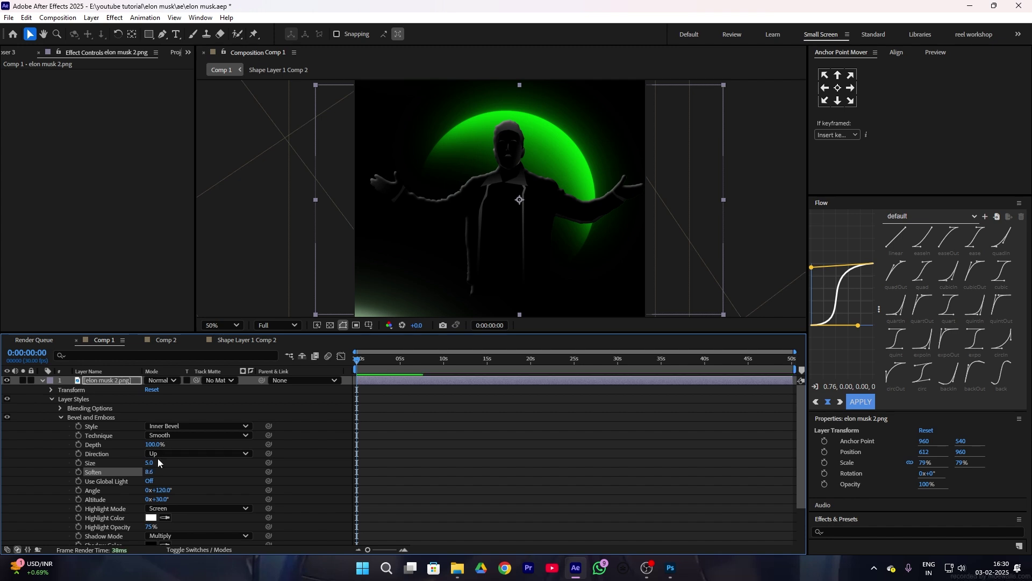
{"action": "left_click_drag", "start_coordinate": [150, 463], "coordinate": [145, 463]}
Duplicate the bevelled elon musk 2.png layer.
{"action": "left_click", "coordinate": [96, 379]}
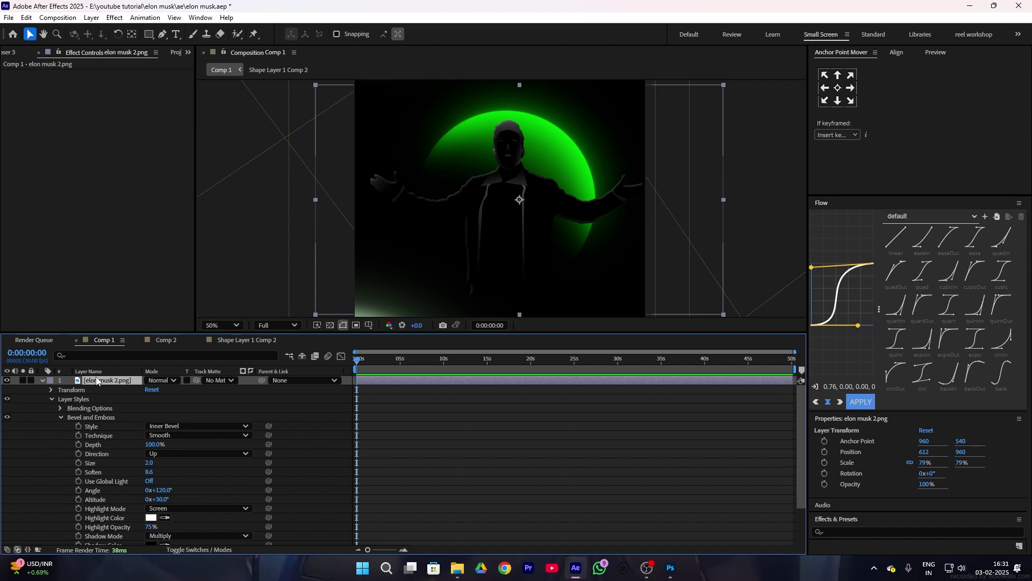
{"action": "key", "text": "ctrl+d"}
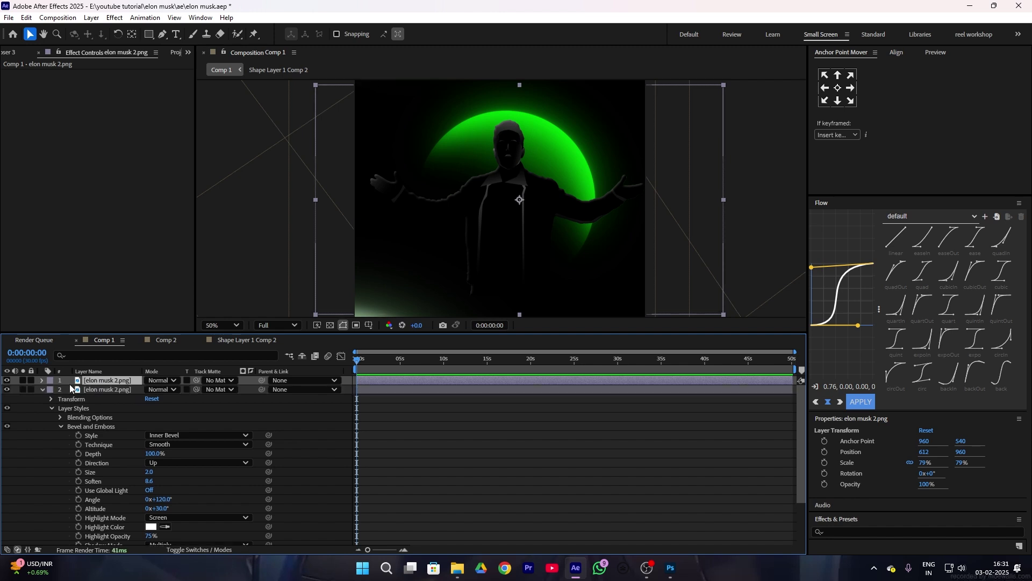
Pre-compose the two elon musk 2.png layers together and try renaming the resulting layer to "elon".
{"action": "left_click", "coordinate": [104, 389], "text": "shift"}
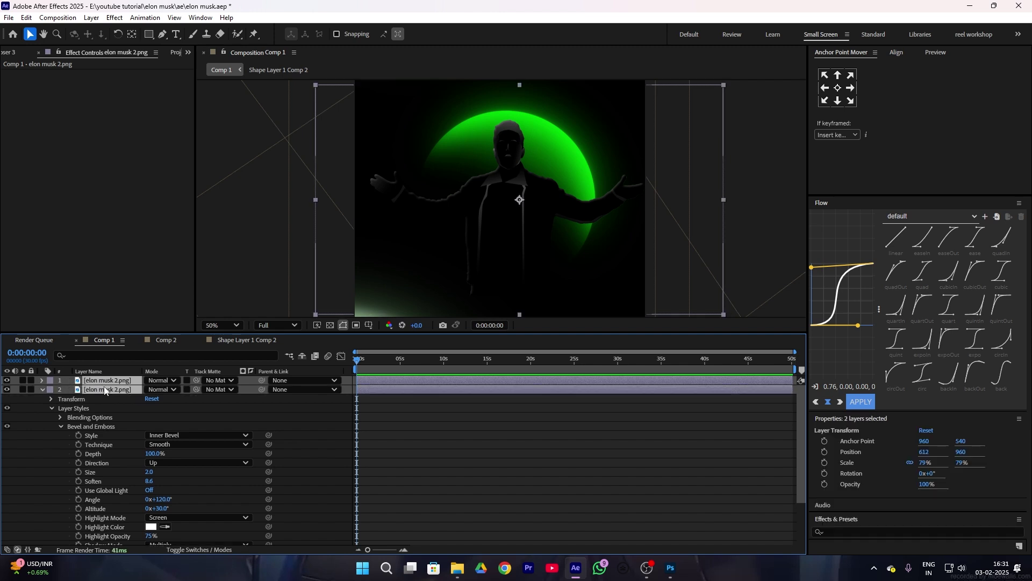
{"action": "right_click", "coordinate": [104, 388]}
{"action": "left_click", "coordinate": [142, 315]}
{"action": "key", "text": "Return"}
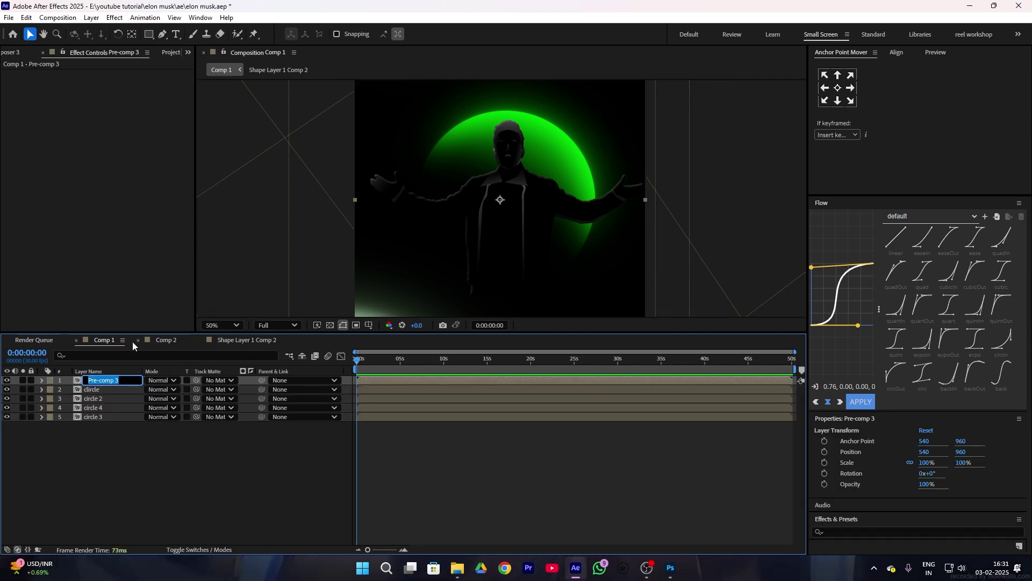
{"action": "type", "text": "el"}
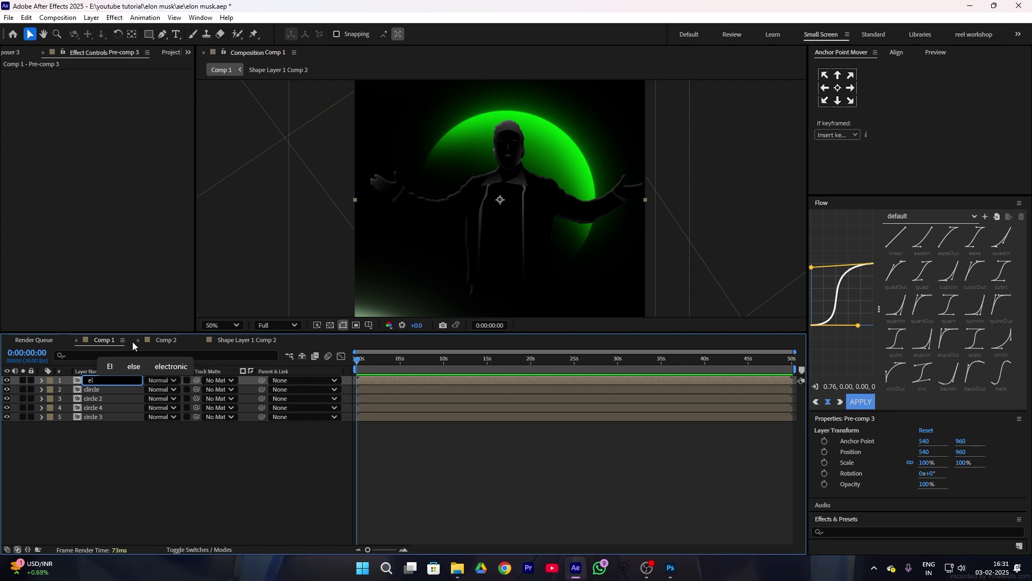
{"action": "type", "text": "on"}
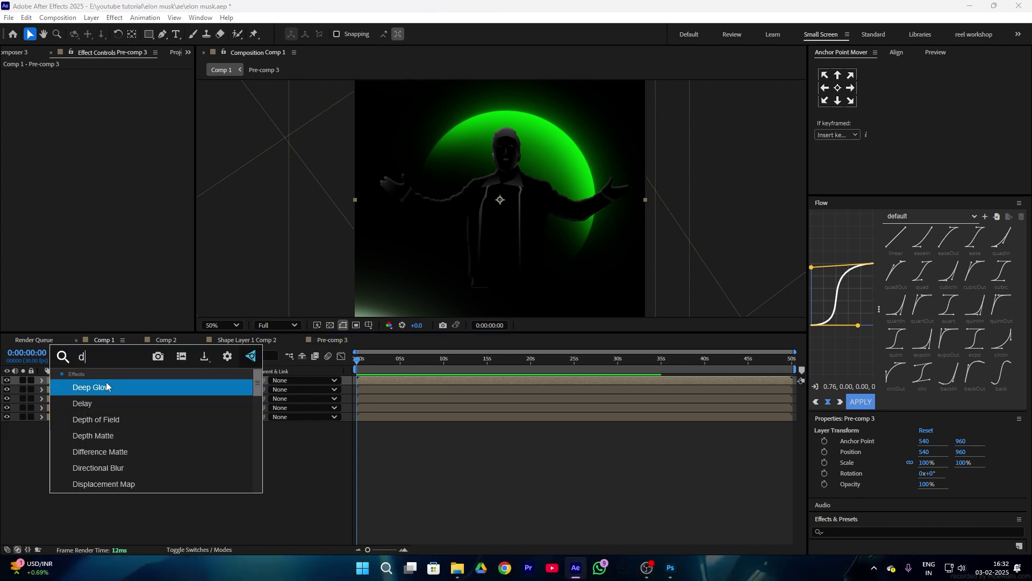
Apply the Deep Glow effect to the pre-composed figure layer and set its exposure to 0.28.
{"action": "left_click", "coordinate": [105, 387]}
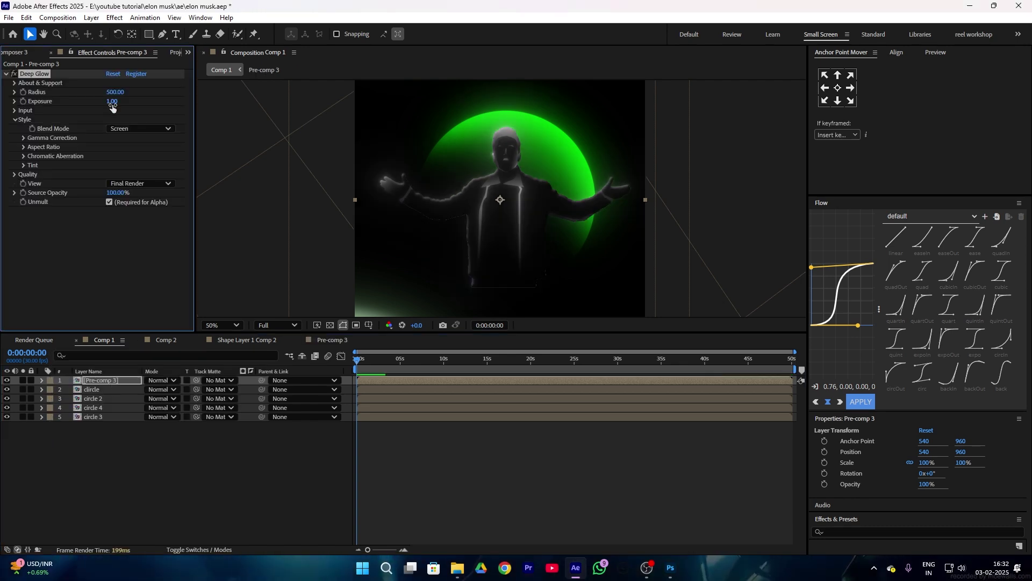
{"action": "left_click_drag", "start_coordinate": [112, 100], "coordinate": [76, 100]}
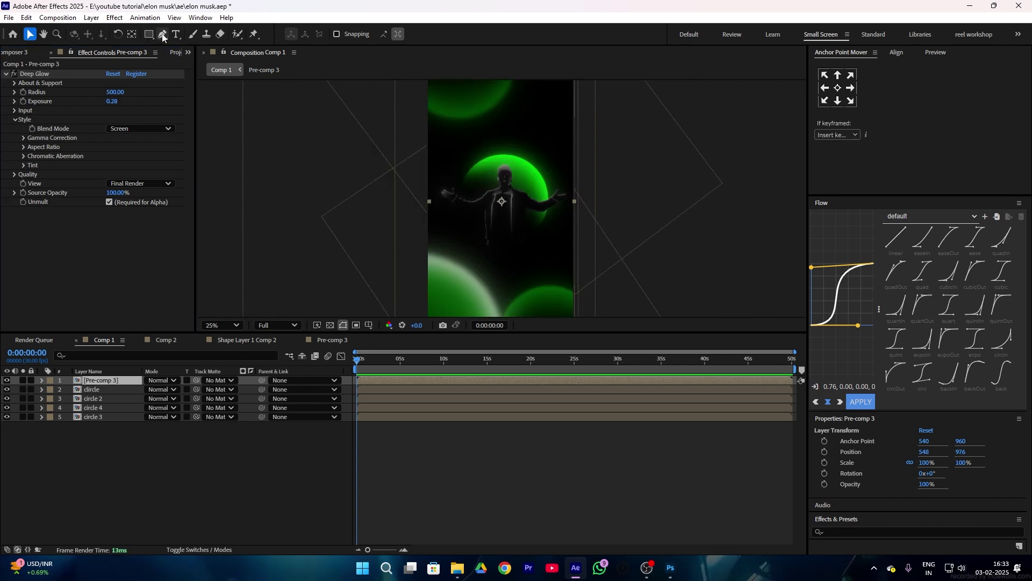
Draw a closed Pen tool mask on Pre-comp 3 around the figure, cutting it off below the torso.
{"action": "left_click", "coordinate": [163, 34]}
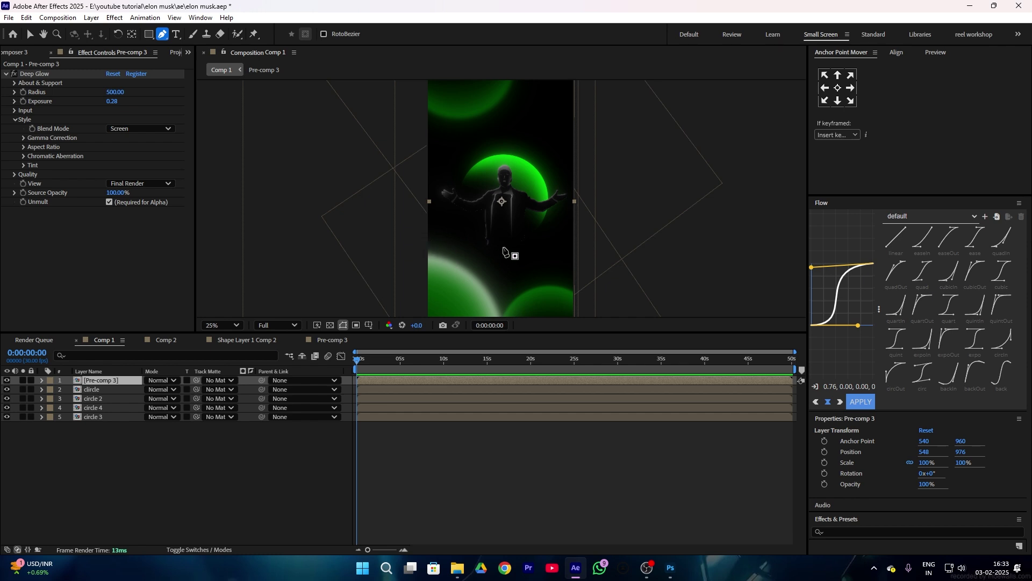
{"action": "scroll", "coordinate": [495, 246], "scroll_direction": "up", "scroll_amount": 2}
{"action": "key", "text": "comma"}
{"action": "key", "text": "comma"}
{"action": "left_click", "coordinate": [491, 239]}
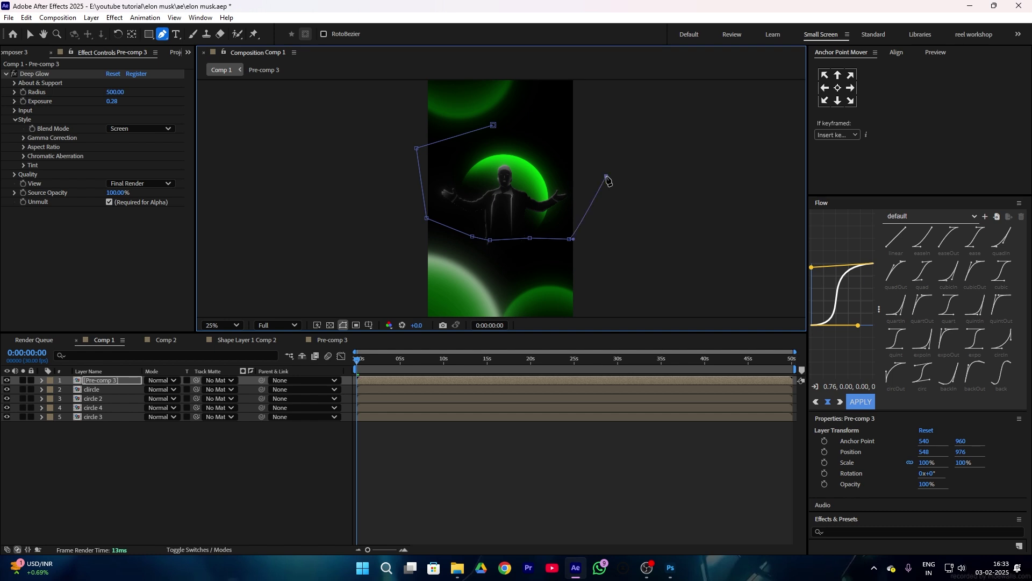
Increase the feather of the mask on Pre-comp 3 to soften the figure's cut-off edge.
{"action": "left_click", "coordinate": [42, 380]}
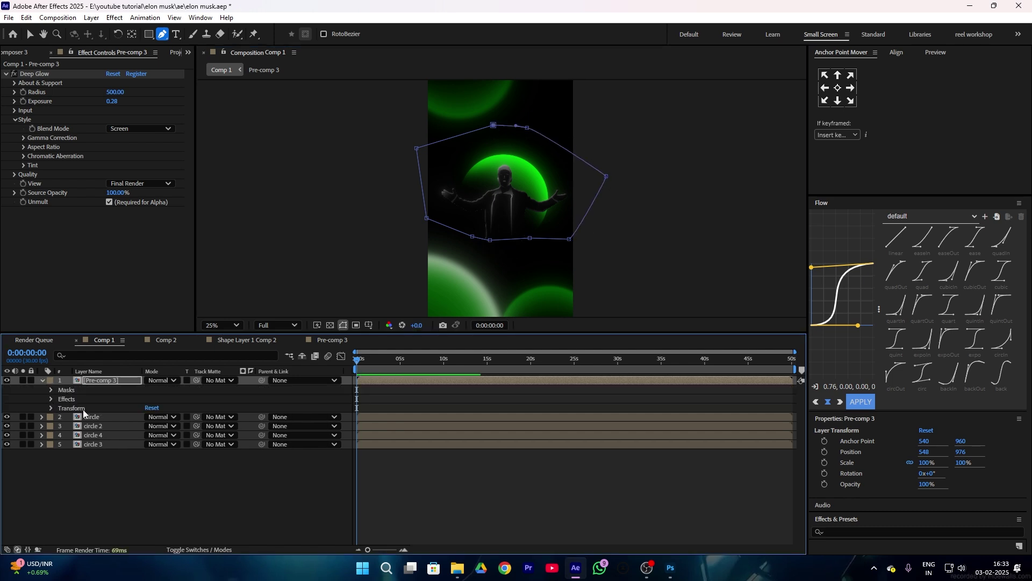
{"action": "left_click", "coordinate": [51, 391]}
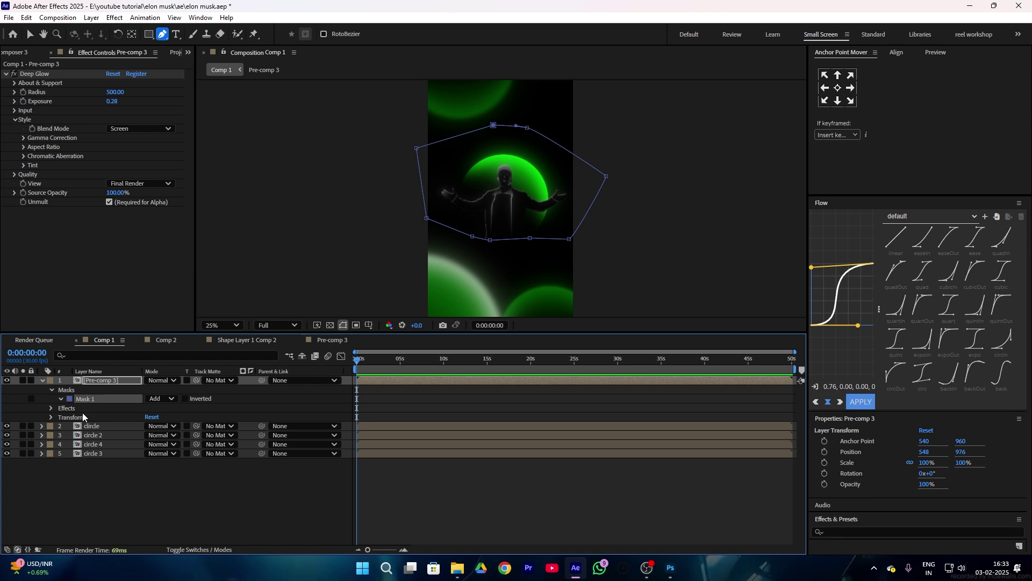
{"action": "left_click", "coordinate": [60, 399]}
{"action": "left_click_drag", "start_coordinate": [159, 417], "coordinate": [177, 414]}
{"action": "left_click", "coordinate": [247, 568]}
{"action": "left_click", "coordinate": [255, 521]}
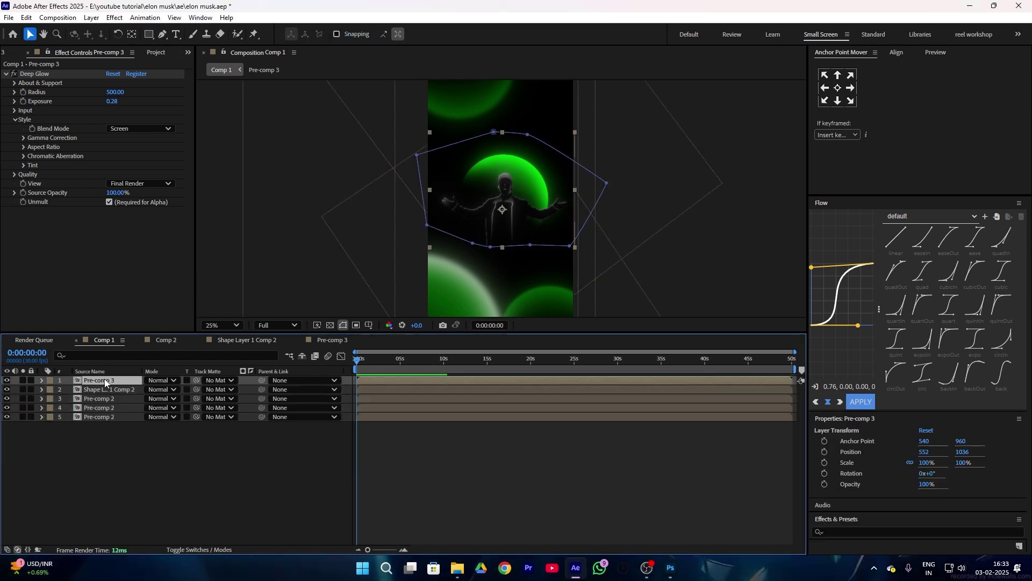
Duplicate the masked Pre-comp 3 layer and pre-compose both copies, moving all attributes into the new composition.
{"action": "key", "text": "ctrl+d"}
{"action": "left_click", "coordinate": [98, 385], "text": "ctrl"}
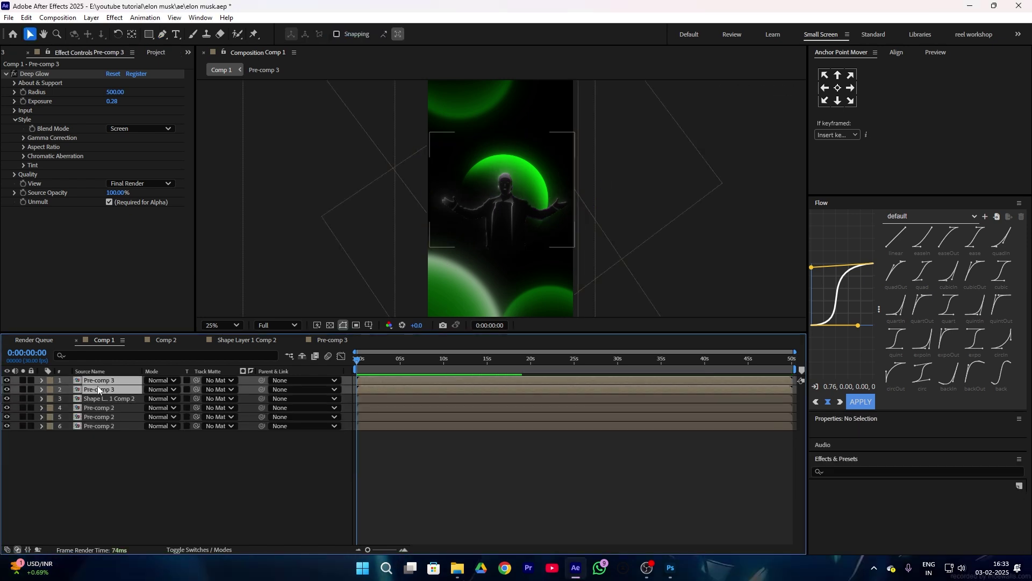
{"action": "right_click", "coordinate": [98, 385]}
{"action": "left_click", "coordinate": [139, 314]}
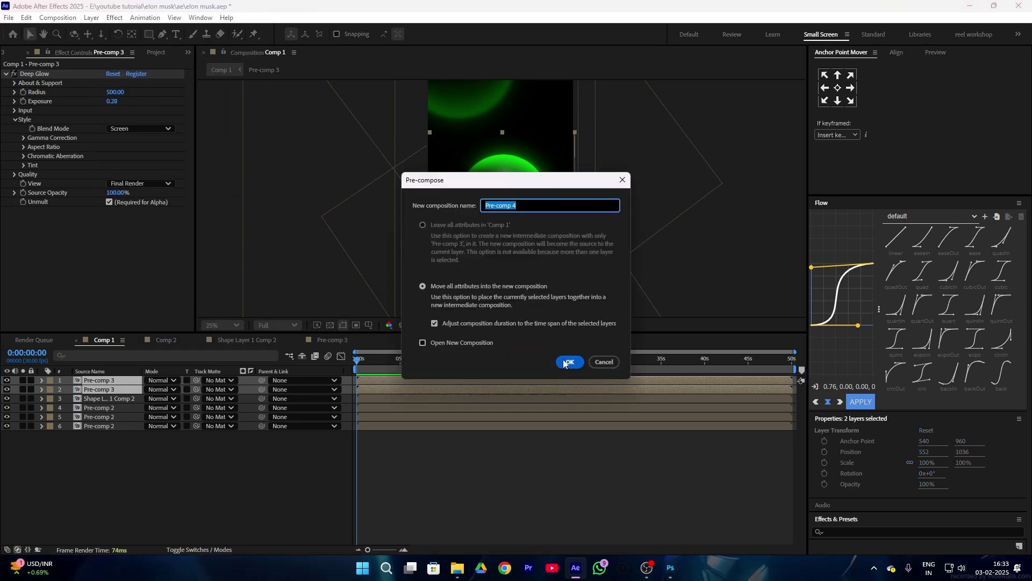
{"action": "left_click", "coordinate": [568, 359]}
{"action": "left_click", "coordinate": [431, 466]}
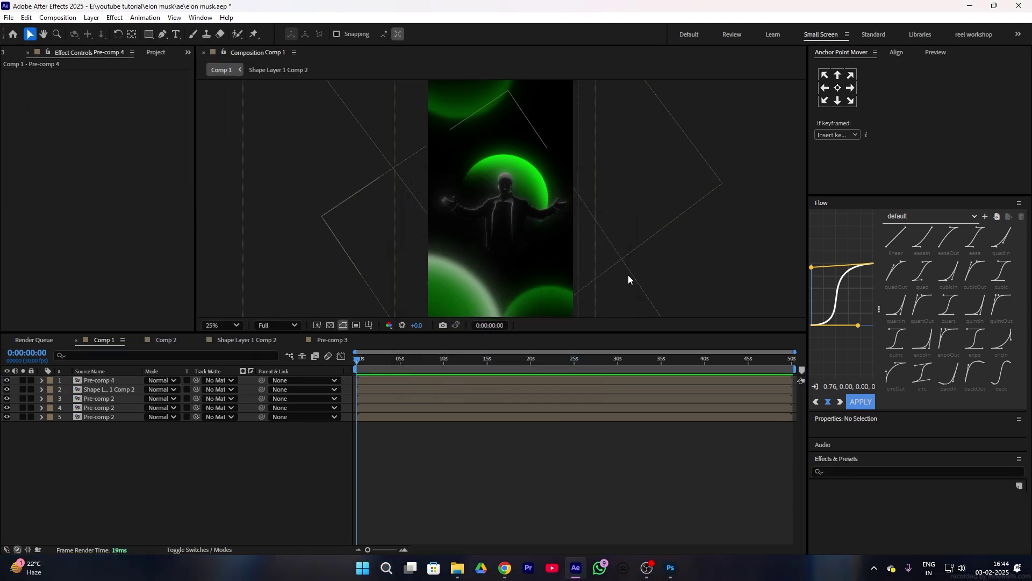
Add the X logo pngwing.com (40).png from the Downloads folder to the middle of Comp 1 and scale it down.
{"action": "key", "text": "period"}
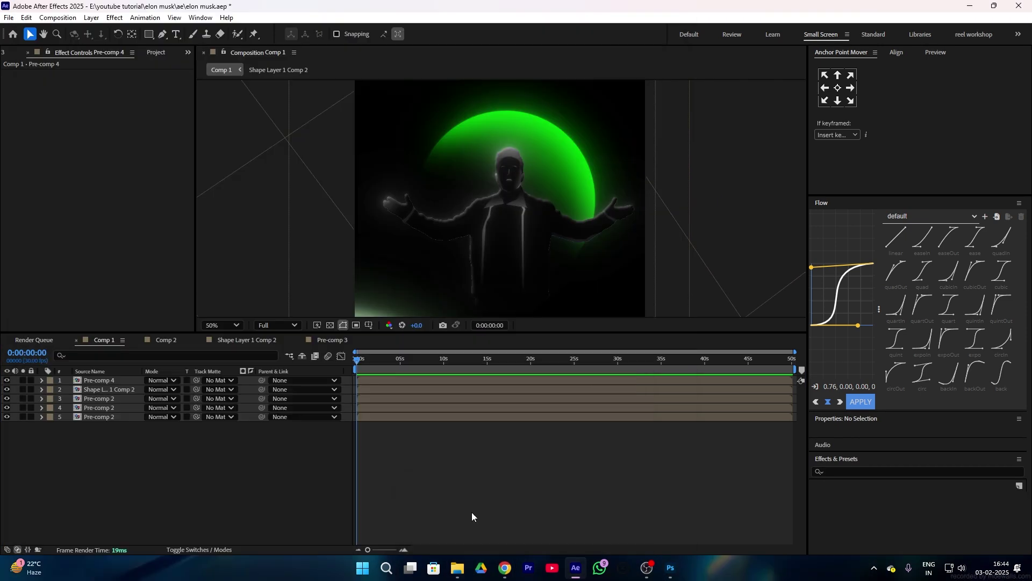
{"action": "left_click", "coordinate": [457, 567]}
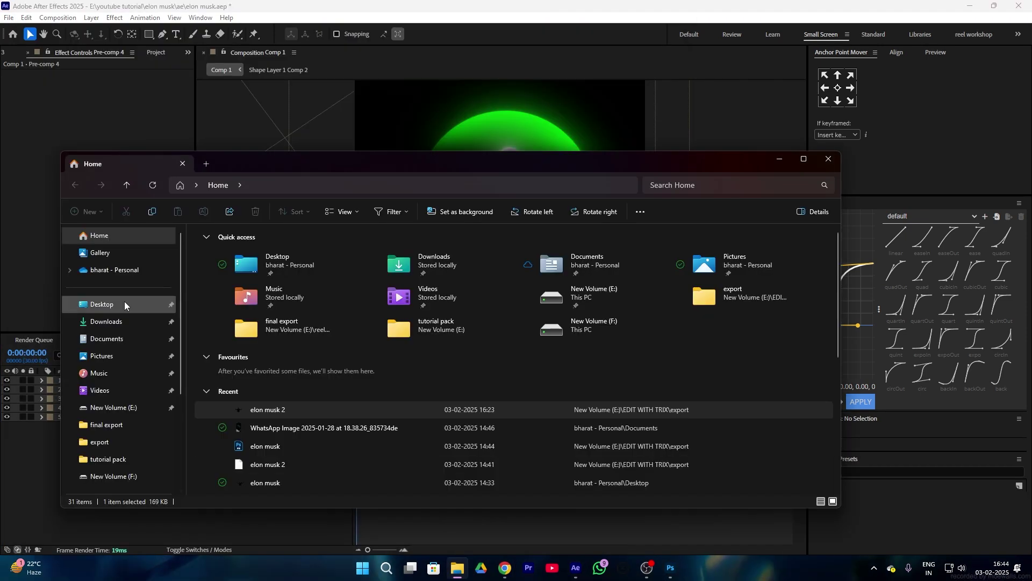
{"action": "left_click", "coordinate": [116, 321]}
{"action": "left_click_drag", "start_coordinate": [339, 282], "coordinate": [486, 224]}
{"action": "left_click_drag", "start_coordinate": [632, 199], "coordinate": [534, 200]}
{"action": "left_click", "coordinate": [530, 457]}
Draw a circle above the X logo, give it a solid dark fill, and move it slightly upward.
{"action": "left_click", "coordinate": [149, 35]}
{"action": "left_click", "coordinate": [177, 67]}
{"action": "left_click_drag", "start_coordinate": [465, 110], "coordinate": [532, 178]}
{"action": "left_click", "coordinate": [326, 34]}
{"action": "left_click", "coordinate": [467, 244]}
{"action": "left_click", "coordinate": [530, 315]}
{"action": "left_click", "coordinate": [340, 34]}
{"action": "left_click", "coordinate": [387, 336]}
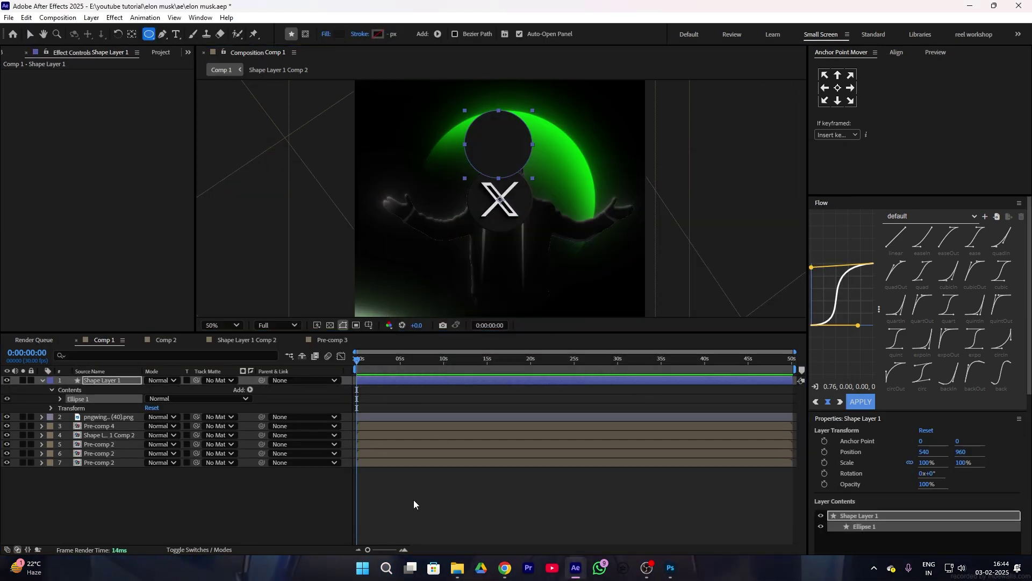
{"action": "key", "text": "v"}
{"action": "left_click_drag", "start_coordinate": [499, 144], "coordinate": [498, 124]}
Add the Tesla logo pngwing.com (39).png to Comp 1, scale it to 24%, and place it over the upper circle.
{"action": "left_click", "coordinate": [458, 568]}
{"action": "left_click_drag", "start_coordinate": [387, 272], "coordinate": [500, 198]}
{"action": "left_click_drag", "start_coordinate": [926, 463], "coordinate": [885, 462]}
{"action": "left_click_drag", "start_coordinate": [500, 199], "coordinate": [499, 134]}
Draw a rectangular mask around the Tesla emblem so the lettering beneath it is cropped out.
{"action": "left_click", "coordinate": [149, 33]}
{"action": "left_click", "coordinate": [178, 45]}
{"action": "left_click_drag", "start_coordinate": [455, 95], "coordinate": [546, 152]}
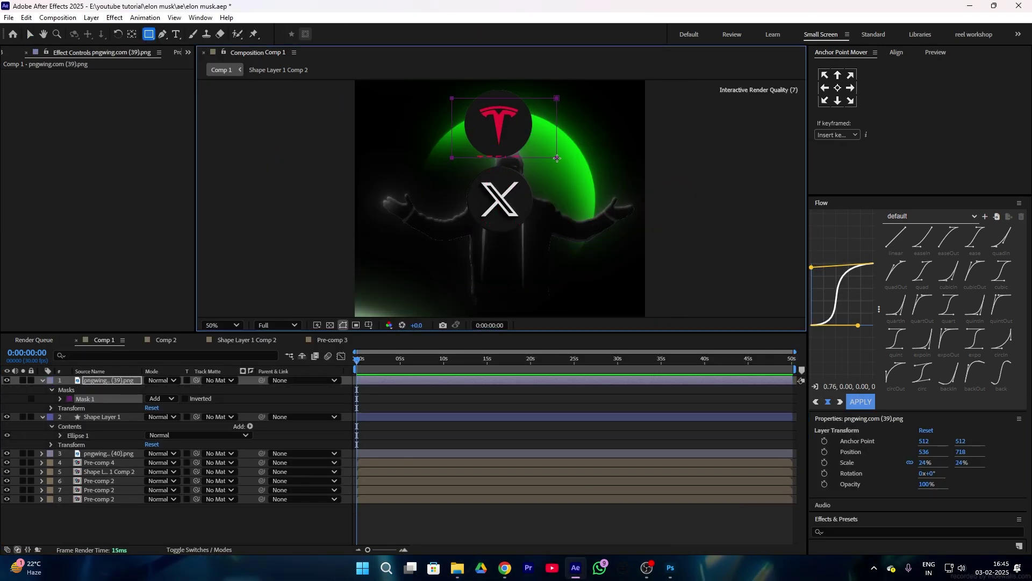
Change the fill colour of the circle behind the Tesla logo to white.
{"action": "left_click", "coordinate": [102, 417]}
{"action": "left_click", "coordinate": [339, 34]}
{"action": "left_click_drag", "start_coordinate": [425, 247], "coordinate": [353, 171]}
{"action": "left_click", "coordinate": [622, 219]}
Pre-compose the Tesla logo together with its white circle.
{"action": "left_click", "coordinate": [43, 381]}
{"action": "left_click", "coordinate": [102, 380]}
{"action": "left_click", "coordinate": [86, 390], "text": "shift"}
{"action": "right_click", "coordinate": [74, 392]}
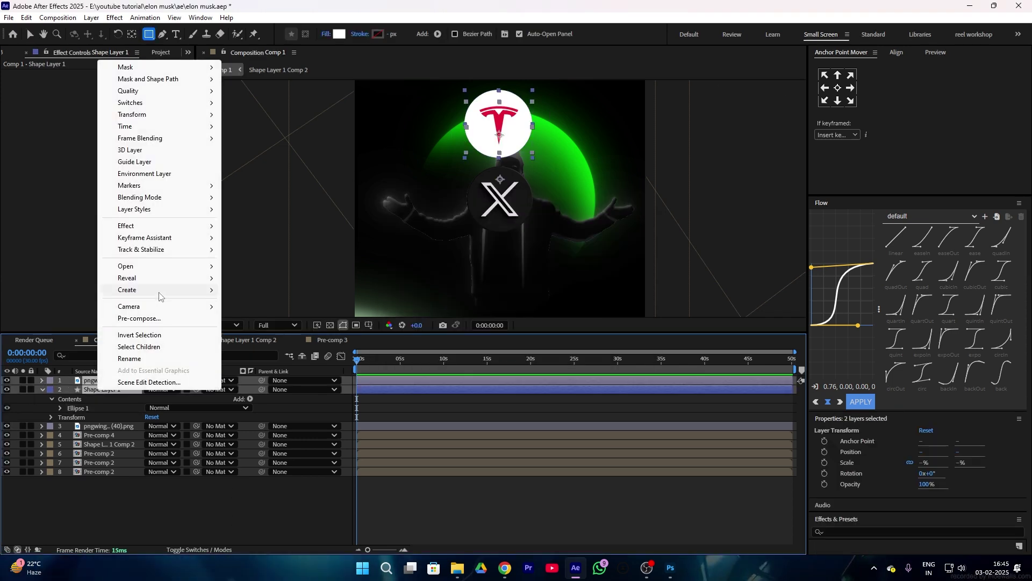
{"action": "left_click", "coordinate": [139, 318]}
{"action": "left_click", "coordinate": [524, 369]}
Add the Starlink logo pngwing.com (42).png to Comp 1, scale it to 20%, and move it below the X logo.
{"action": "left_click", "coordinate": [457, 568]}
{"action": "left_click_drag", "start_coordinate": [237, 291], "coordinate": [499, 199]}
{"action": "left_click_drag", "start_coordinate": [924, 463], "coordinate": [878, 456]}
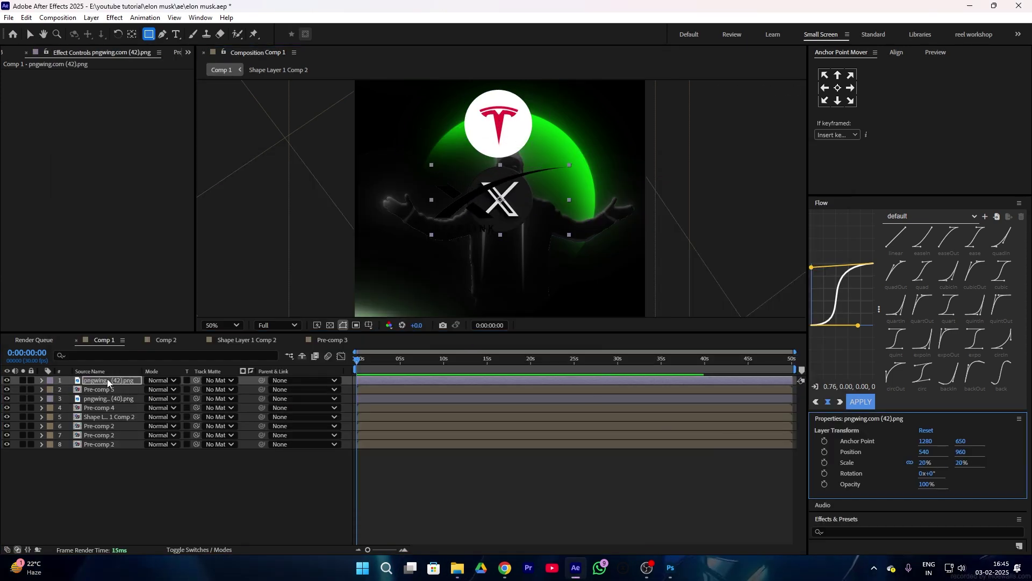
{"action": "left_click", "coordinate": [107, 380]}
{"action": "key", "text": "v"}
{"action": "left_click_drag", "start_coordinate": [454, 208], "coordinate": [501, 256]}
Copy the white circle from the Tesla pre-composition into Comp 1, move it above the Tesla logo, and centre its anchor point.
{"action": "double_click", "coordinate": [98, 391]}
{"action": "key", "text": "ctrl+c"}
{"action": "left_click", "coordinate": [104, 340]}
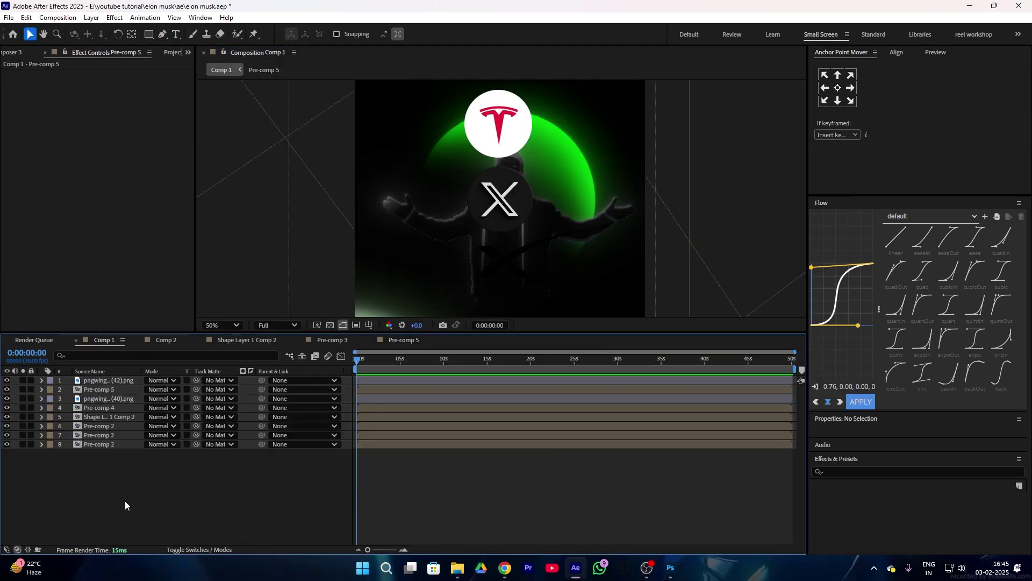
{"action": "key", "text": "ctrl+v"}
{"action": "left_click_drag", "start_coordinate": [962, 452], "coordinate": [843, 452]}
{"action": "left_click", "coordinate": [837, 87]}
Draw a rectangular mask on the Starlink logo over the upper white circle and scale the logo to 14%.
{"action": "scroll", "coordinate": [500, 199], "scroll_direction": "down", "scroll_amount": 2}
{"action": "left_click", "coordinate": [93, 408]}
{"action": "left_click", "coordinate": [108, 380]}
{"action": "scroll", "coordinate": [513, 112], "scroll_direction": "up", "scroll_amount": 4}
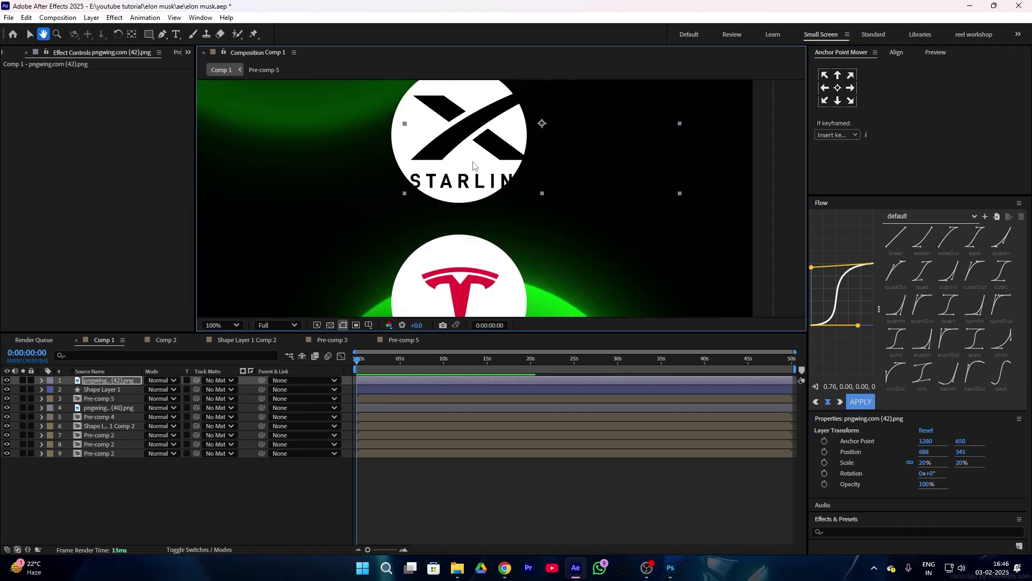
{"action": "key", "text": "q"}
{"action": "left_click_drag", "start_coordinate": [395, 105], "coordinate": [495, 160]}
{"action": "left_click_drag", "start_coordinate": [922, 462], "coordinate": [926, 462]}
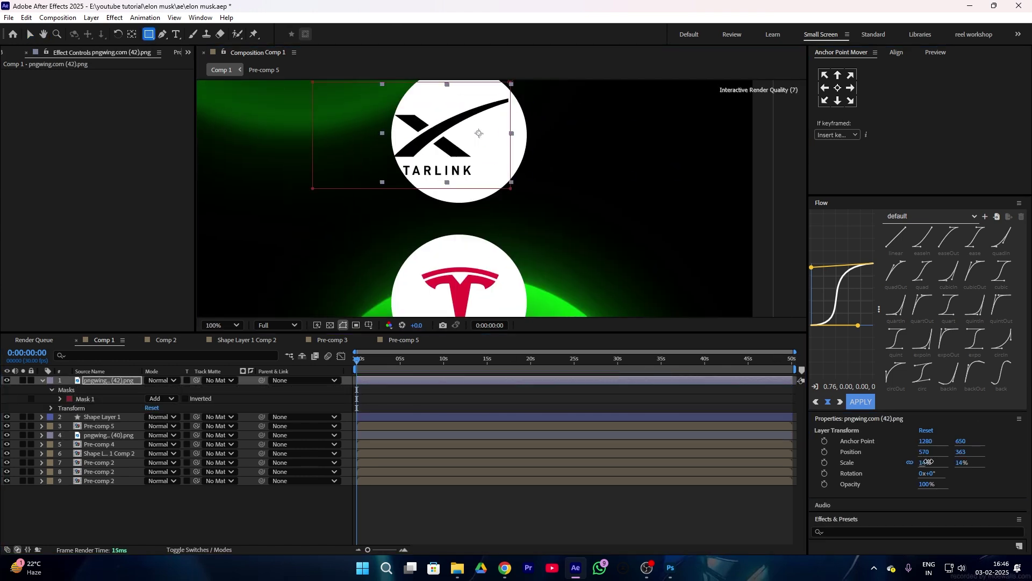
Centre the Starlink logo on its white circle and pre-compose the two layers.
{"action": "key", "text": "v"}
{"action": "left_click_drag", "start_coordinate": [452, 140], "coordinate": [480, 137]}
{"action": "key", "text": "F4"}
{"action": "right_click", "coordinate": [113, 379]}
{"action": "left_click", "coordinate": [141, 340]}
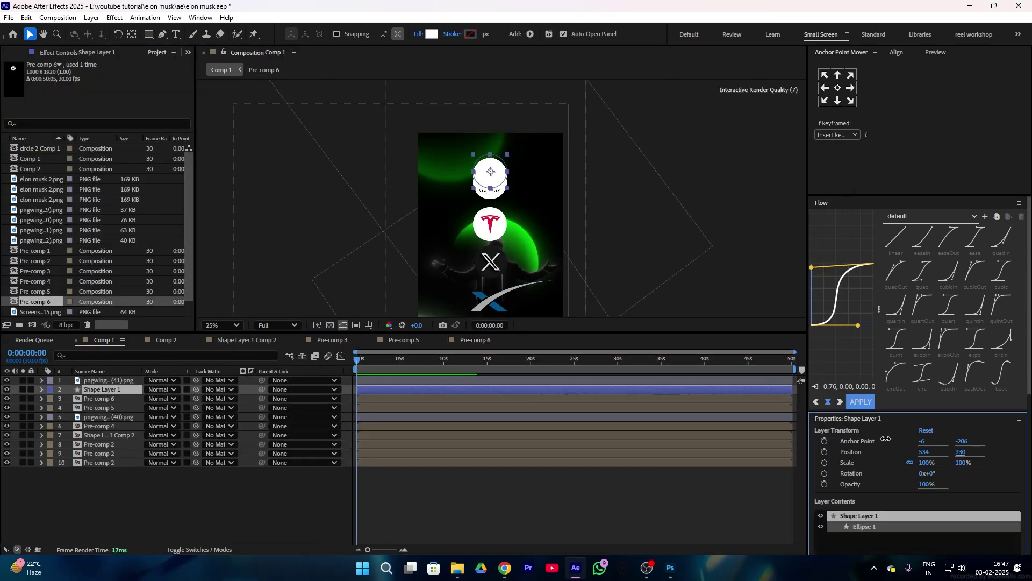
Move the new white circle below the X logo to Y position 1271 and make it the track matte of the pngwing (41).png logo.
{"action": "key", "text": "p"}
{"action": "left_click_drag", "start_coordinate": [168, 399], "coordinate": [240, 398]}
{"action": "left_click", "coordinate": [240, 500]}
{"action": "scroll", "coordinate": [484, 279], "scroll_direction": "up", "scroll_amount": 1}
{"action": "left_click", "coordinate": [538, 380]}
{"action": "scroll", "coordinate": [527, 271], "scroll_direction": "up", "scroll_amount": 2}
{"action": "scroll", "coordinate": [484, 268], "scroll_direction": "down", "scroll_amount": 1}
{"action": "left_click_drag", "start_coordinate": [197, 380], "coordinate": [99, 389]}
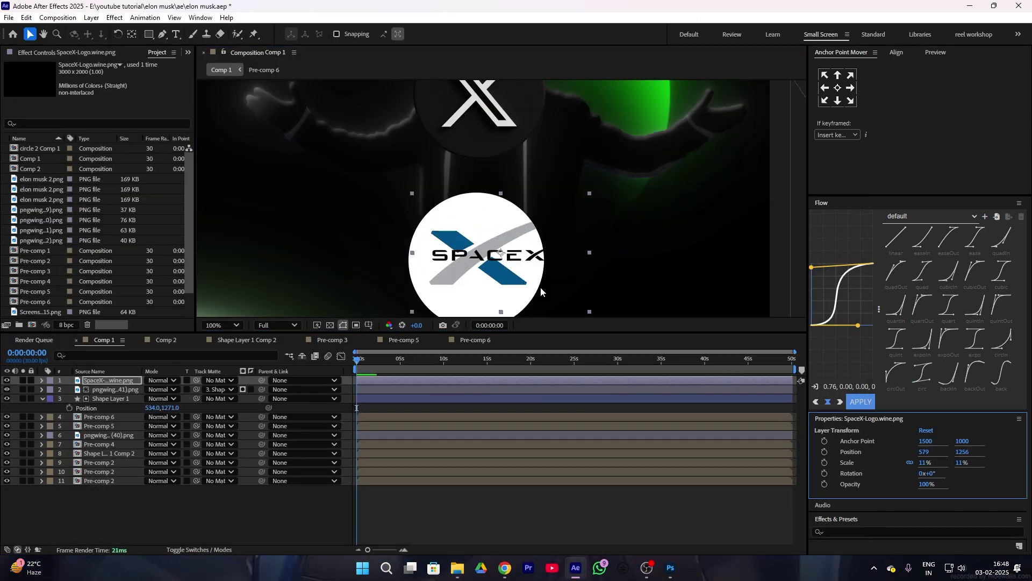
Move the SpaceX-Logo.wine.png wordmark to the lower part of the circle and pre-compose the three SpaceX logo layers.
{"action": "left_click_drag", "start_coordinate": [540, 286], "coordinate": [527, 322]}
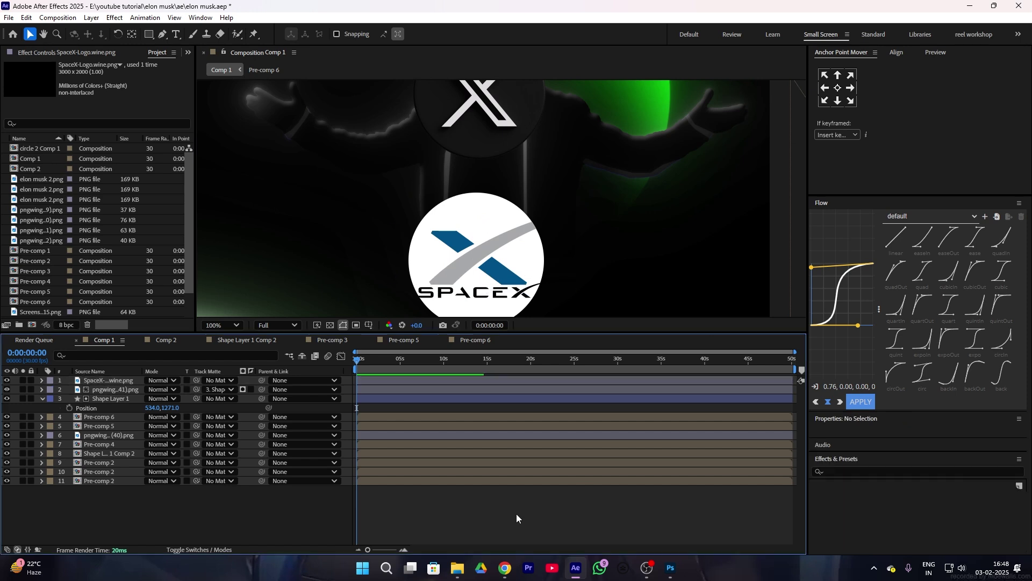
{"action": "left_click", "coordinate": [517, 539]}
{"action": "left_click", "coordinate": [102, 380]}
{"action": "left_click", "coordinate": [95, 390], "text": "shift"}
{"action": "left_click", "coordinate": [102, 399], "text": "shift"}
{"action": "right_click", "coordinate": [106, 398]}
{"action": "left_click", "coordinate": [147, 328]}
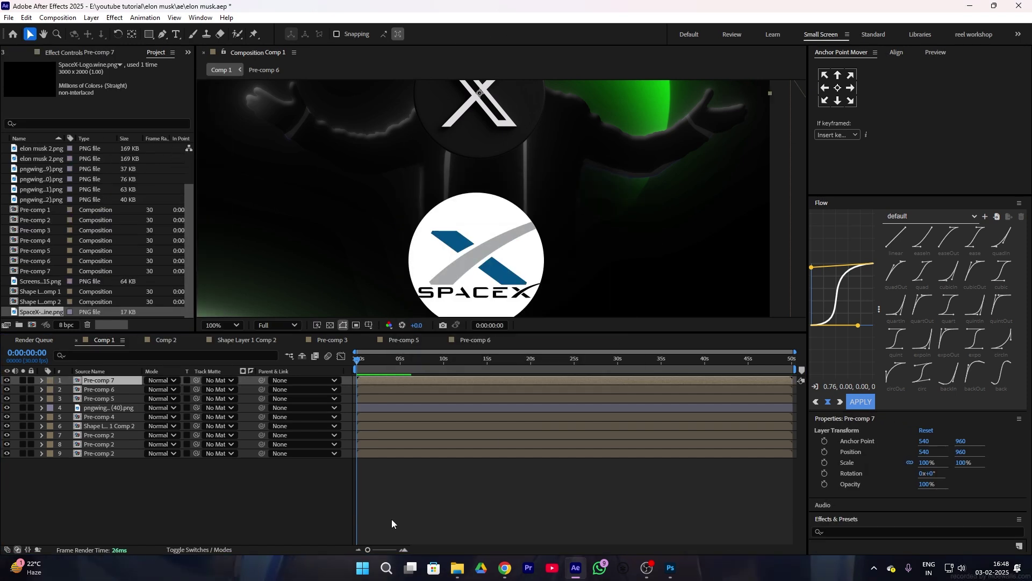
{"action": "left_click", "coordinate": [392, 519]}
Pre-compose the SpaceX, Starlink, Tesla and X logo layers into one composition.
{"action": "scroll", "coordinate": [396, 253], "scroll_direction": "down", "scroll_amount": 4}
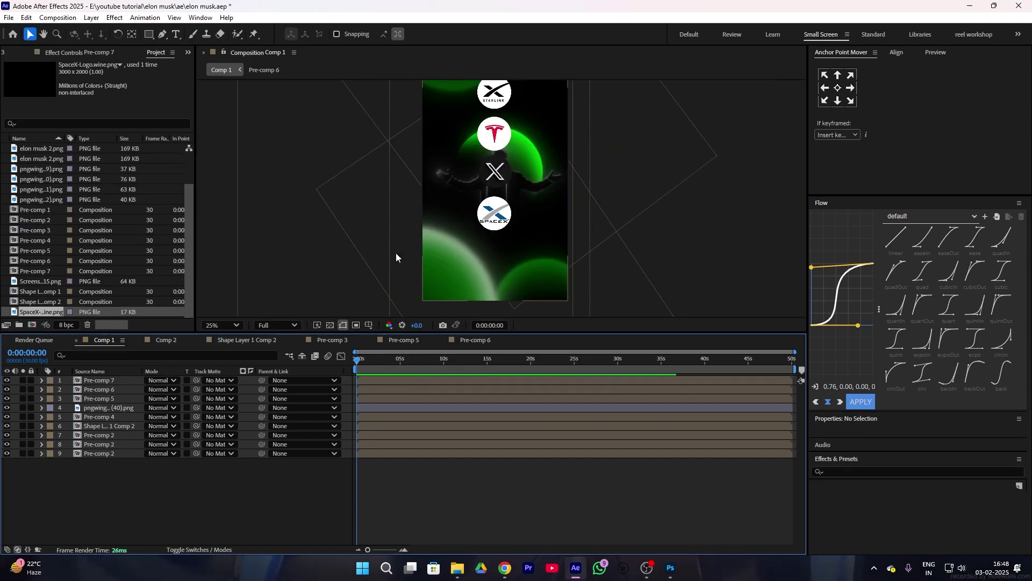
{"action": "left_click", "coordinate": [496, 173]}
{"action": "left_click_drag", "start_coordinate": [66, 380], "coordinate": [93, 404]}
{"action": "left_click", "coordinate": [102, 406], "text": "shift"}
{"action": "right_click", "coordinate": [103, 407]}
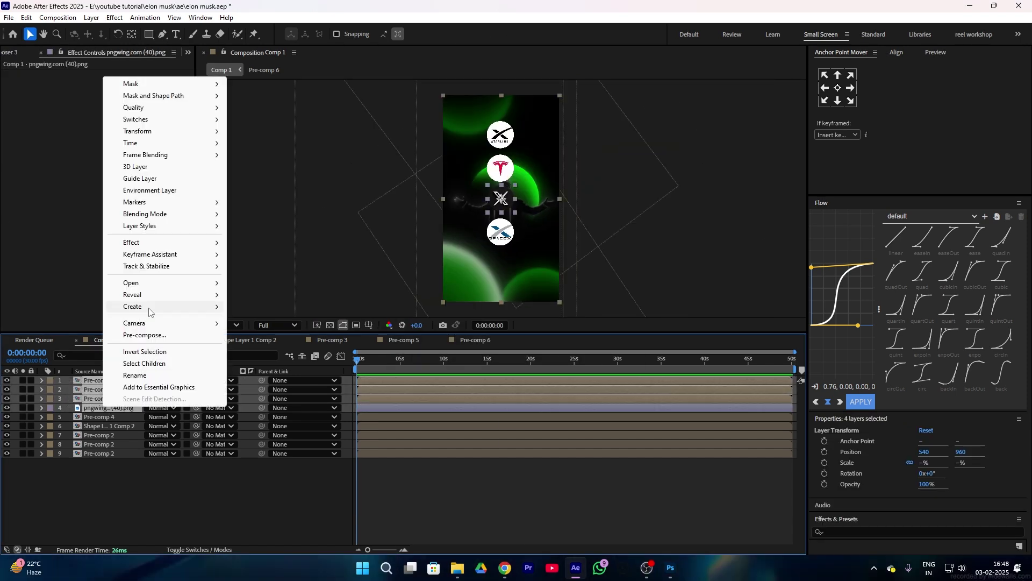
{"action": "left_click", "coordinate": [142, 334]}
{"action": "key", "text": "Return"}
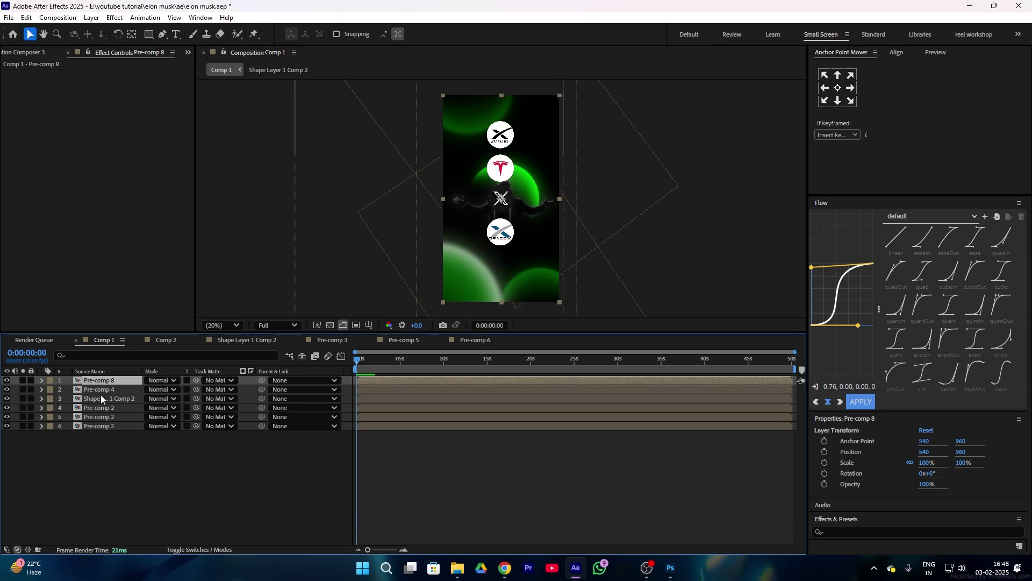
Open the combined logo pre-composition and move all four logo layers down so the column sits around the frame's vertical middle.
{"action": "double_click", "coordinate": [86, 385]}
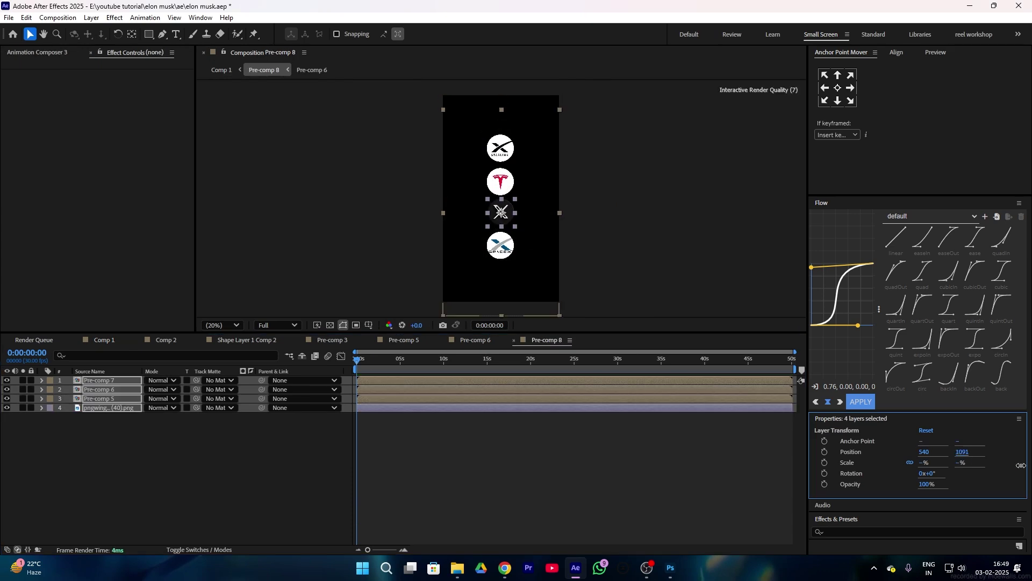
{"action": "left_click", "coordinate": [442, 231]}
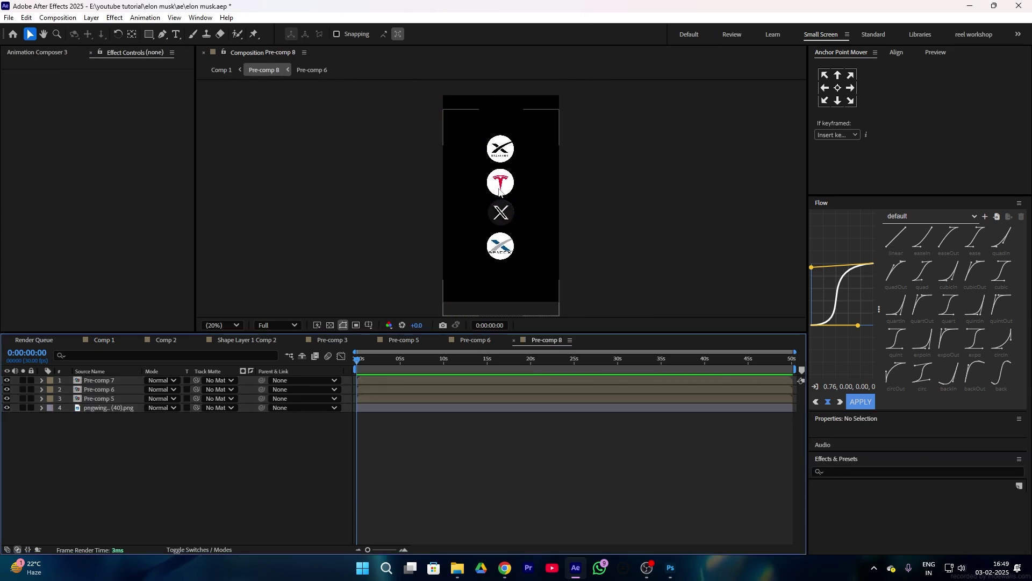
Draw a large white circle over the middle logos, undoing the first off-centre attempt.
{"action": "left_click", "coordinate": [148, 34]}
{"action": "key", "text": "q"}
{"action": "key", "text": "q"}
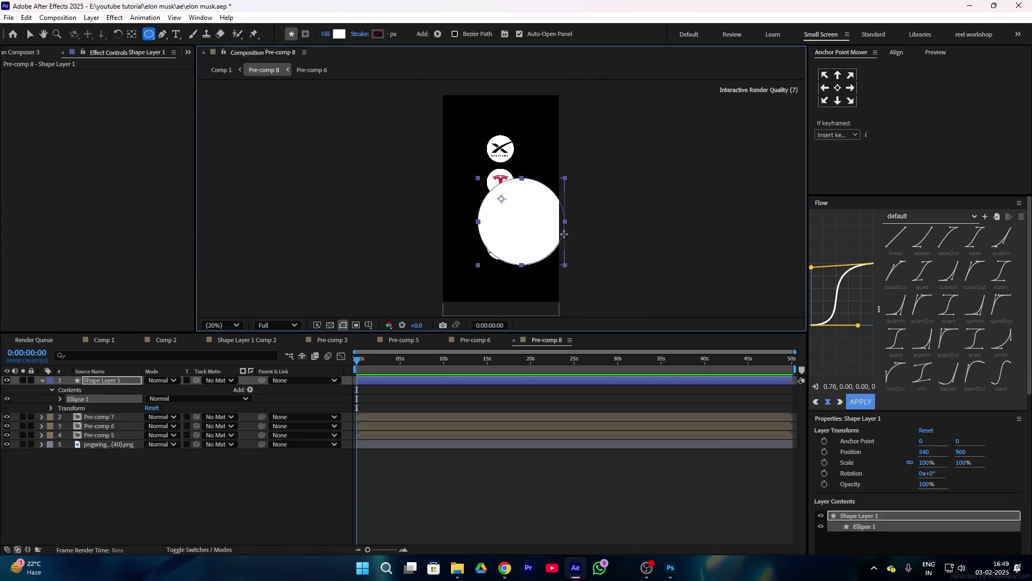
{"action": "key", "text": "ctrl+z"}
{"action": "key", "text": "v"}
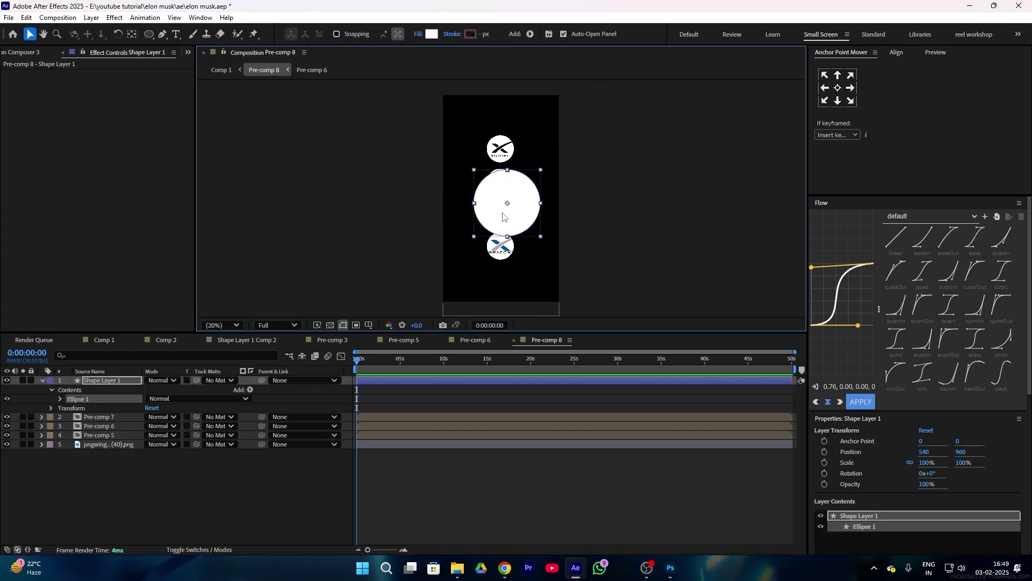
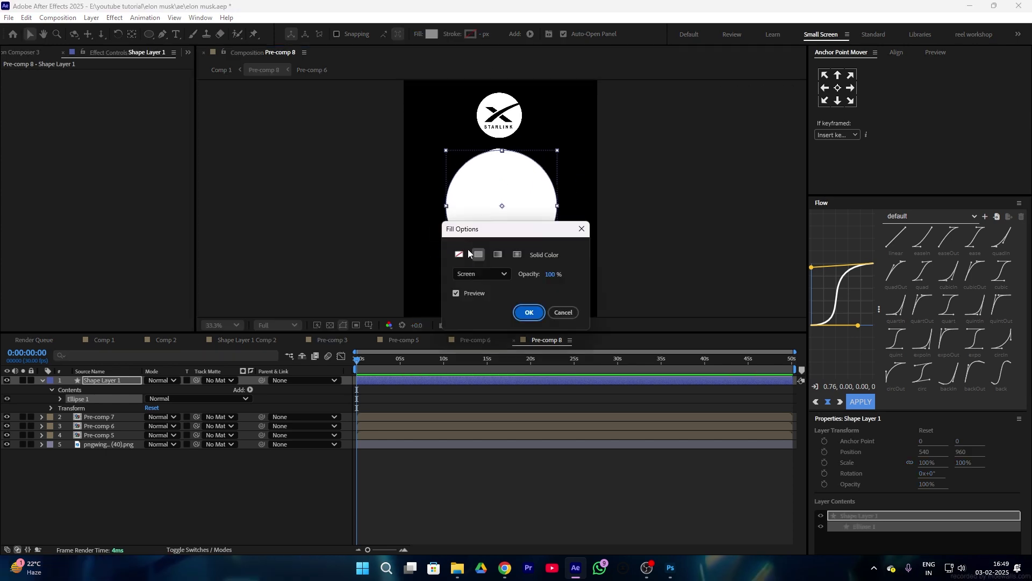
Turn the large circle into an unfilled white outline and order its shape layer beneath the logo layers.
{"action": "left_click", "coordinate": [526, 314]}
{"action": "left_click", "coordinate": [105, 417]}
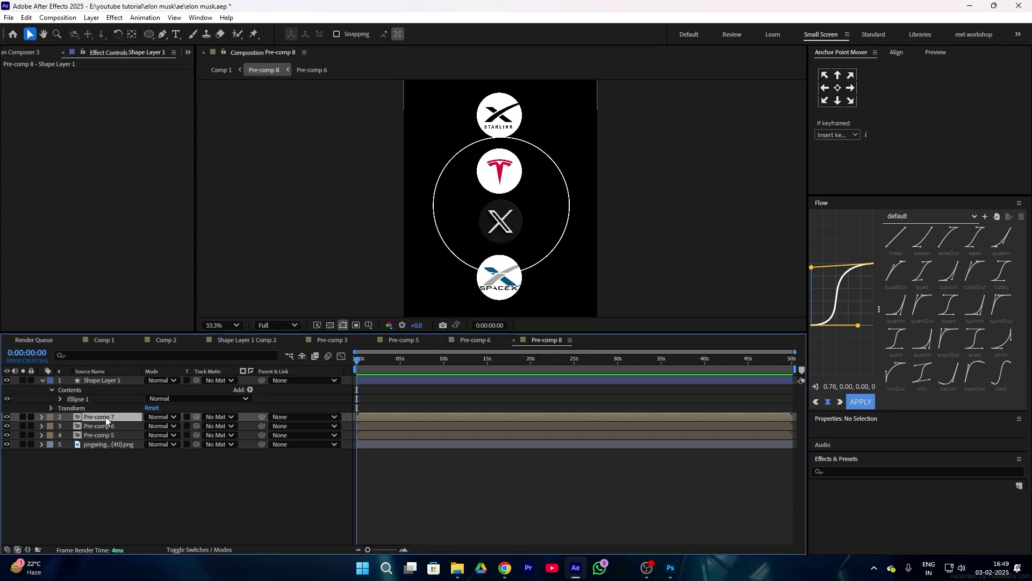
{"action": "left_click_drag", "start_coordinate": [106, 417], "coordinate": [113, 489]}
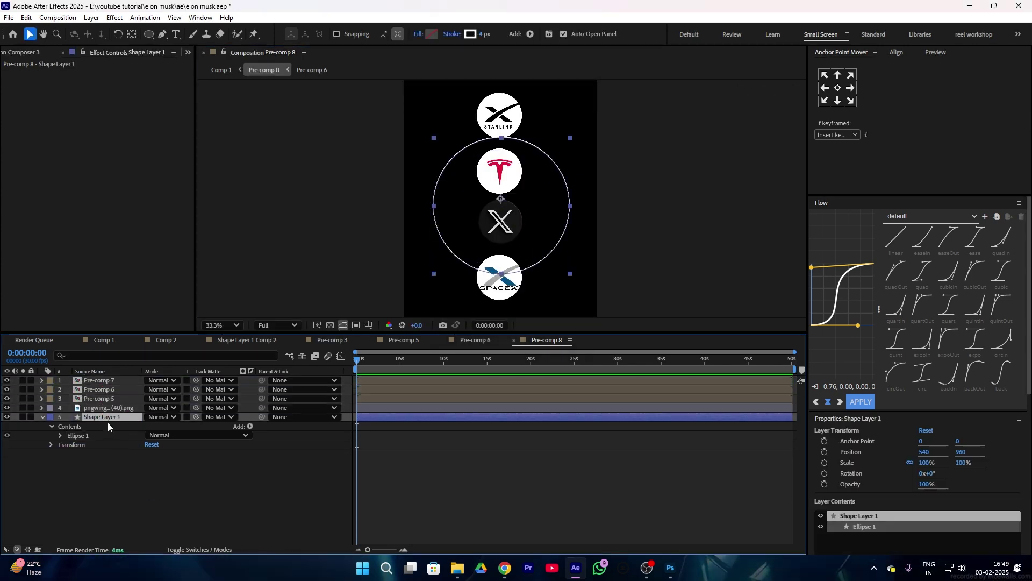
Scale the SpaceX logo to 86% and move it to the left edge of the ring.
{"action": "left_click", "coordinate": [105, 380]}
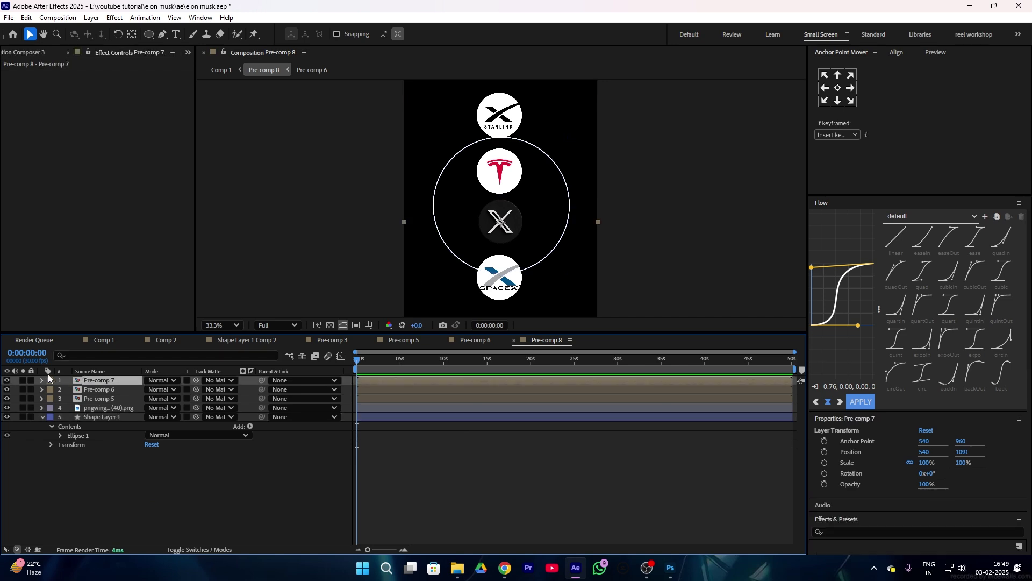
{"action": "left_click_drag", "start_coordinate": [932, 466], "coordinate": [925, 464]}
{"action": "left_click_drag", "start_coordinate": [493, 279], "coordinate": [430, 240]}
Scale down the Starlink logo and place it on the upper-left part of the ring.
{"action": "left_click", "coordinate": [95, 390]}
{"action": "left_click_drag", "start_coordinate": [962, 452], "coordinate": [876, 429]}
{"action": "left_click_drag", "start_coordinate": [536, 113], "coordinate": [482, 191]}
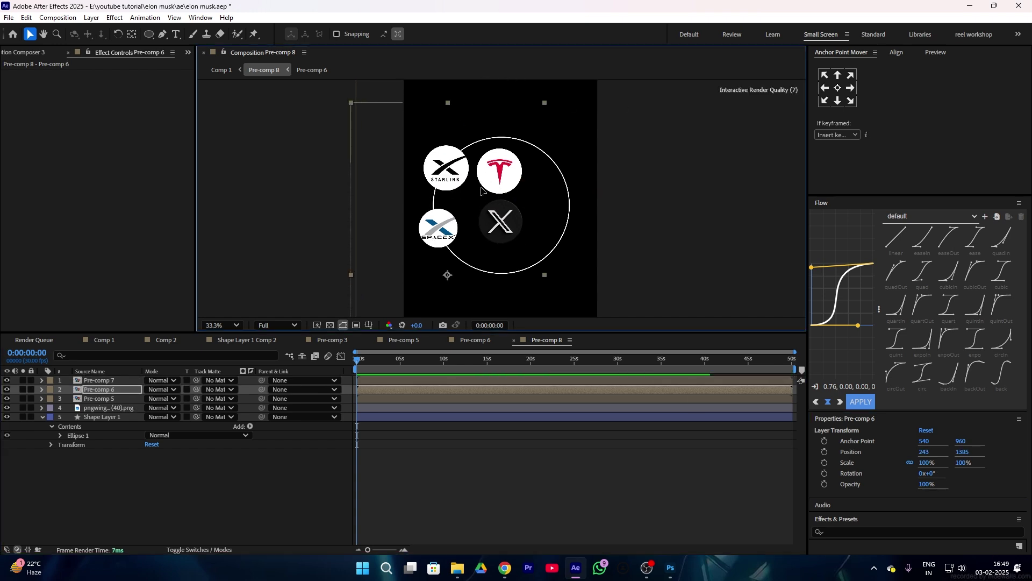
{"action": "left_click", "coordinate": [104, 340]}
{"action": "double_click", "coordinate": [108, 383]}
{"action": "left_click_drag", "start_coordinate": [927, 462], "coordinate": [912, 462]}
{"action": "left_click_drag", "start_coordinate": [444, 183], "coordinate": [441, 183]}
Scale down the Tesla logo and place it at the top of the ring.
{"action": "left_click", "coordinate": [108, 399]}
{"action": "left_click_drag", "start_coordinate": [920, 460], "coordinate": [904, 459]}
{"action": "left_click_drag", "start_coordinate": [534, 208], "coordinate": [517, 160]}
{"action": "left_click_drag", "start_coordinate": [438, 235], "coordinate": [456, 231]}
Scale the X logo to 20% and place it on the upper-right part of the ring.
{"action": "left_click", "coordinate": [106, 408]}
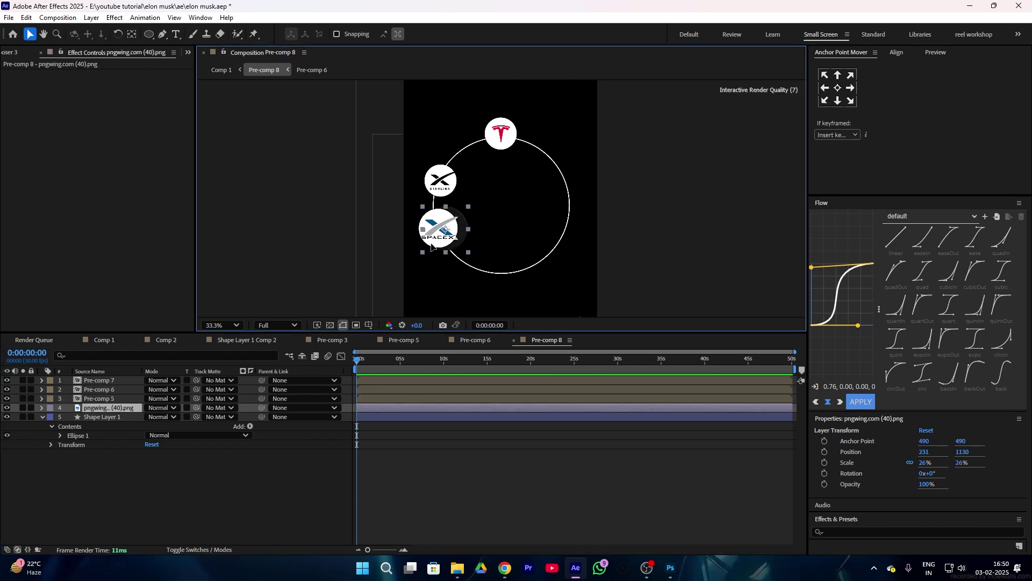
{"action": "left_click", "coordinate": [926, 463]}
{"action": "type", "text": "20"}
{"action": "left_click", "coordinate": [591, 430]}
{"action": "left_click", "coordinate": [112, 409]}
{"action": "left_click_drag", "start_coordinate": [438, 230], "coordinate": [552, 164]}
Move the SpaceX logo to the right side of the ring, scale it down, and nudge the Starlink logo up slightly.
{"action": "left_click_drag", "start_coordinate": [439, 228], "coordinate": [564, 211]}
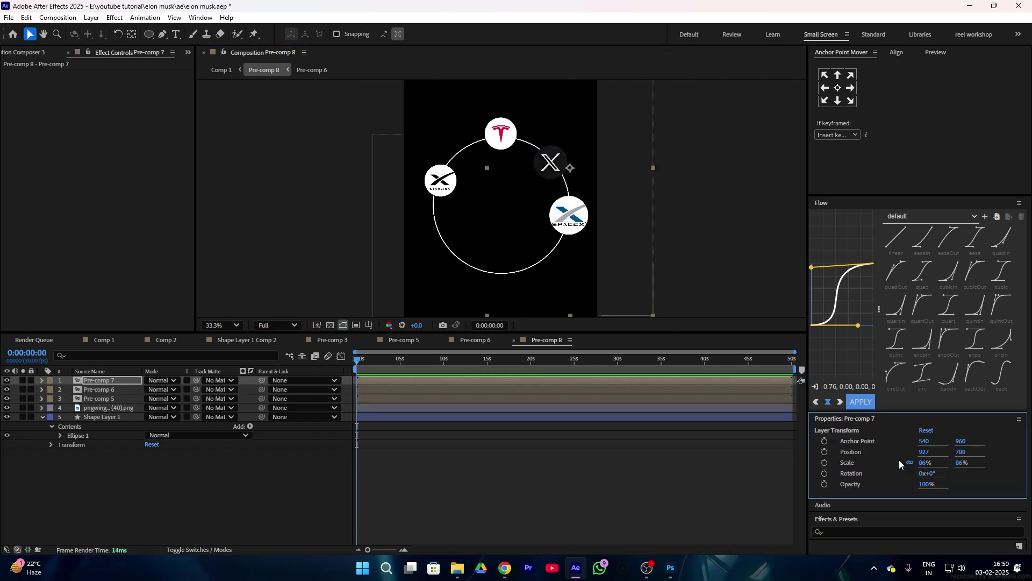
{"action": "left_click_drag", "start_coordinate": [426, 189], "coordinate": [434, 174]}
{"action": "left_click", "coordinate": [99, 380]}
{"action": "left_click_drag", "start_coordinate": [926, 462], "coordinate": [922, 461]}
{"action": "left_click_drag", "start_coordinate": [565, 206], "coordinate": [565, 214]}
{"action": "left_click_drag", "start_coordinate": [442, 174], "coordinate": [442, 170]}
Fine-tune the SpaceX logo's position on the right side of the ring.
{"action": "left_click", "coordinate": [161, 483]}
{"action": "left_click", "coordinate": [100, 389]}
{"action": "left_click_drag", "start_coordinate": [557, 171], "coordinate": [566, 173]}
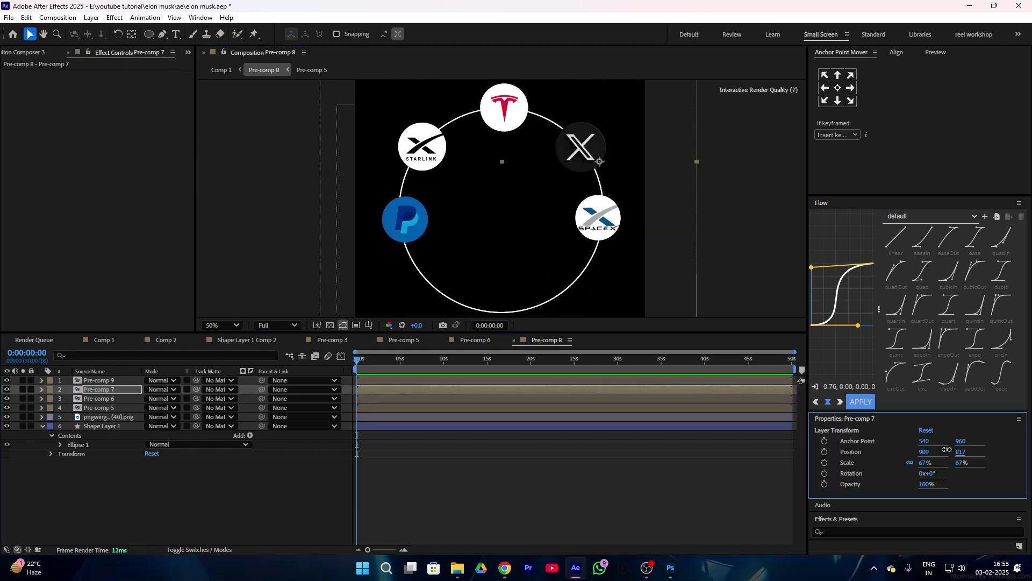
{"action": "left_click_drag", "start_coordinate": [963, 451], "coordinate": [953, 452]}
{"action": "left_click", "coordinate": [631, 492]}
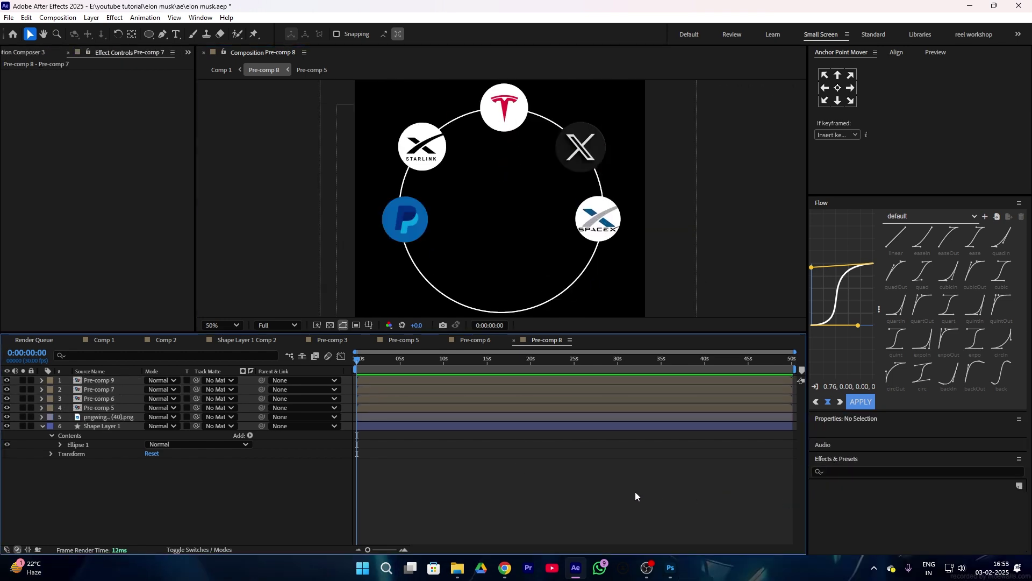
Scale the logos down to more even sizes, with SpaceX at 55%, Tesla at 60% and PayPal at 41%.
{"action": "left_click", "coordinate": [92, 417]}
{"action": "left_click", "coordinate": [100, 389]}
{"action": "left_click_drag", "start_coordinate": [924, 462], "coordinate": [922, 462]}
{"action": "left_click", "coordinate": [100, 398]}
{"action": "left_click", "coordinate": [103, 409]}
{"action": "left_click", "coordinate": [100, 380]}
{"action": "left_click", "coordinate": [510, 118]}
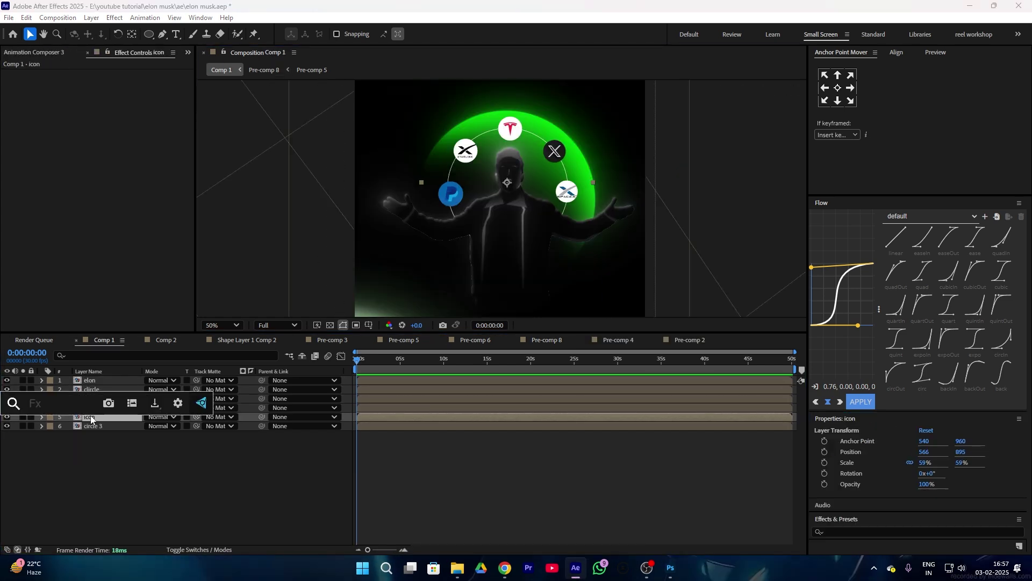
Apply Deep Glow with low exposure to the icon layer, and fade the ring inside its composition to about 44% opacity.
{"action": "type", "text": "d"}
{"action": "left_click", "coordinate": [75, 433]}
{"action": "left_click_drag", "start_coordinate": [115, 102], "coordinate": [43, 101]}
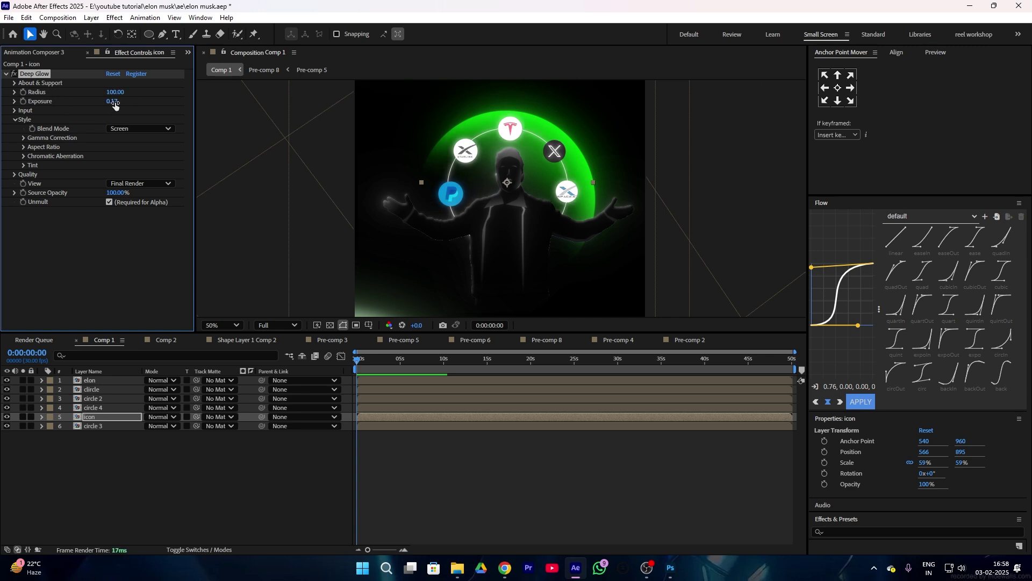
{"action": "left_click", "coordinate": [145, 489]}
{"action": "double_click", "coordinate": [94, 417]}
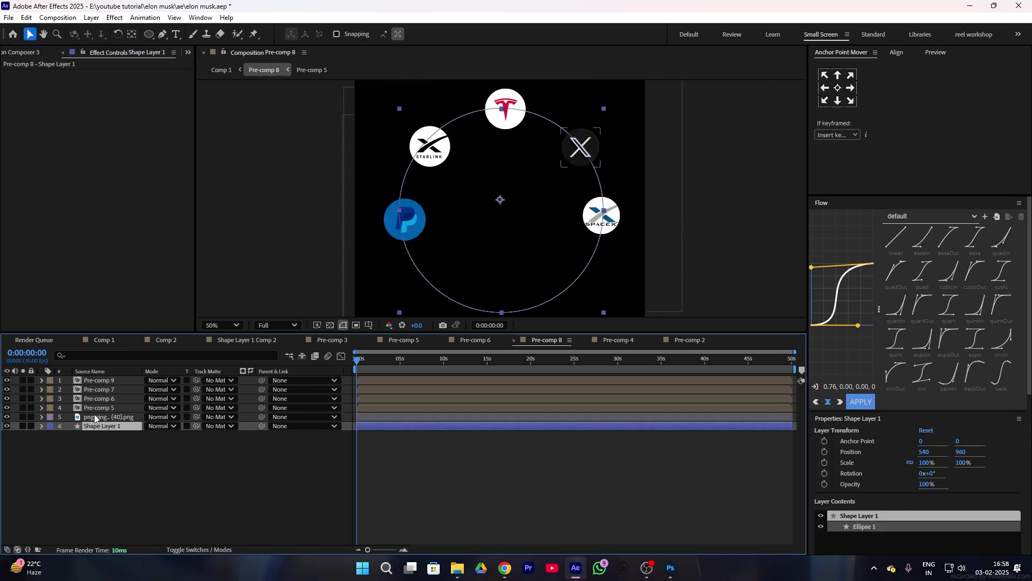
{"action": "left_click_drag", "start_coordinate": [925, 485], "coordinate": [891, 485]}
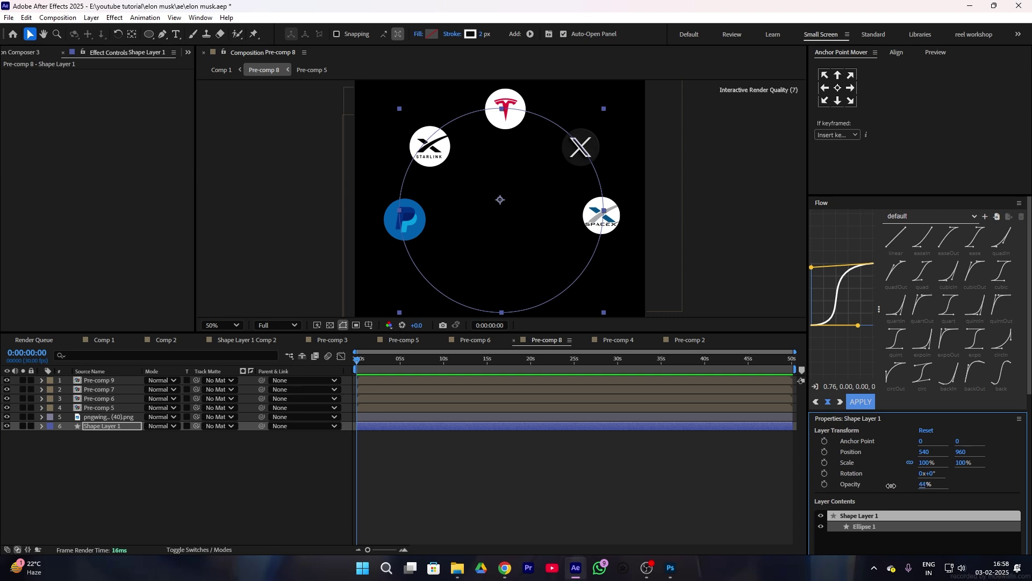
Rename the PayPal logo layer as paypal and the SpaceX logo layer as spacex.
{"action": "right_click", "coordinate": [110, 380]}
{"action": "left_click", "coordinate": [153, 353]}
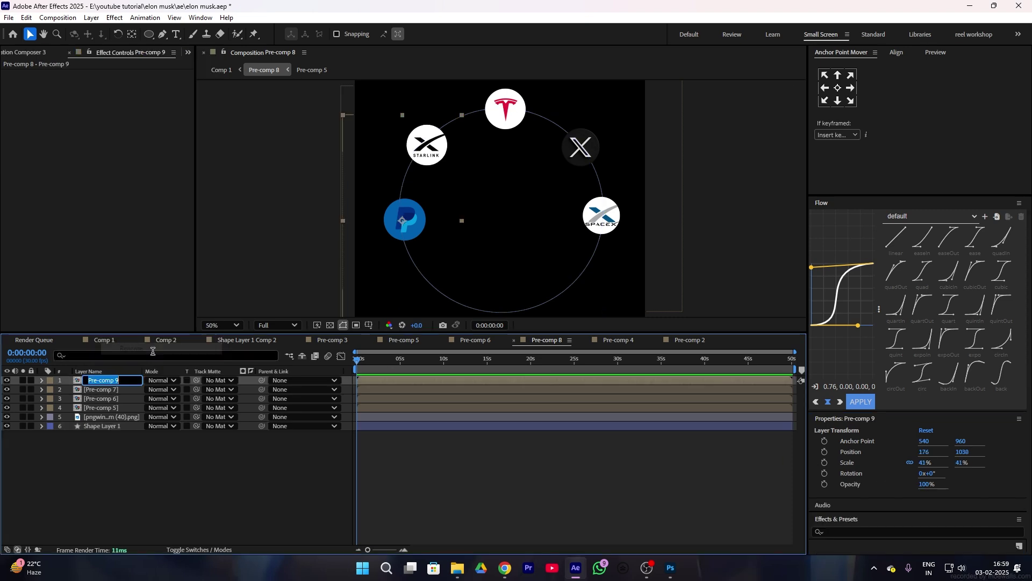
{"action": "type", "text": "paypal"}
{"action": "left_click", "coordinate": [101, 390]}
{"action": "right_click", "coordinate": [84, 390]}
{"action": "left_click", "coordinate": [109, 363]}
{"action": "type", "text": "spacex"}
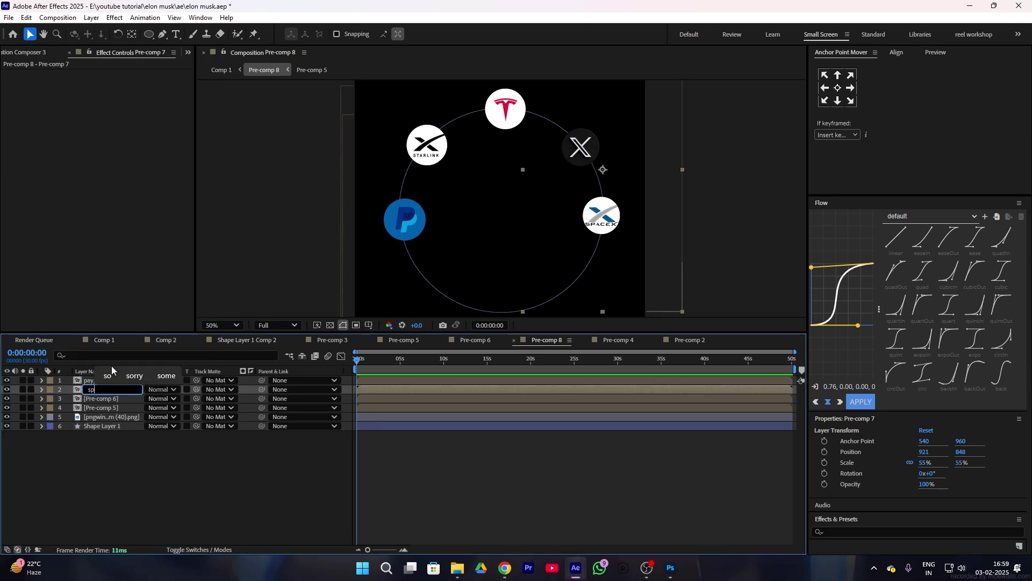
Rename the Starlink logo layer as slink and the Tesla logo layer as tesla.
{"action": "right_click", "coordinate": [97, 399]}
{"action": "left_click", "coordinate": [119, 372]}
{"action": "right_click", "coordinate": [81, 400]}
{"action": "left_click", "coordinate": [111, 370]}
{"action": "type", "text": "slink"}
{"action": "right_click", "coordinate": [88, 409]}
{"action": "left_click", "coordinate": [112, 378]}
{"action": "left_click", "coordinate": [79, 407]}
{"action": "right_click", "coordinate": [93, 409]}
{"action": "left_click", "coordinate": [123, 375]}
{"action": "type", "text": "tesla"}
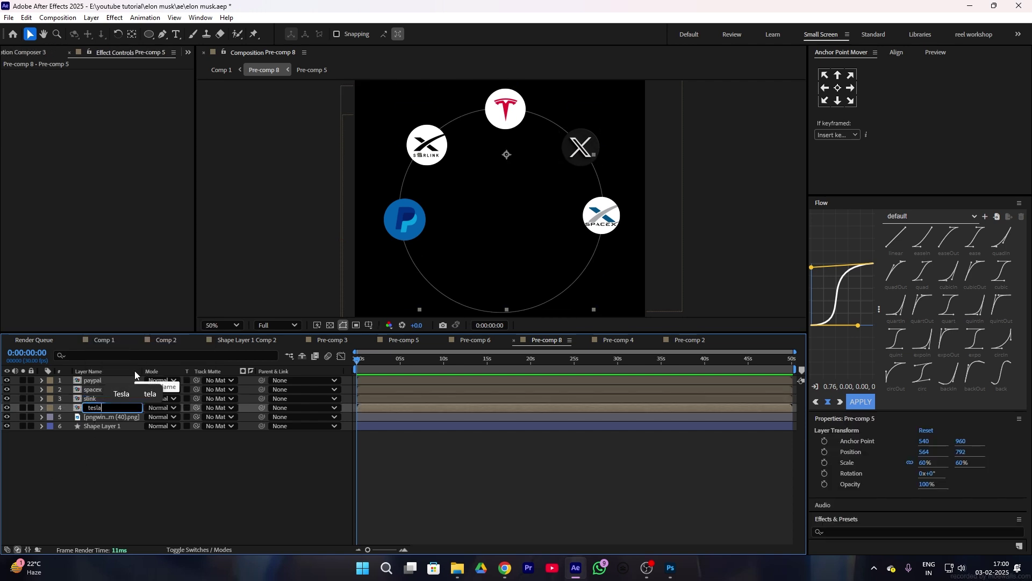
{"action": "key", "text": "Return"}
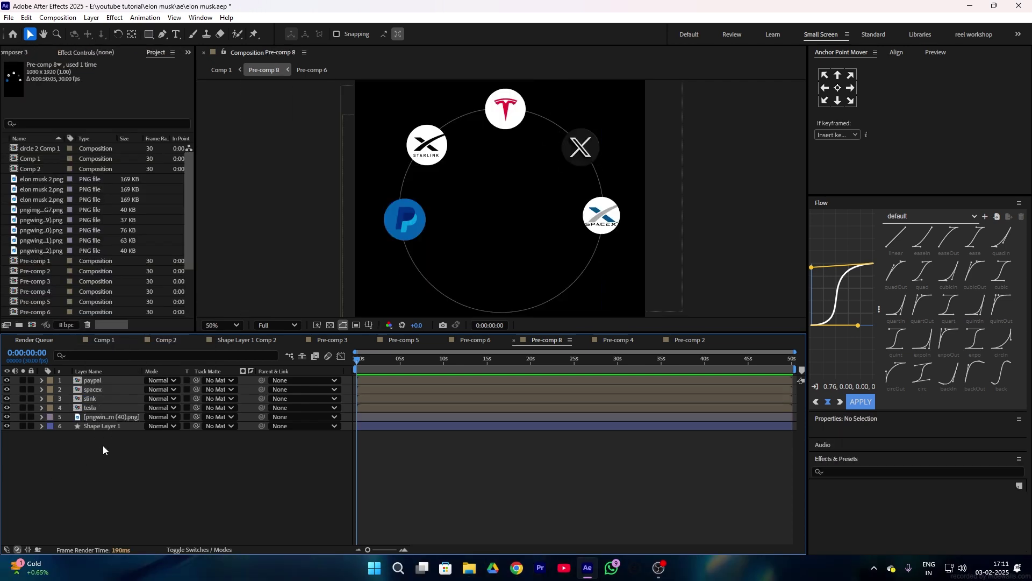
Create a null object and parent all the logo layers and the ring to it.
{"action": "right_click", "coordinate": [103, 445]}
{"action": "mouse_move", "coordinate": [221, 313]}
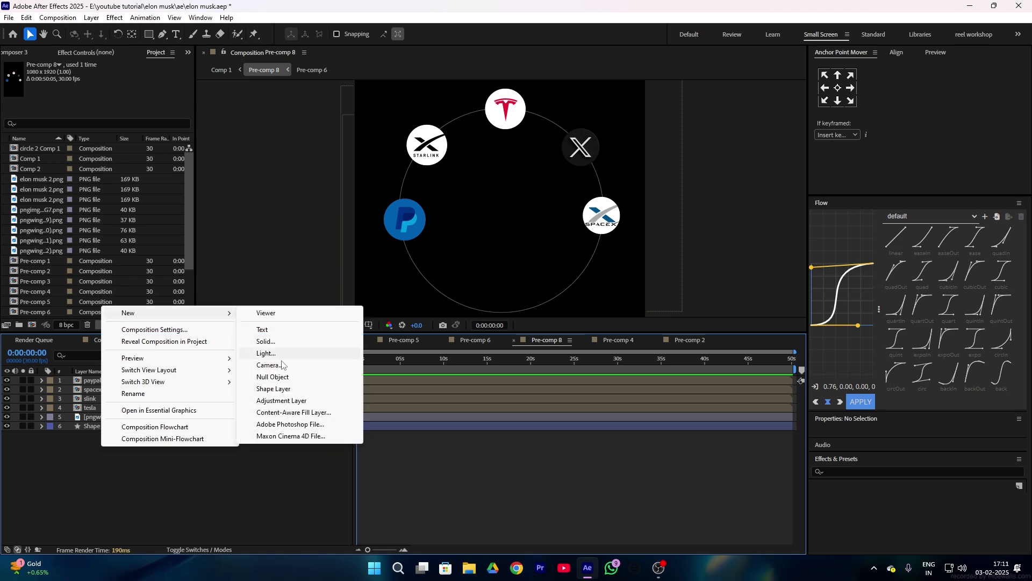
{"action": "left_click", "coordinate": [275, 377]}
{"action": "left_click_drag", "start_coordinate": [79, 448], "coordinate": [97, 387]}
{"action": "left_click_drag", "start_coordinate": [262, 390], "coordinate": [96, 380]}
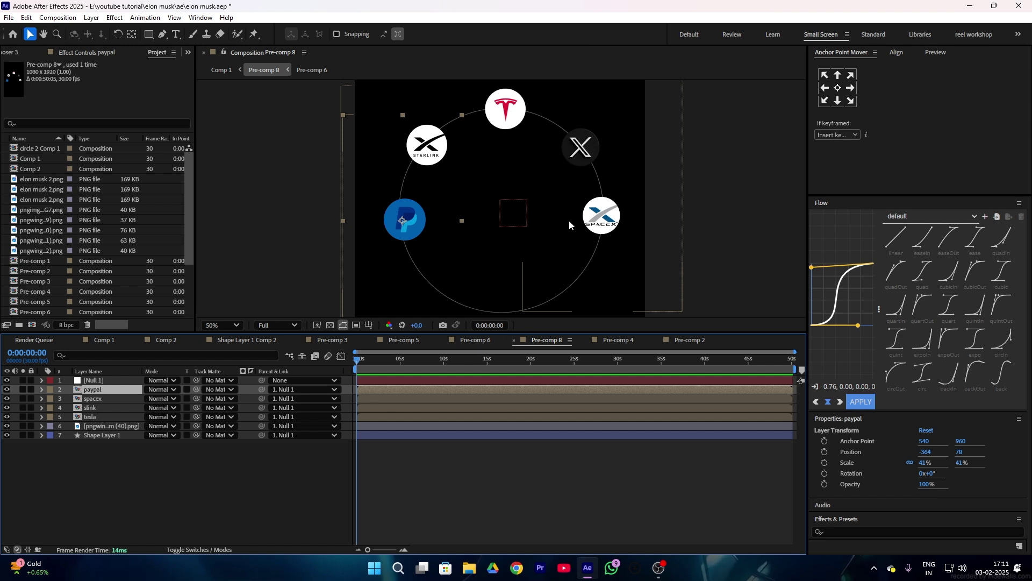
Keyframe the paypal layer's position and rotation so it travels from the ring's centre at -8, 44 and 356° to its place on the ring.
{"action": "left_click", "coordinate": [825, 473]}
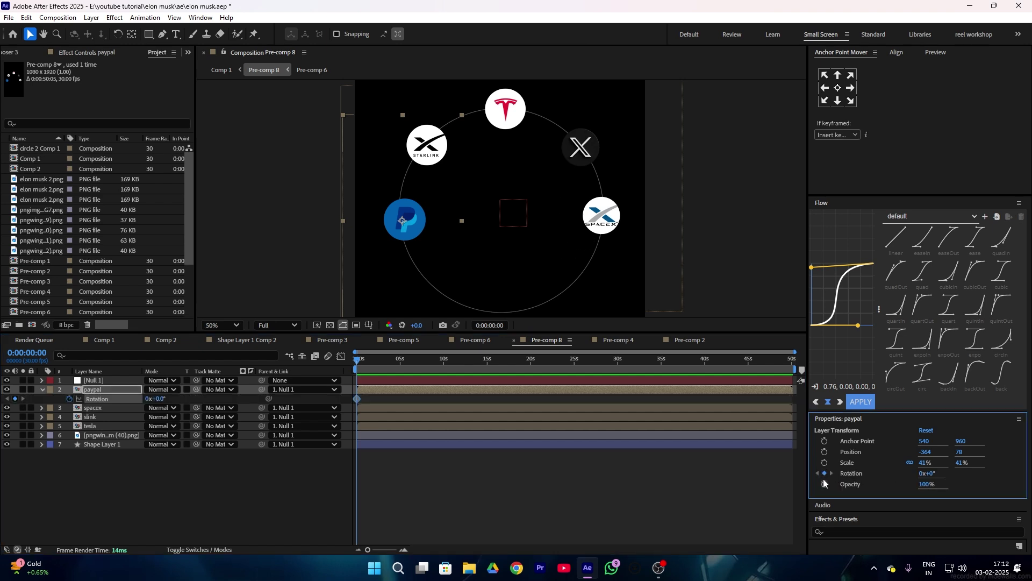
{"action": "left_click", "coordinate": [824, 453]}
{"action": "left_click_drag", "start_coordinate": [376, 399], "coordinate": [411, 406]}
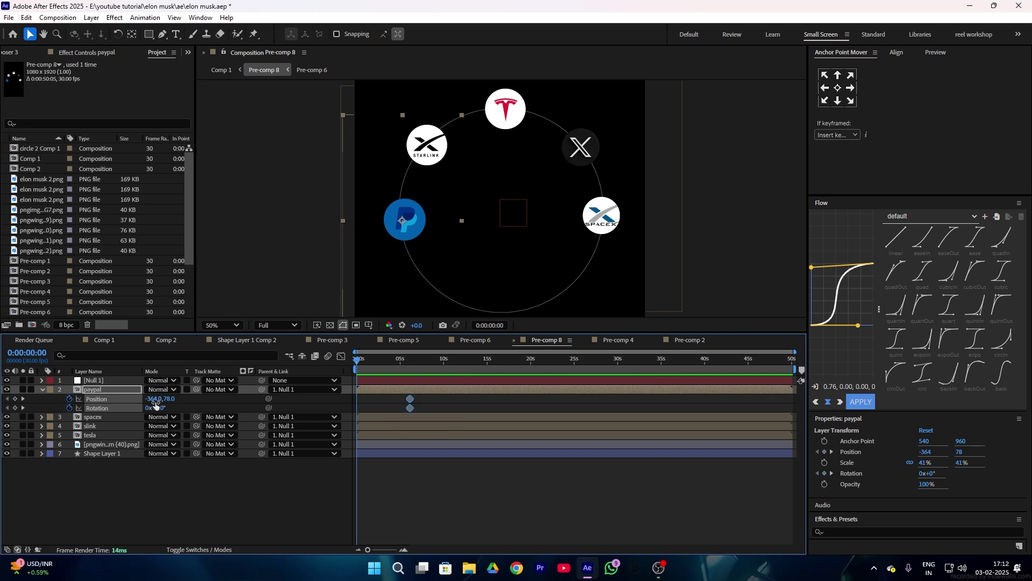
{"action": "left_click_drag", "start_coordinate": [159, 411], "coordinate": [337, 394]}
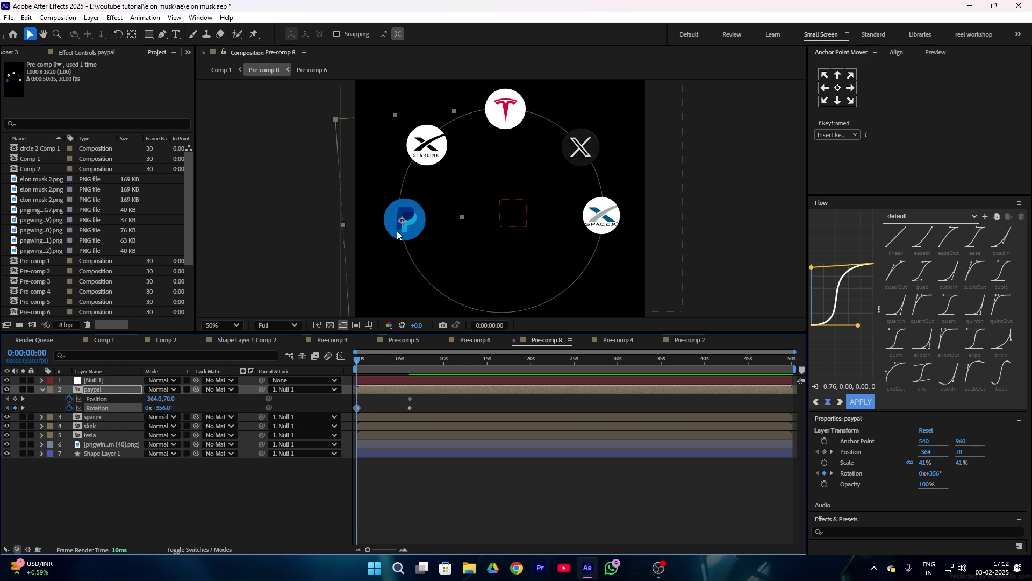
{"action": "left_click_drag", "start_coordinate": [408, 230], "coordinate": [504, 221]}
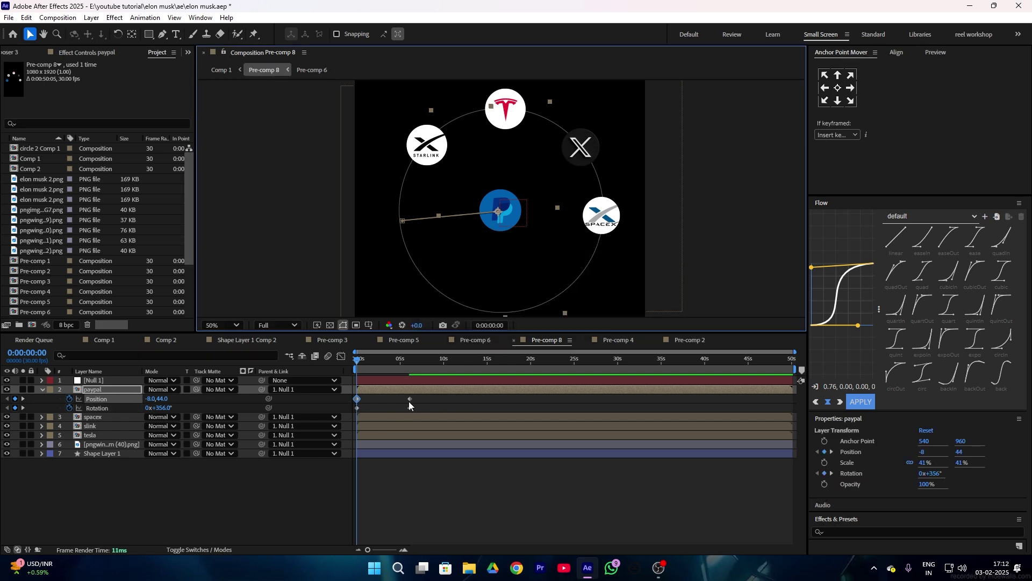
{"action": "left_click_drag", "start_coordinate": [424, 400], "coordinate": [338, 418]}
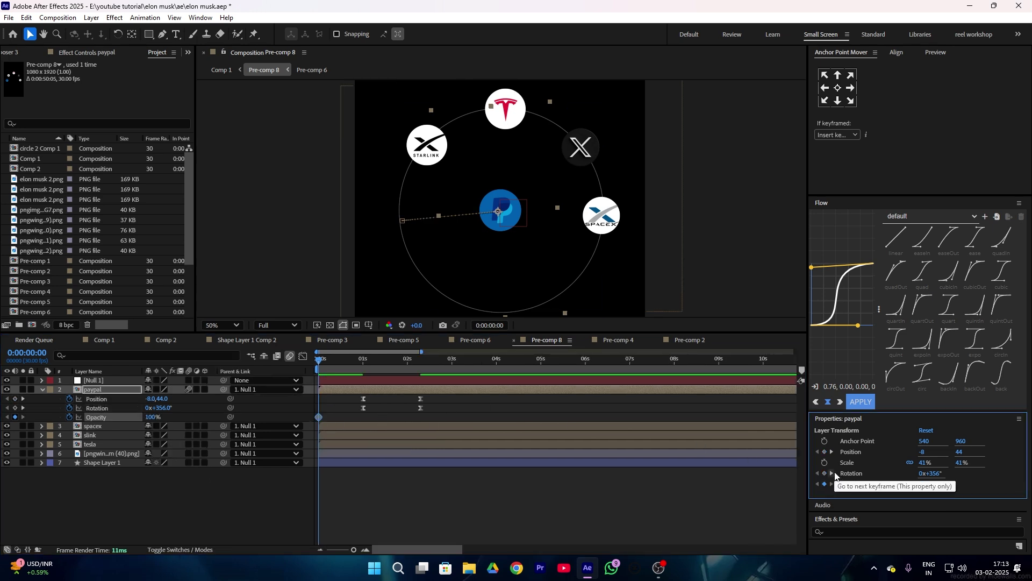
Keyframe the paypal layer's opacity from 0% at the start to 100% just before one second, and preview the animation.
{"action": "left_click_drag", "start_coordinate": [317, 421], "coordinate": [351, 421]}
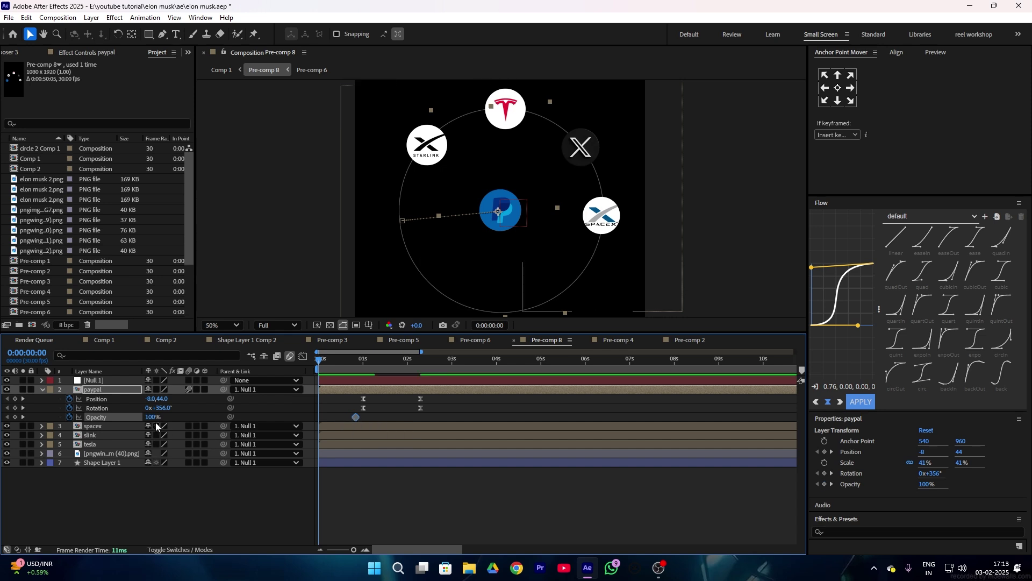
{"action": "left_click_drag", "start_coordinate": [152, 422], "coordinate": [112, 419]}
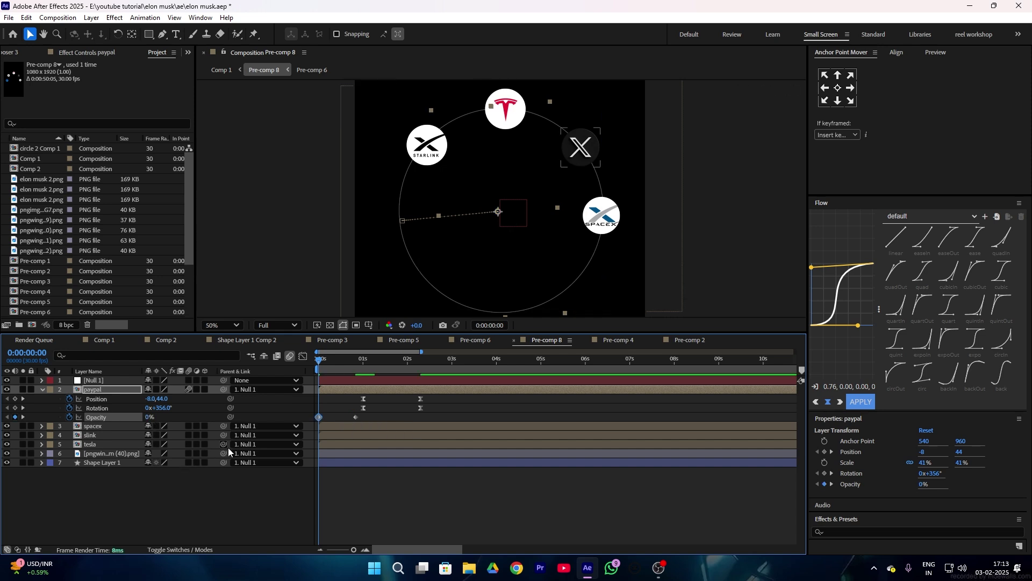
{"action": "key", "text": "space"}
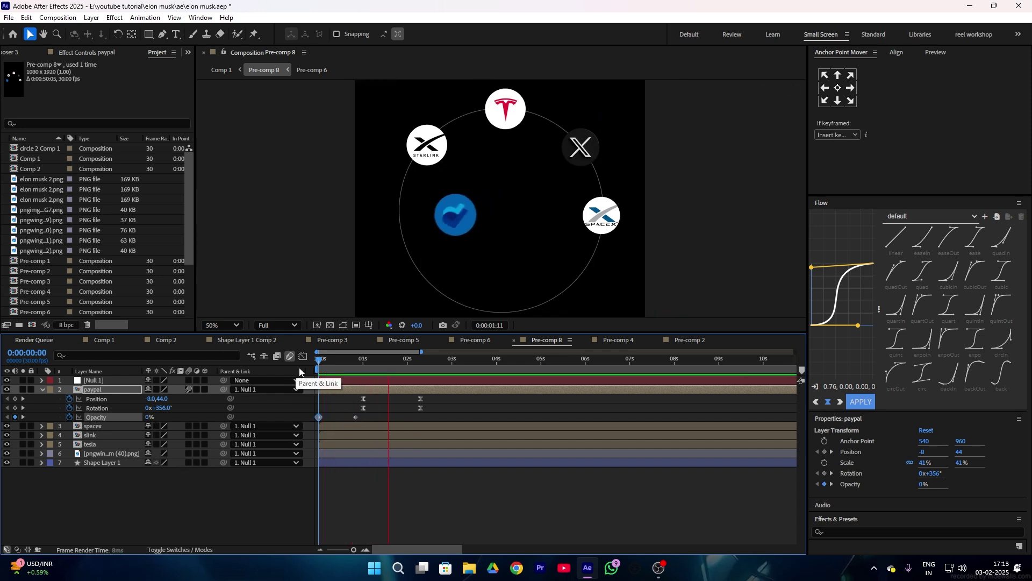
Open the paypal composition and pre-compose its logo image and circle layers together.
{"action": "double_click", "coordinate": [95, 390]}
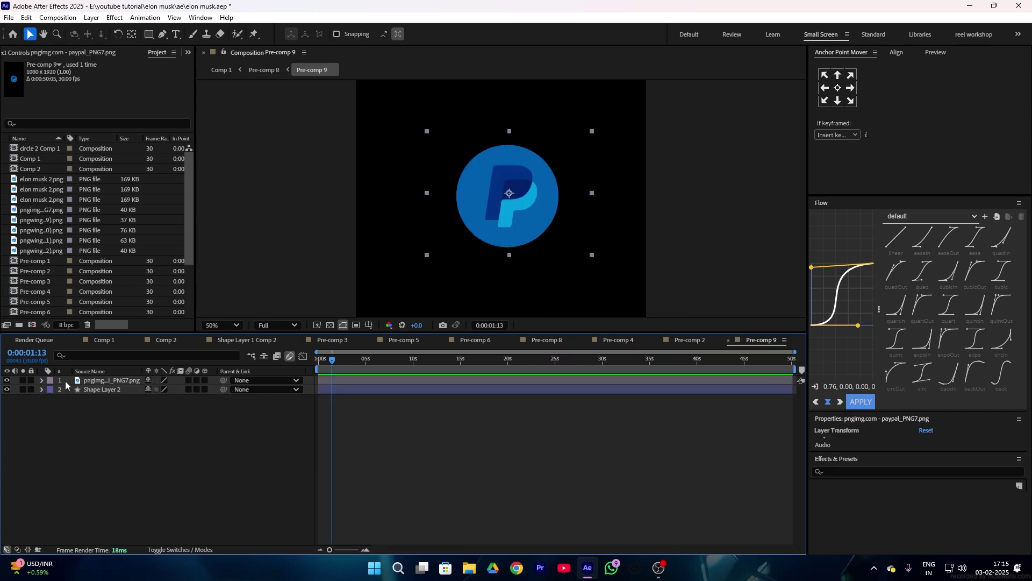
{"action": "key", "text": "ctrl+a"}
{"action": "key", "text": "p"}
{"action": "right_click", "coordinate": [98, 393]}
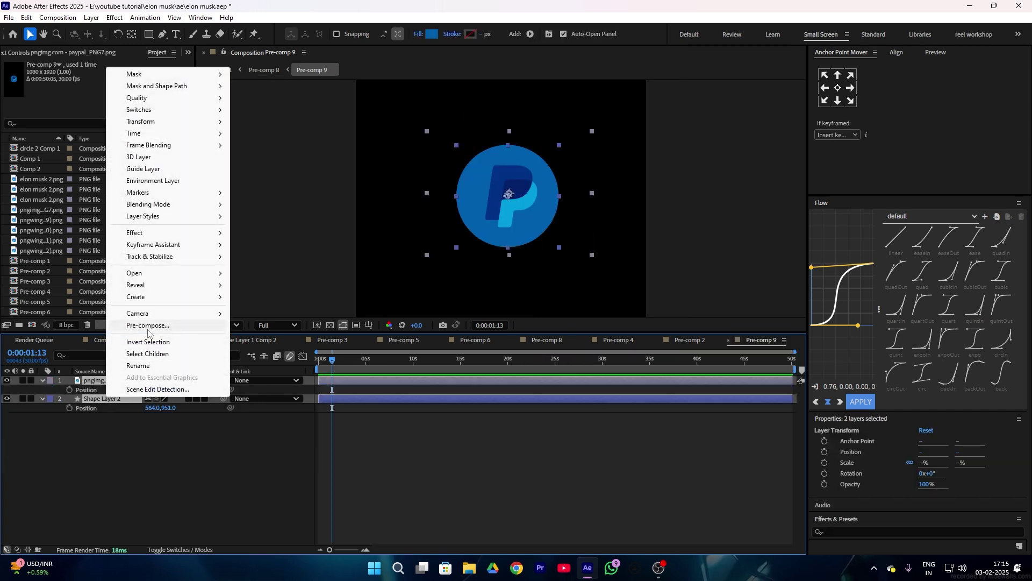
{"action": "left_click", "coordinate": [172, 325]}
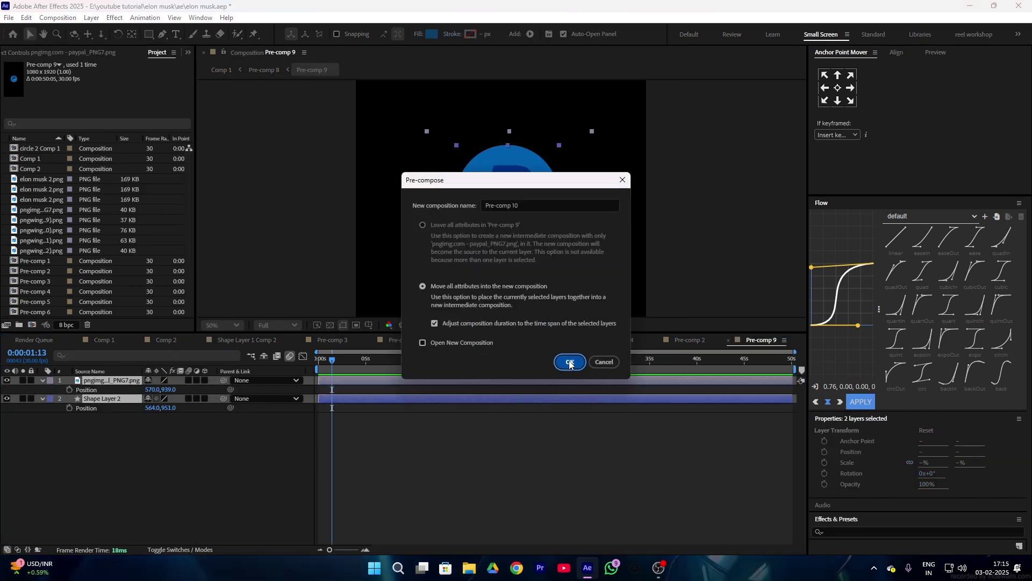
{"action": "left_click", "coordinate": [570, 362]}
Add a wiggle(1,100) expression to the pre-composed PayPal layer's position and reduce its amplitude.
{"action": "key", "text": "p"}
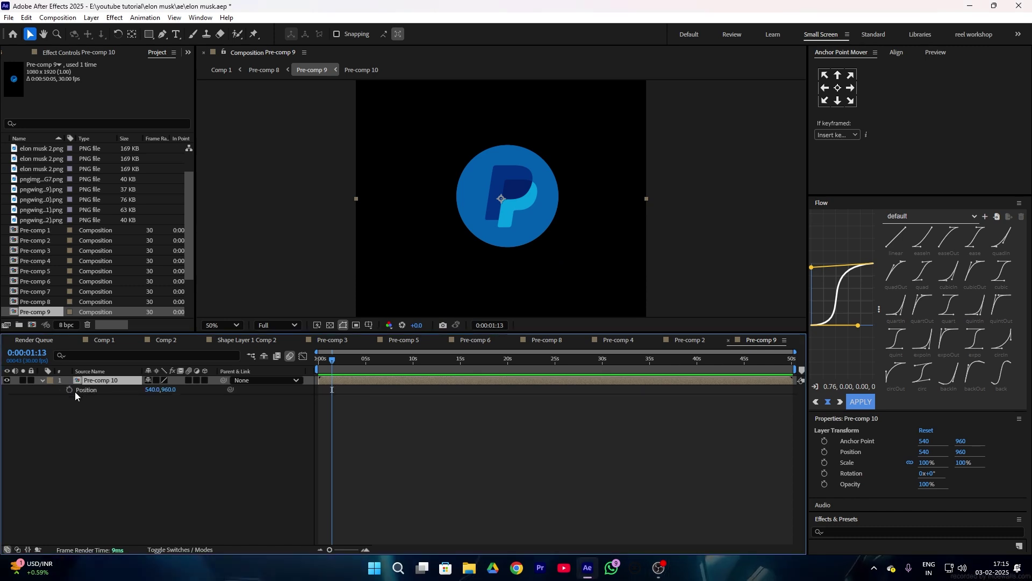
{"action": "left_click", "coordinate": [69, 390], "text": "alt"}
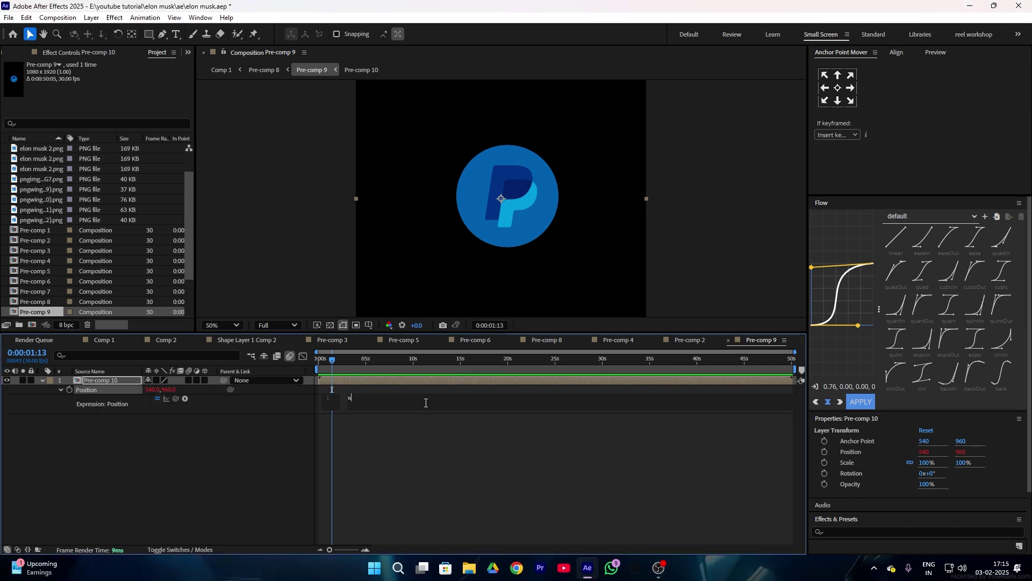
{"action": "type", "text": "wiggle(1,100"}
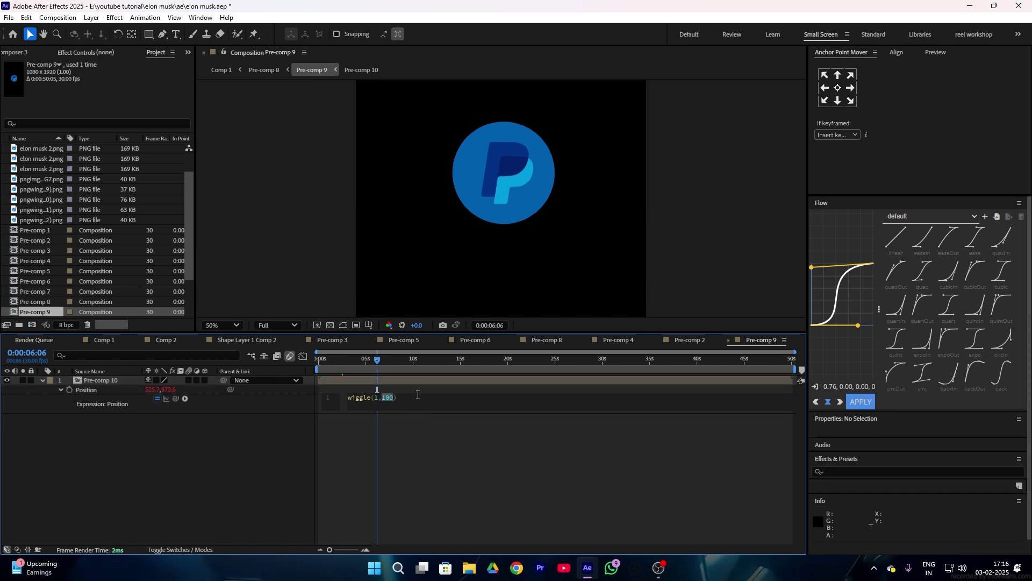
{"action": "type", "text": "0"}
{"action": "left_click", "coordinate": [397, 477]}
{"action": "key", "text": "space"}
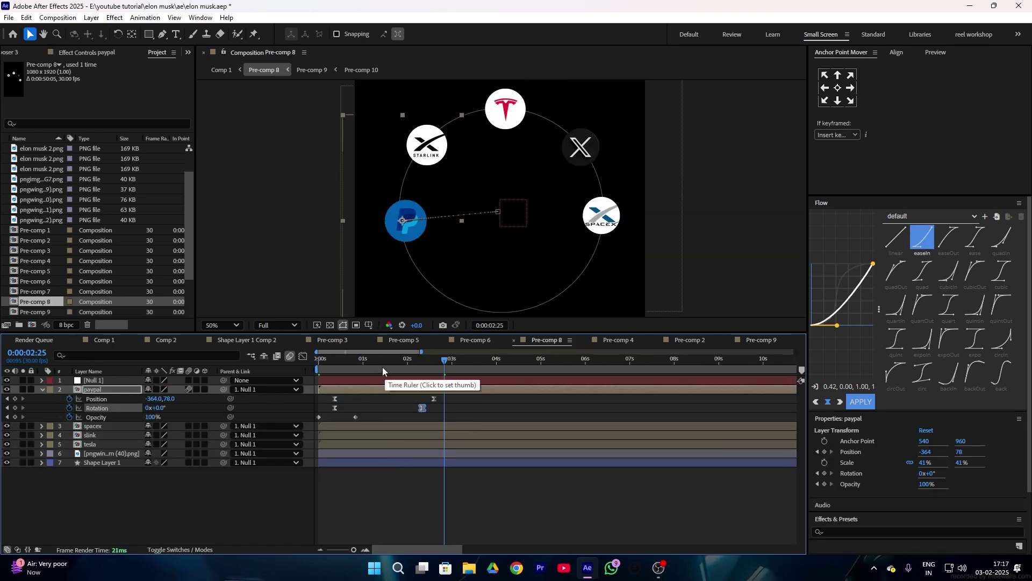
Delete the paypal layer's last rotation keyframe and preview the animation from the start.
{"action": "left_click_drag", "start_coordinate": [383, 370], "coordinate": [470, 387]}
{"action": "key", "text": "Delete"}
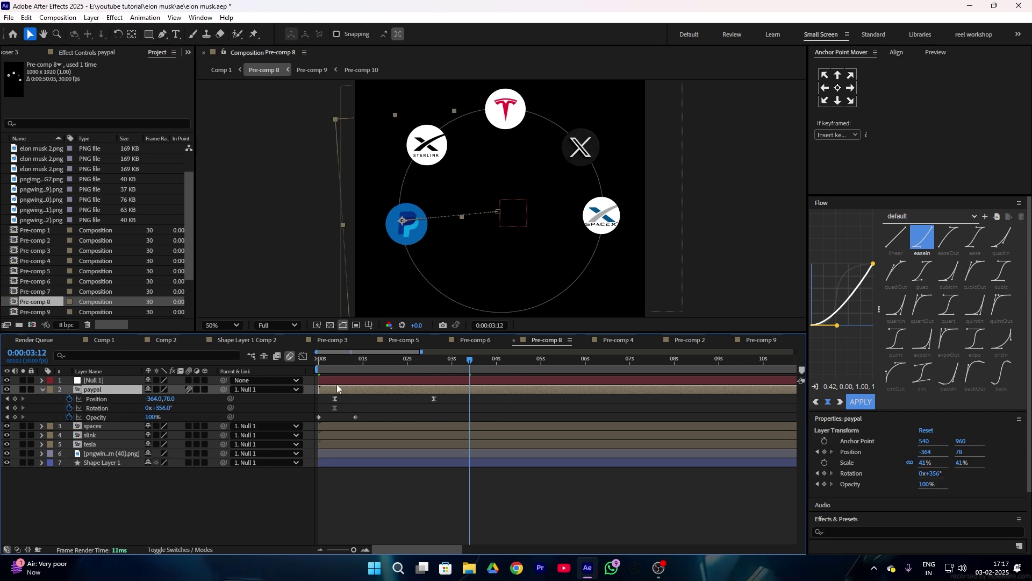
{"action": "left_click_drag", "start_coordinate": [365, 368], "coordinate": [293, 380]}
{"action": "key", "text": "space"}
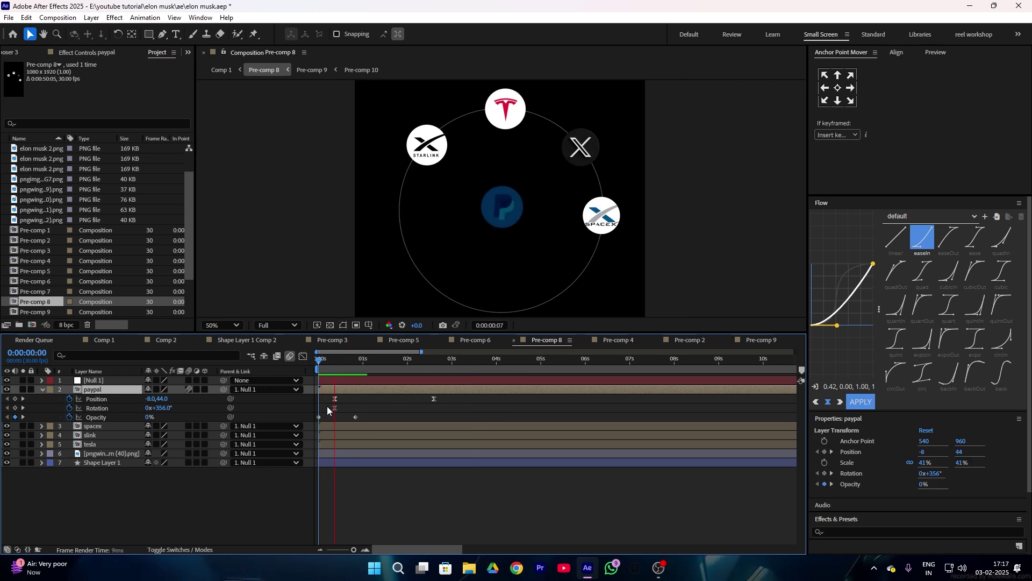
Replay the ring composition's animation from the start to check the PayPal logo's movement.
{"action": "key", "text": "space"}
{"action": "key", "text": "space"}
{"action": "key", "text": "space"}
{"action": "key", "text": "Home"}
{"action": "key", "text": "space"}
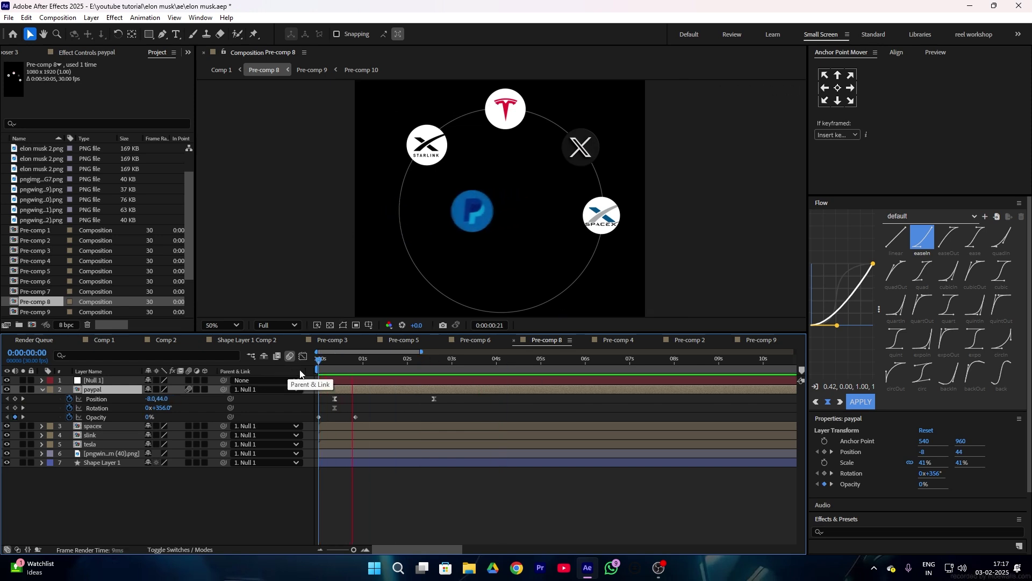
{"action": "key", "text": "space"}
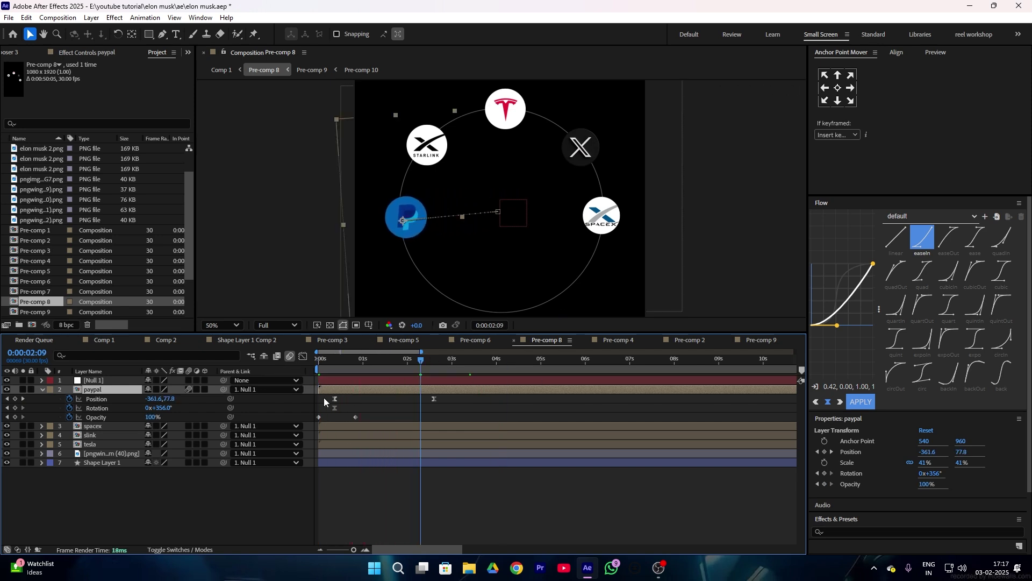
Add position and rotation keyframes to the slink layer at the Starlink logo's resting place and move them to 3 seconds.
{"action": "left_click", "coordinate": [333, 425]}
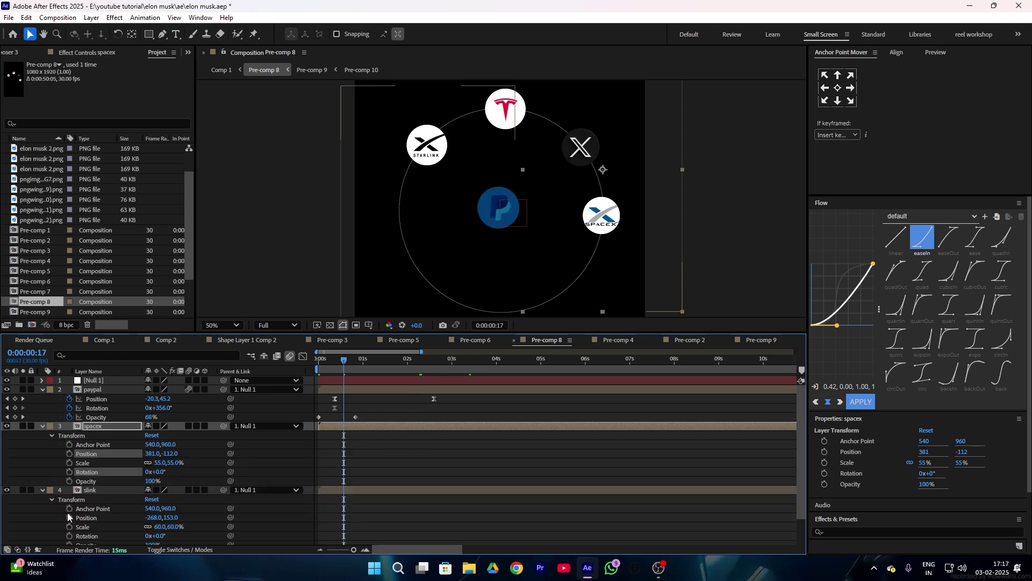
{"action": "left_click", "coordinate": [69, 518]}
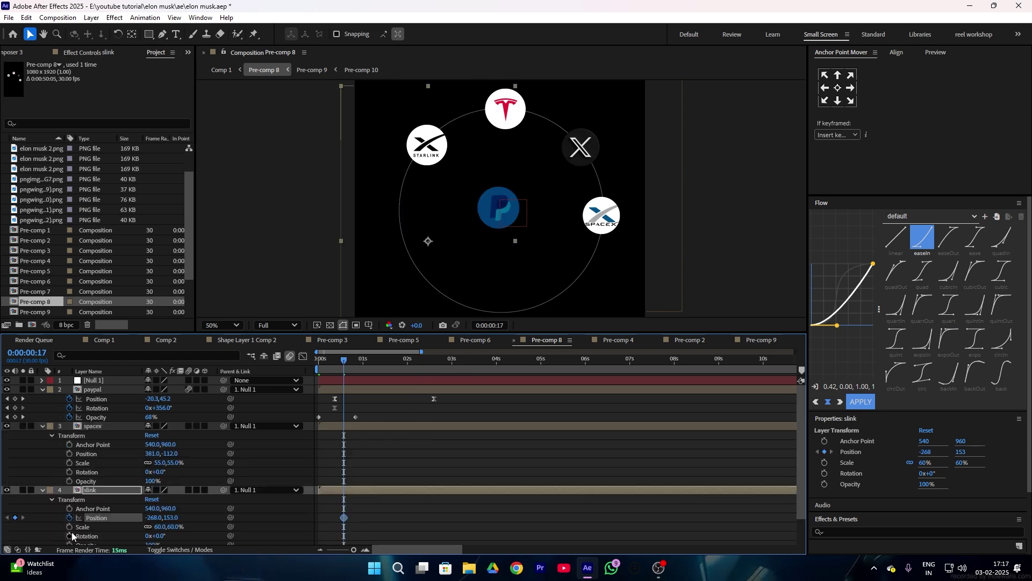
{"action": "left_click", "coordinate": [69, 536]}
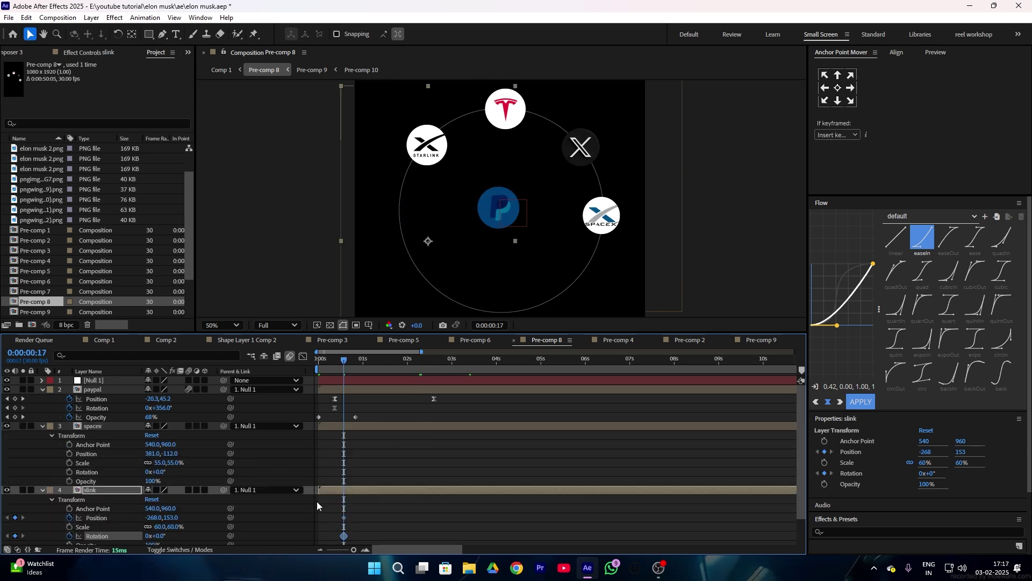
{"action": "left_click_drag", "start_coordinate": [328, 508], "coordinate": [360, 538]}
{"action": "left_click_drag", "start_coordinate": [454, 534], "coordinate": [445, 534]}
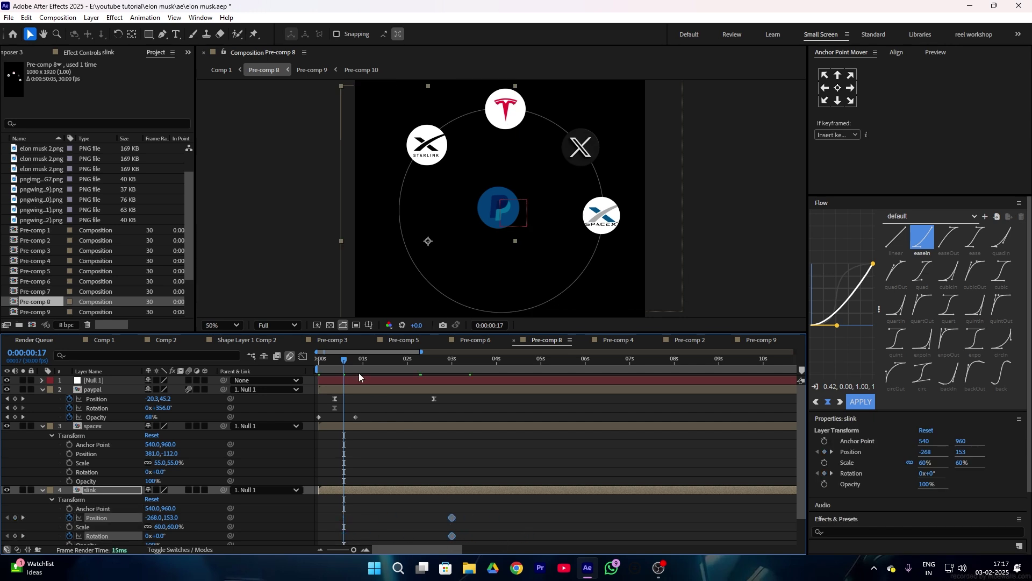
At 0:00:00:24, move the Starlink logo to the ring's centre and keyframe its opacity from 0% to 100% at about 1.1 seconds.
{"action": "left_click_drag", "start_coordinate": [341, 359], "coordinate": [354, 359]}
{"action": "left_click_drag", "start_coordinate": [423, 153], "coordinate": [504, 219]}
{"action": "scroll", "coordinate": [409, 450], "scroll_direction": "down", "scroll_amount": 2}
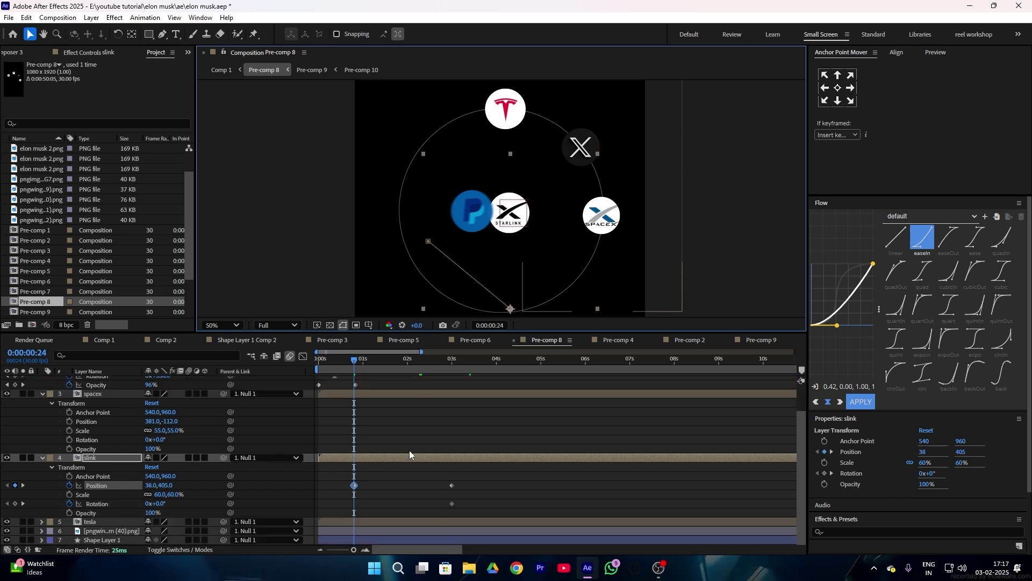
{"action": "left_click", "coordinate": [825, 484]}
{"action": "left_click_drag", "start_coordinate": [352, 516], "coordinate": [364, 516]}
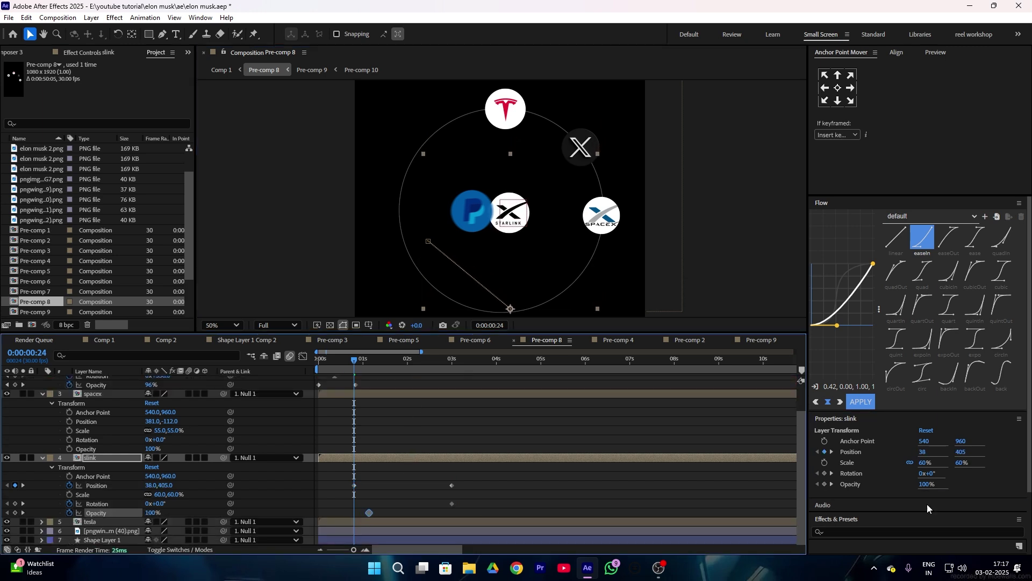
{"action": "left_click_drag", "start_coordinate": [926, 484], "coordinate": [860, 484]}
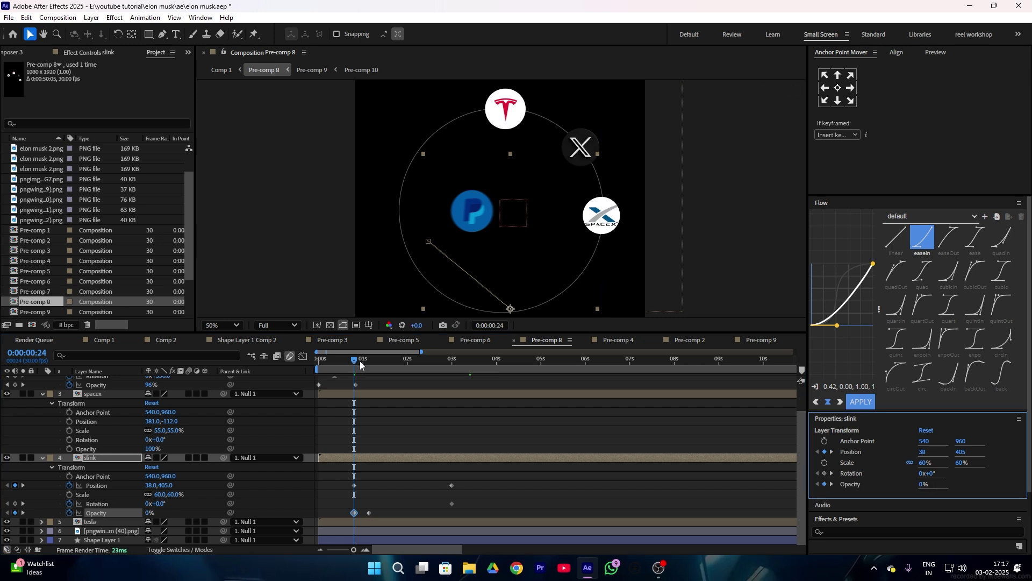
Ease the slink layer's keyframes, pull the end position's speed handle to 100% influence, and preview the animation.
{"action": "left_click_drag", "start_coordinate": [359, 363], "coordinate": [221, 379]}
{"action": "left_click_drag", "start_coordinate": [476, 475], "coordinate": [332, 515]}
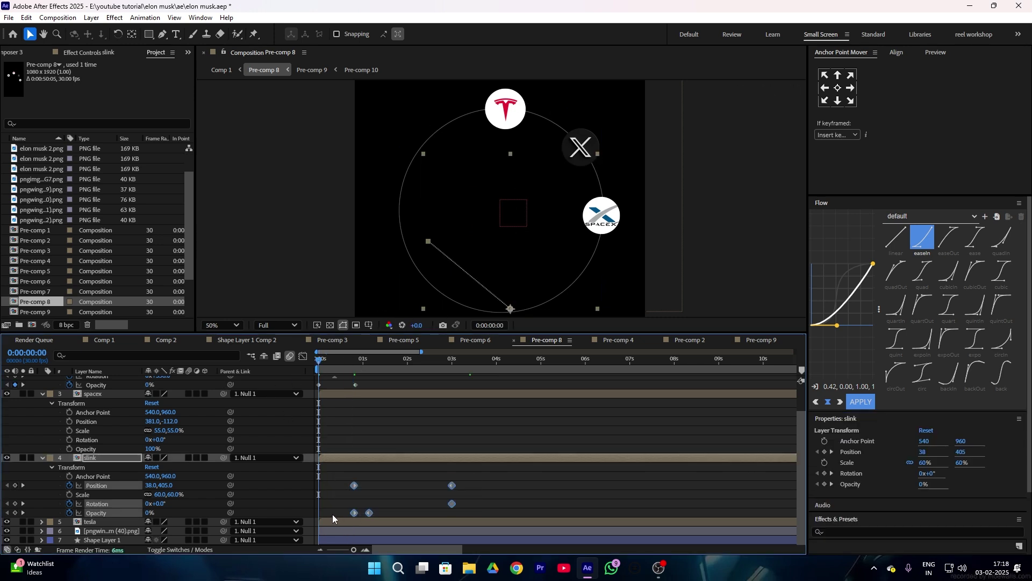
{"action": "left_click", "coordinate": [357, 360]}
{"action": "left_click", "coordinate": [303, 356]}
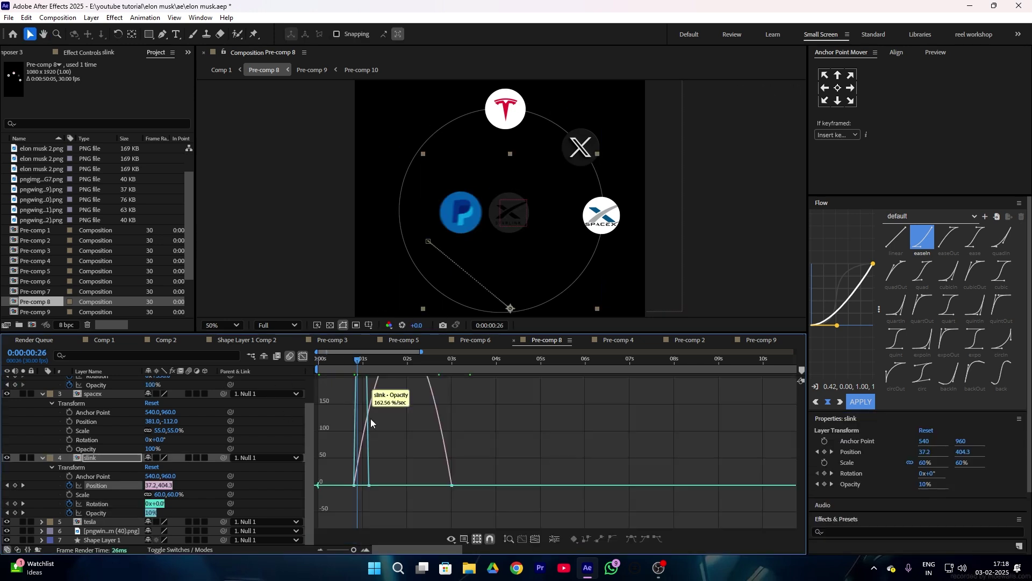
{"action": "left_click", "coordinate": [453, 487]}
{"action": "left_click_drag", "start_coordinate": [436, 485], "coordinate": [395, 487]}
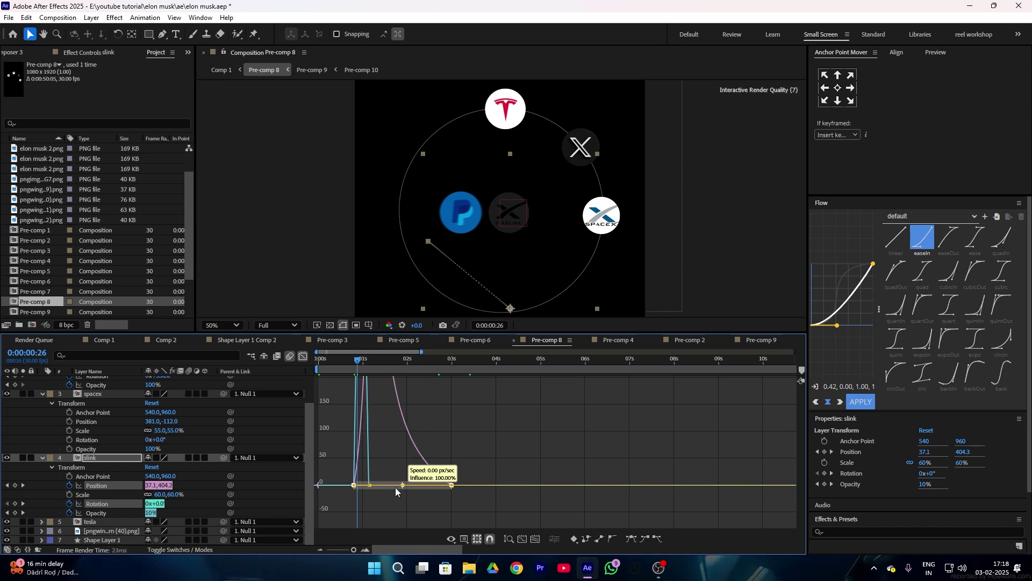
{"action": "left_click", "coordinate": [303, 356]}
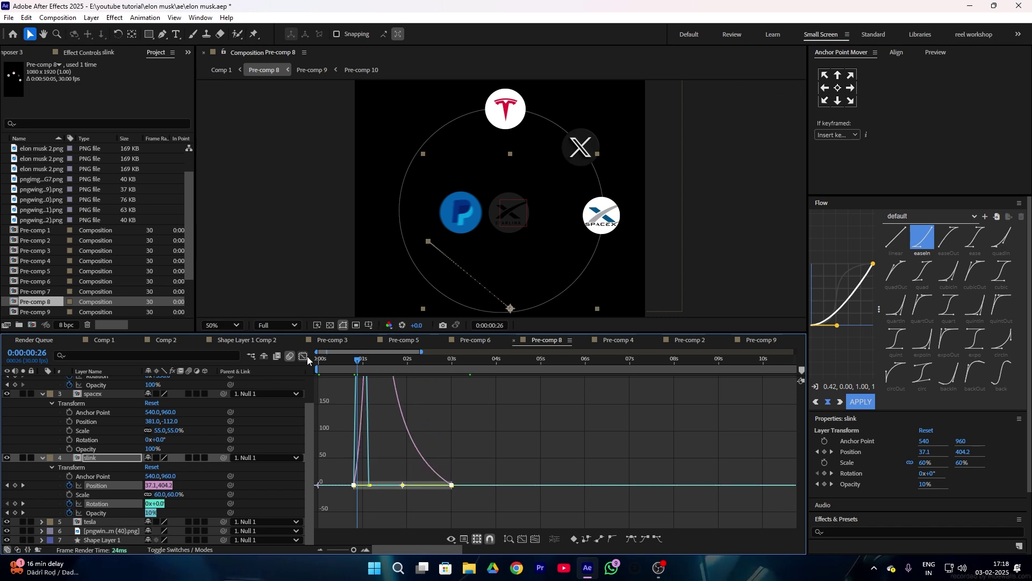
{"action": "left_click_drag", "start_coordinate": [347, 360], "coordinate": [294, 374]}
{"action": "key", "text": "space"}
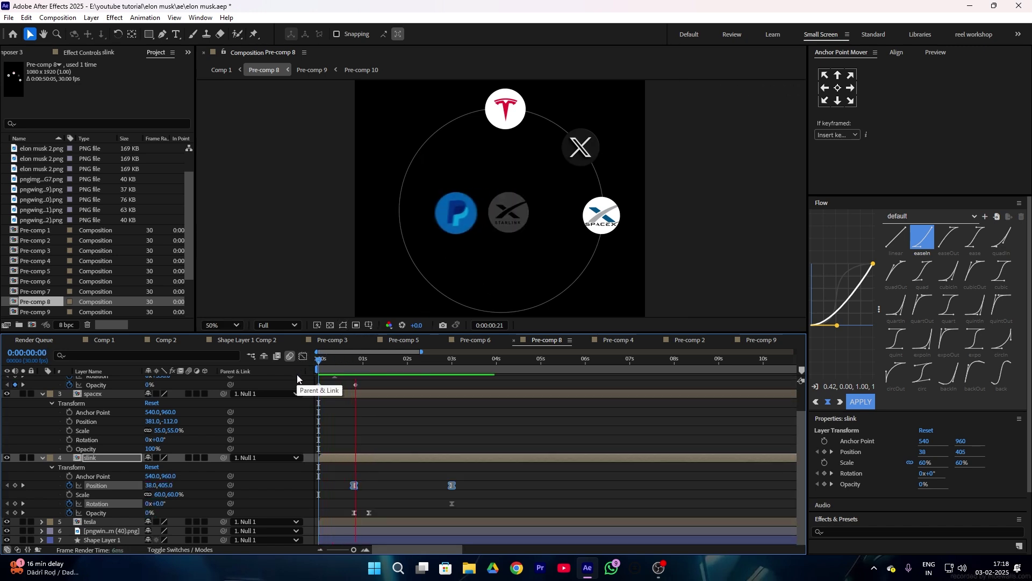
{"action": "key", "text": "space"}
Retime the slink layer's final position and rotation keyframes to about 2.9 seconds, previewing the motion.
{"action": "left_click_drag", "start_coordinate": [470, 479], "coordinate": [429, 507]}
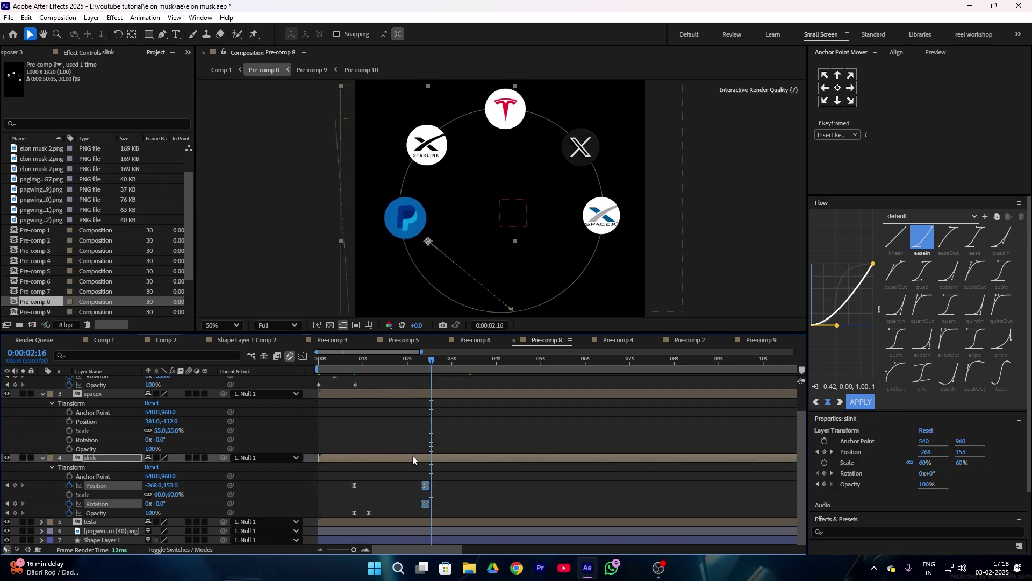
{"action": "left_click_drag", "start_coordinate": [349, 359], "coordinate": [308, 383]}
{"action": "key", "text": "space"}
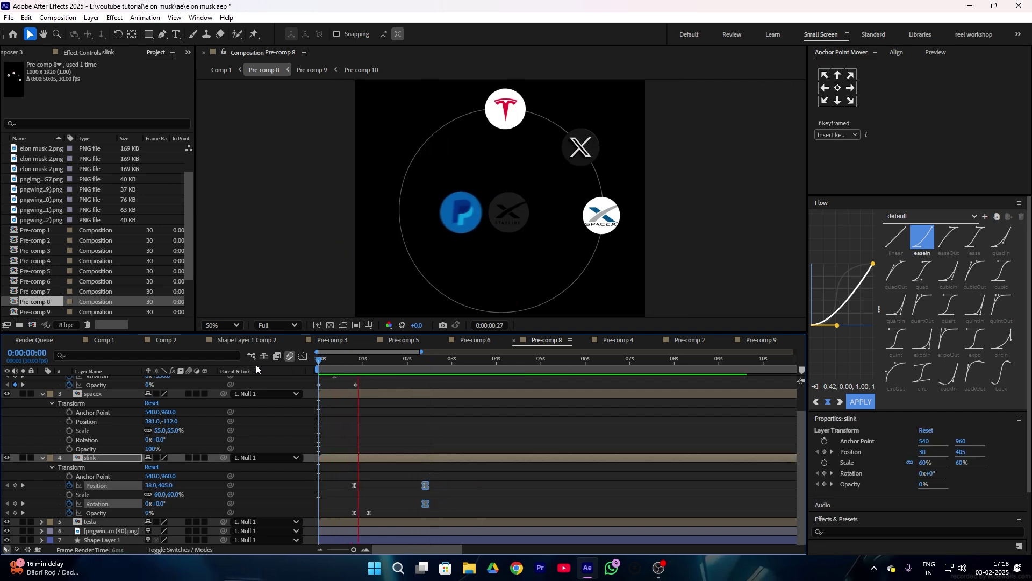
{"action": "key", "text": "space"}
{"action": "left_click_drag", "start_coordinate": [419, 478], "coordinate": [450, 503]}
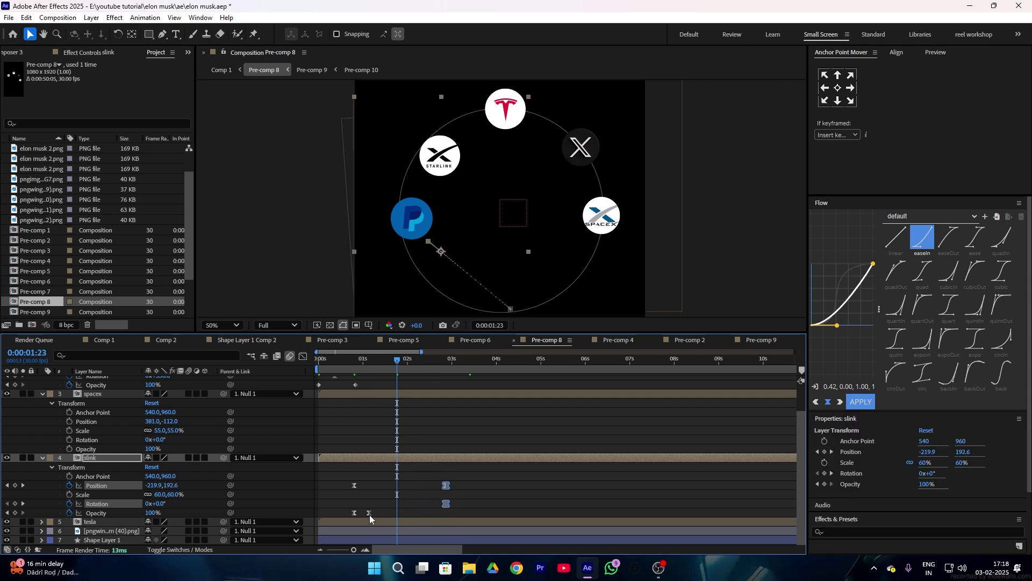
Extend the slink layer's opacity fade to about 1.7 seconds, then shift the layer about 0.4 seconds earlier and preview it.
{"action": "left_click_drag", "start_coordinate": [370, 513], "coordinate": [397, 514]}
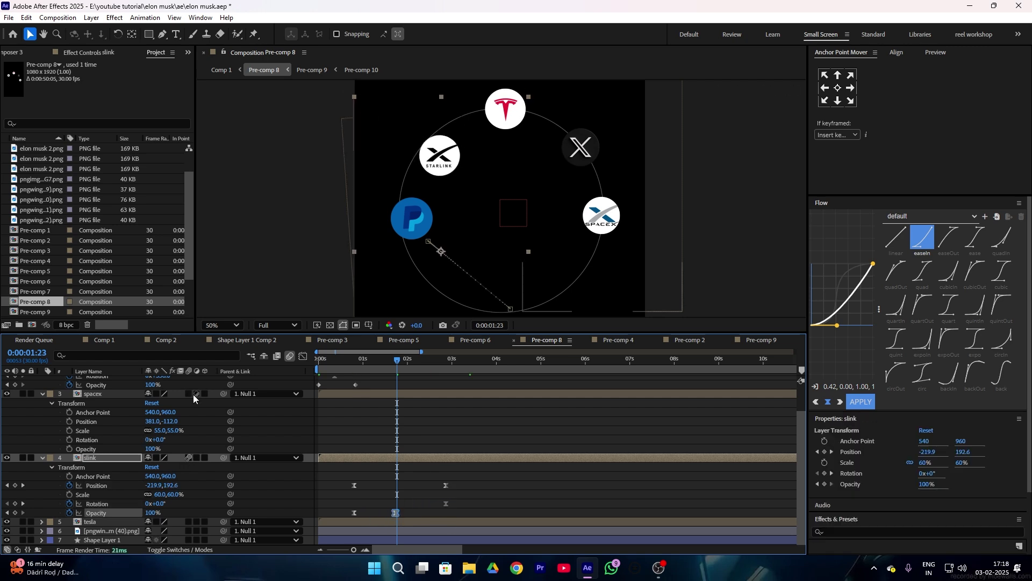
{"action": "key", "text": "space"}
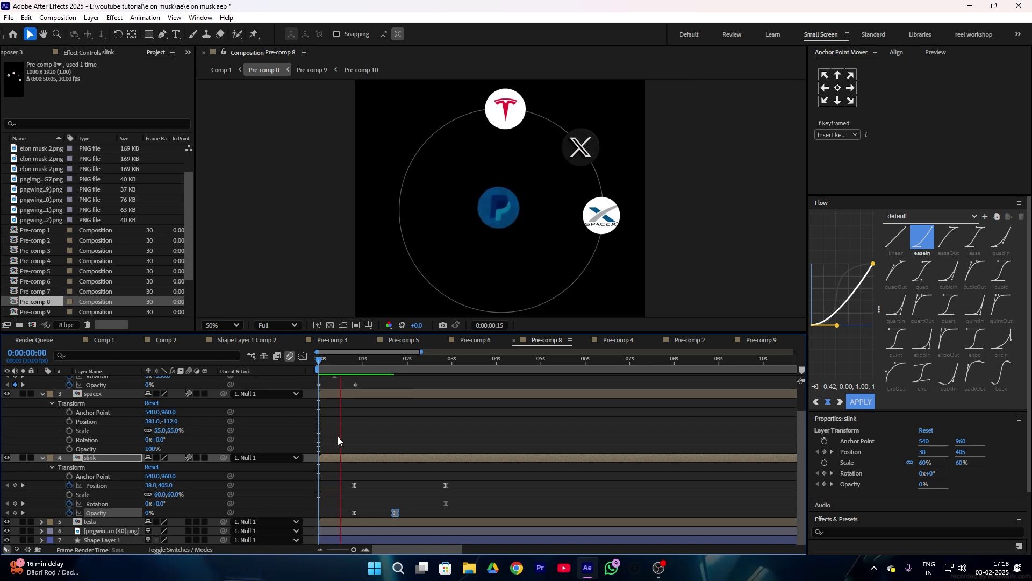
{"action": "left_click_drag", "start_coordinate": [410, 457], "coordinate": [386, 457]}
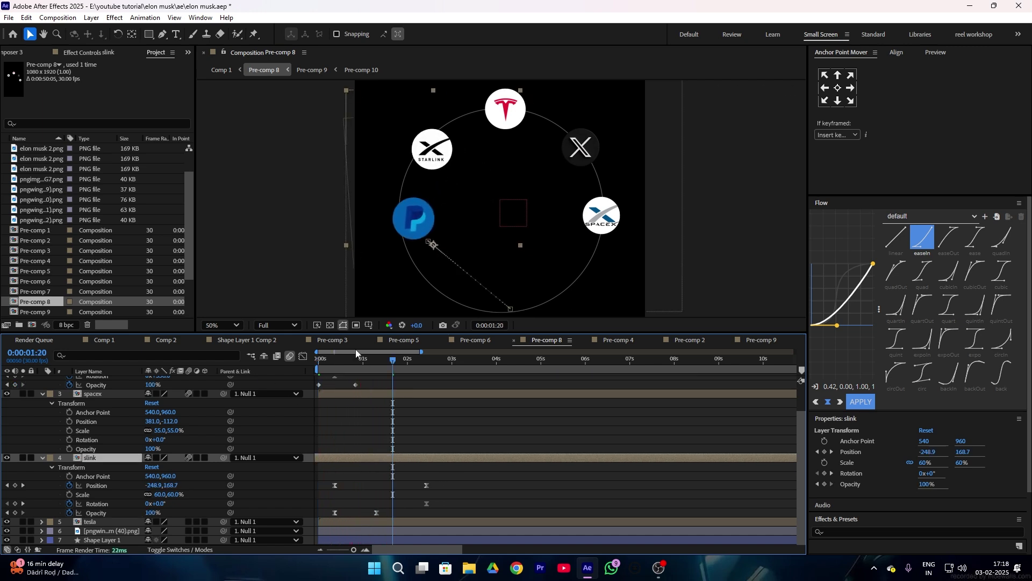
{"action": "key", "text": "space"}
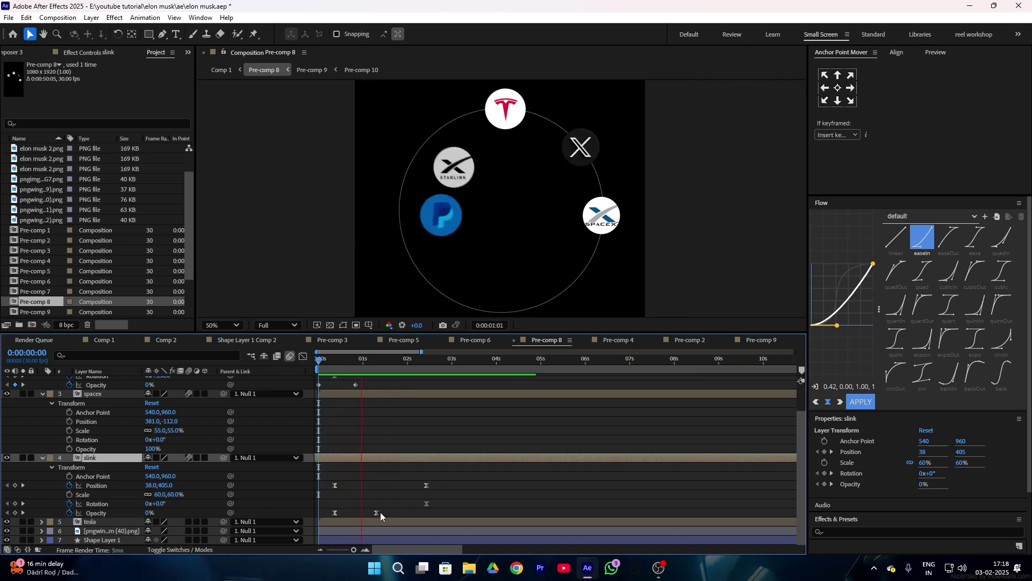
{"action": "key", "text": "space"}
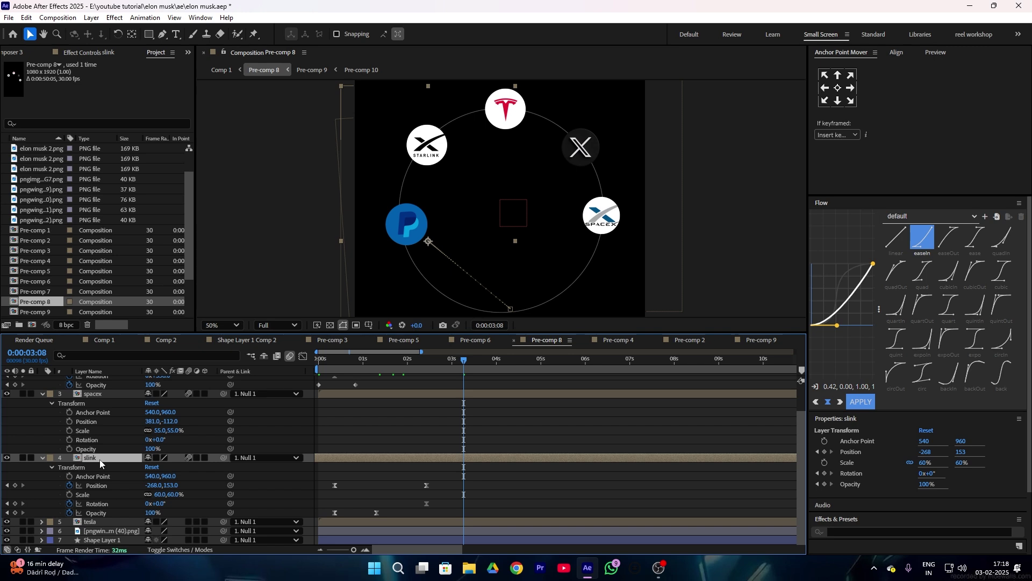
Open the slink composition and pre-compose its logo image and circle layers together.
{"action": "double_click", "coordinate": [100, 458]}
{"action": "left_click_drag", "start_coordinate": [100, 428], "coordinate": [137, 379]}
{"action": "right_click", "coordinate": [136, 382]}
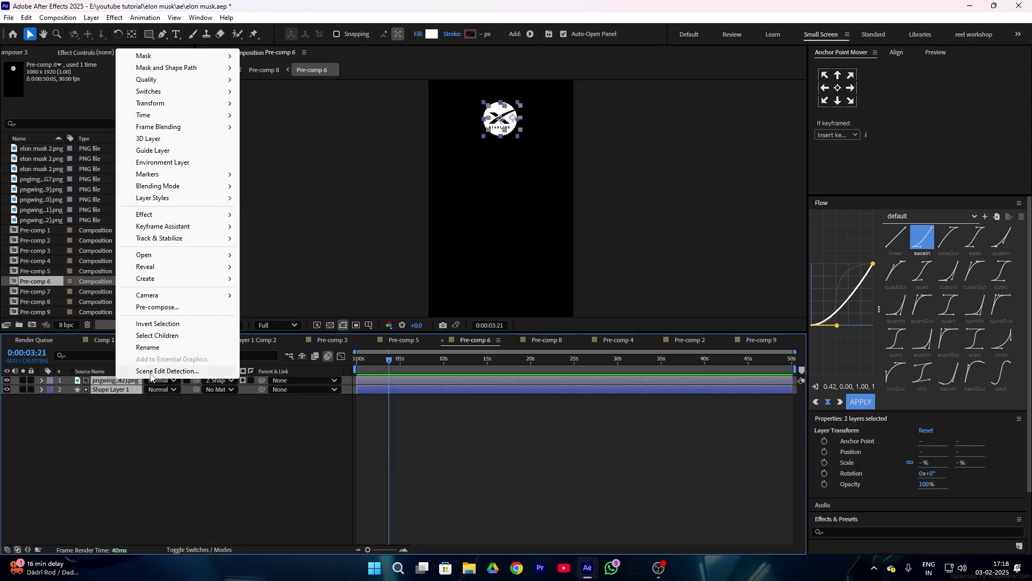
{"action": "left_click", "coordinate": [157, 307]}
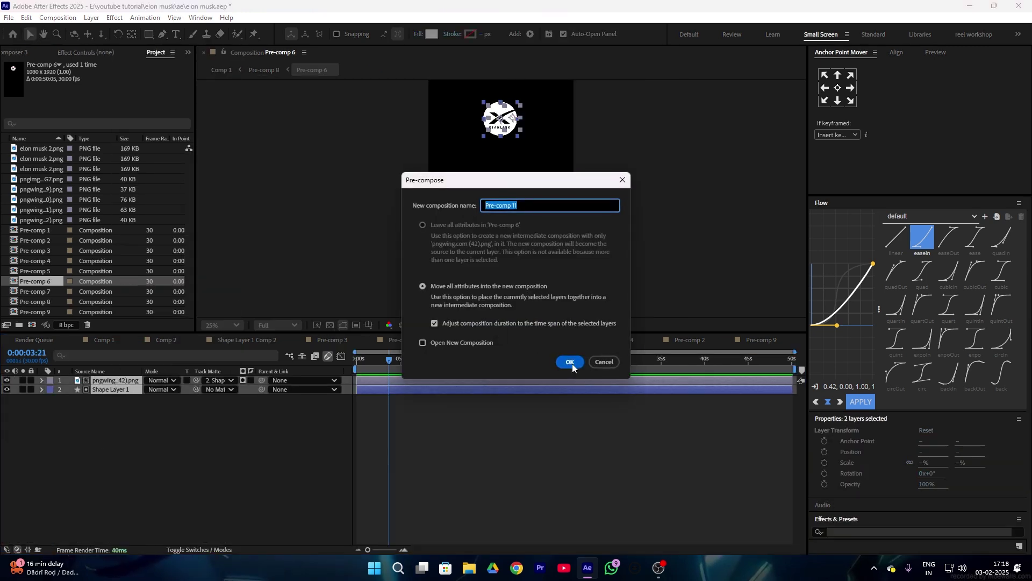
{"action": "left_click", "coordinate": [571, 362]}
Enable a position expression on the pre-composed Starlink layer and copy the wiggle(1,50) expression from the PayPal composition.
{"action": "key", "text": "p"}
{"action": "left_click", "coordinate": [70, 389], "text": "alt"}
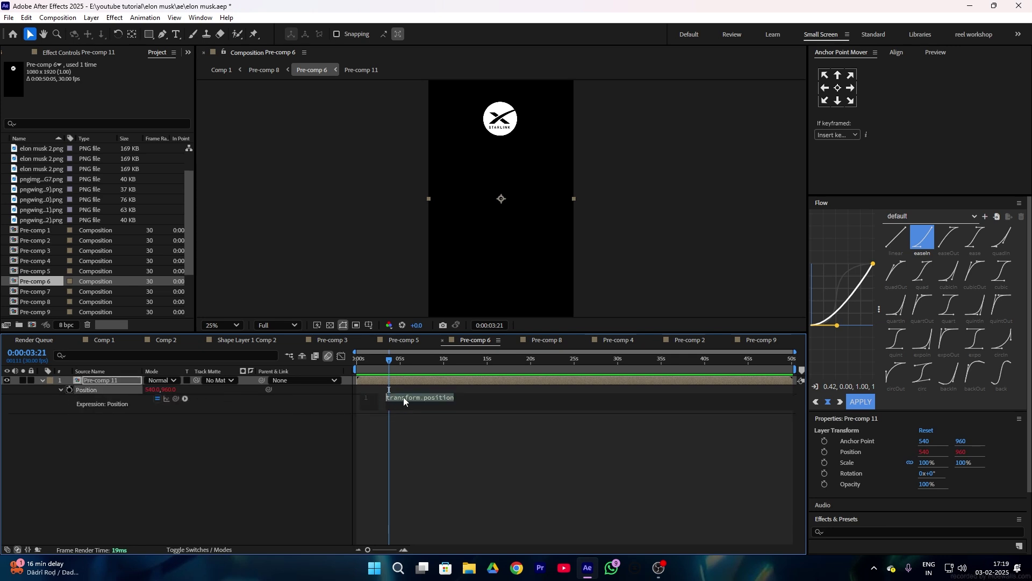
{"action": "key", "text": "shift+Escape"}
{"action": "double_click", "coordinate": [85, 391]}
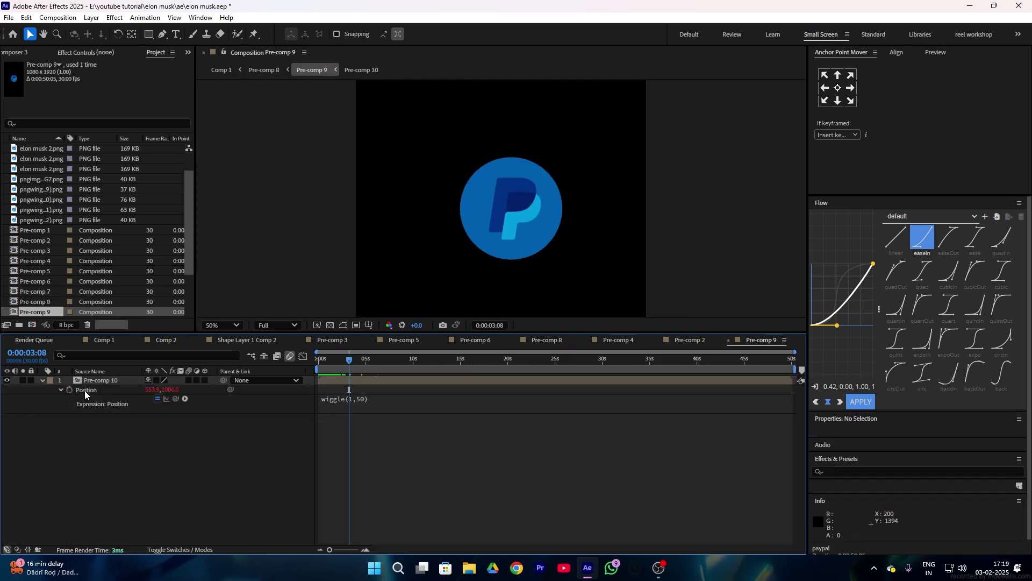
{"action": "left_click", "coordinate": [344, 399]}
{"action": "key", "text": "ctrl+c"}
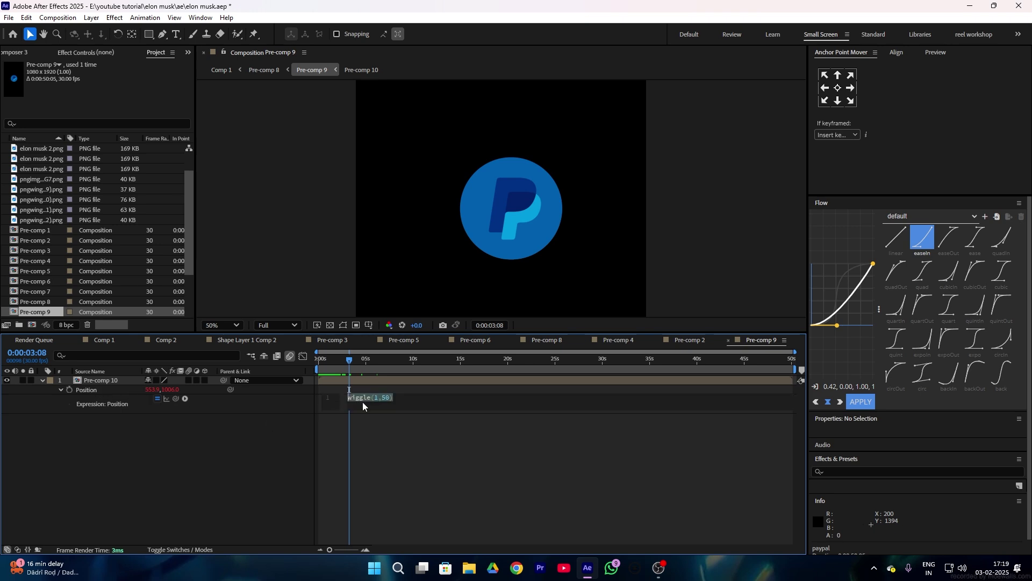
Reopen the Starlink composition and paste wiggle(1,50) as the pre-composed layer's position expression.
{"action": "left_click", "coordinate": [168, 341]}
{"action": "left_click", "coordinate": [103, 341]}
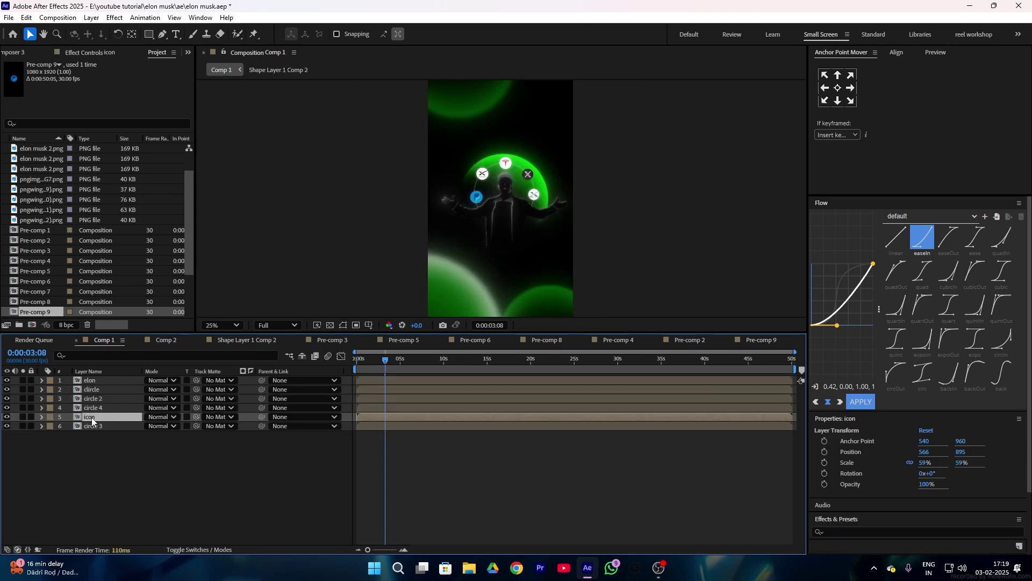
{"action": "double_click", "coordinate": [91, 418]}
{"action": "double_click", "coordinate": [92, 489]}
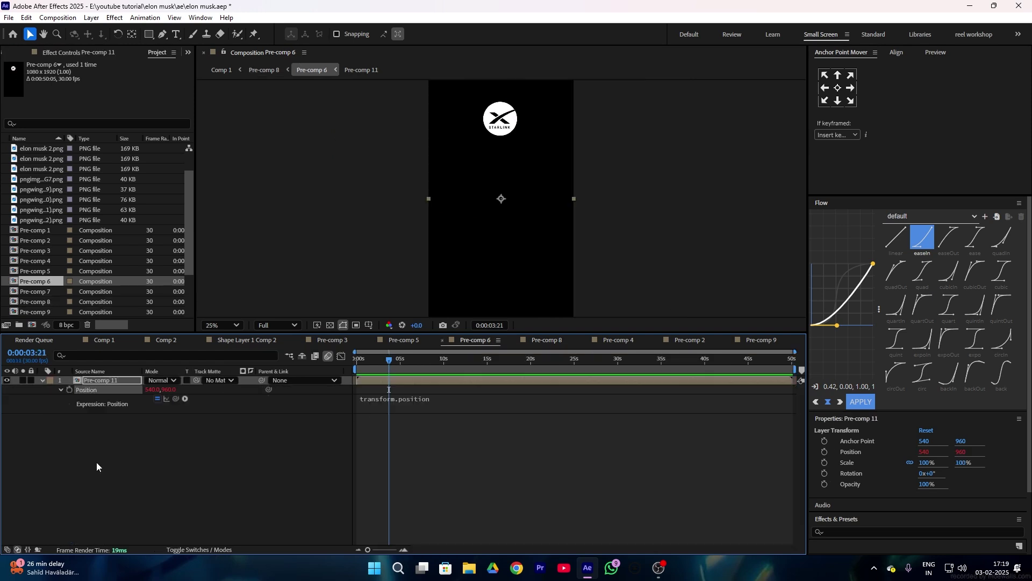
{"action": "left_click", "coordinate": [439, 400]}
{"action": "key", "text": "ctrl+v"}
{"action": "left_click", "coordinate": [430, 473]}
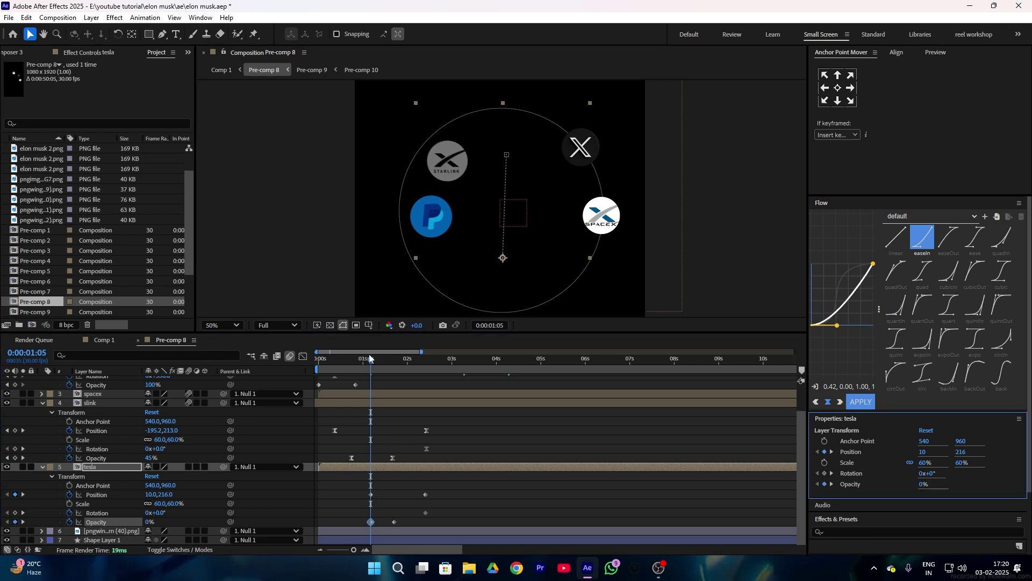
Ease the tesla layer's position, rotation and opacity keyframes, check their speed graph, and preview the animation.
{"action": "key", "text": "space"}
{"action": "key", "text": "space"}
{"action": "left_click_drag", "start_coordinate": [449, 479], "coordinate": [362, 525]}
{"action": "left_click", "coordinate": [303, 356]}
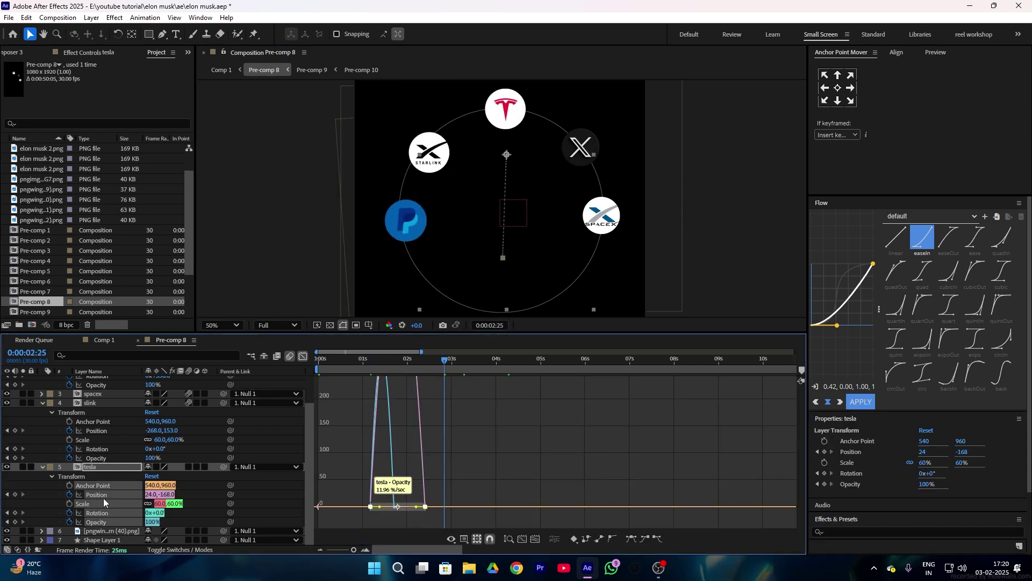
{"action": "left_click", "coordinate": [103, 498]}
{"action": "left_click", "coordinate": [302, 355]}
{"action": "key", "text": "space"}
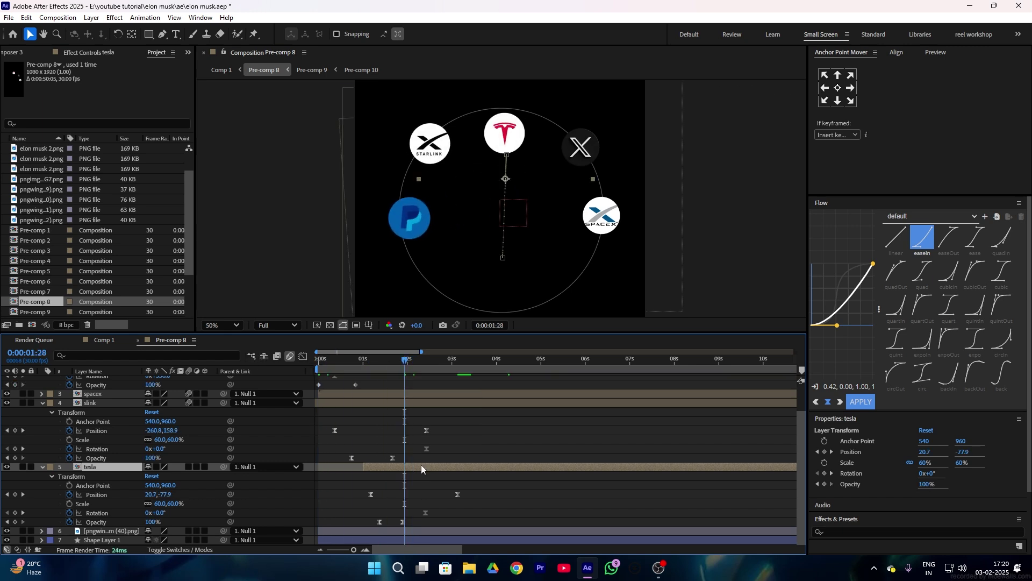
{"action": "key", "text": "space"}
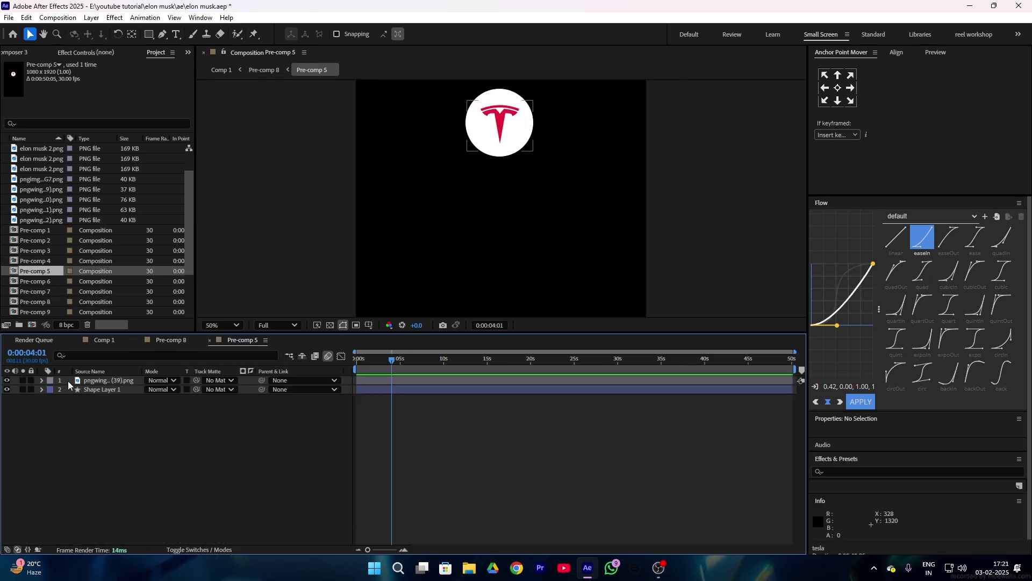
Pre-compose the logo image and circle layers inside the tesla composition.
{"action": "right_click", "coordinate": [101, 383]}
{"action": "left_click", "coordinate": [172, 316]}
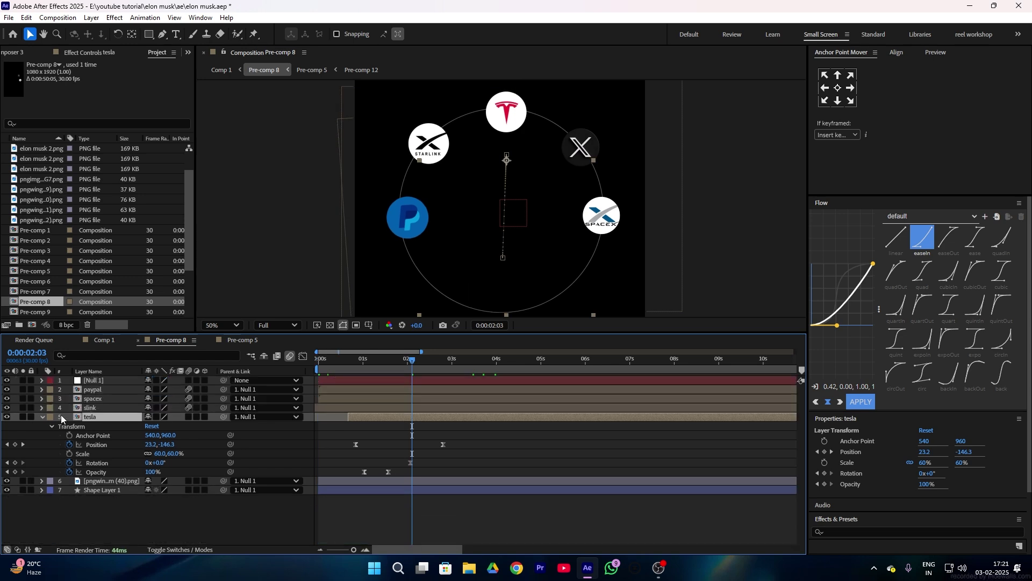
Shift the tesla layer slightly earlier, delay the paypal layer to start at about 0.4 seconds, and preview from the start.
{"action": "left_click", "coordinate": [42, 417]}
{"action": "left_click", "coordinate": [359, 359]}
{"action": "left_click_drag", "start_coordinate": [358, 417], "coordinate": [354, 417]}
{"action": "left_click_drag", "start_coordinate": [367, 359], "coordinate": [341, 359]}
{"action": "left_click_drag", "start_coordinate": [322, 390], "coordinate": [341, 389]}
{"action": "left_click", "coordinate": [319, 359]}
{"action": "key", "text": "space"}
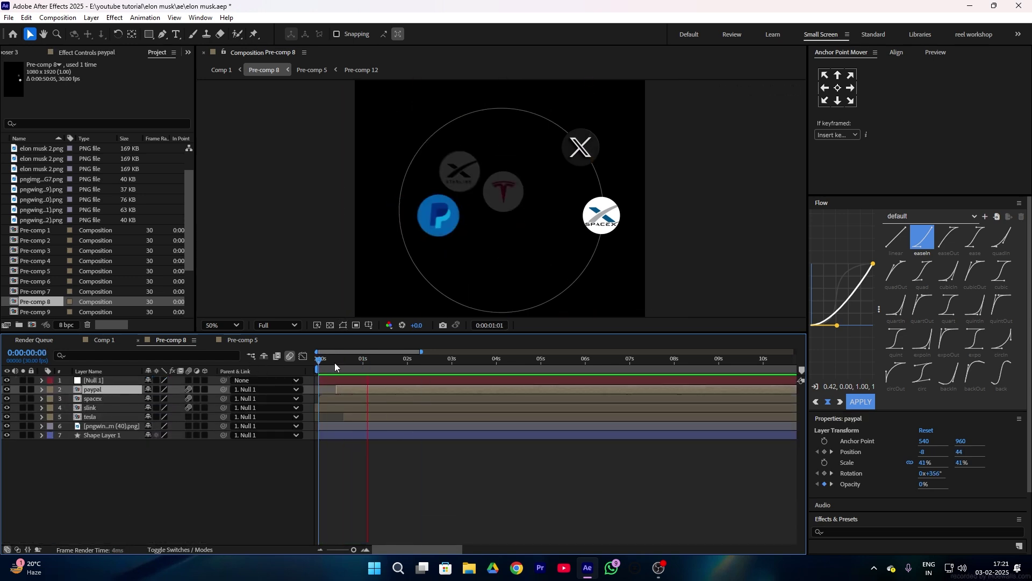
Pre-compose the X logo layer and keyframe it moving from near the ring's centre at 0% opacity to its place on the ring.
{"action": "right_click", "coordinate": [137, 425]}
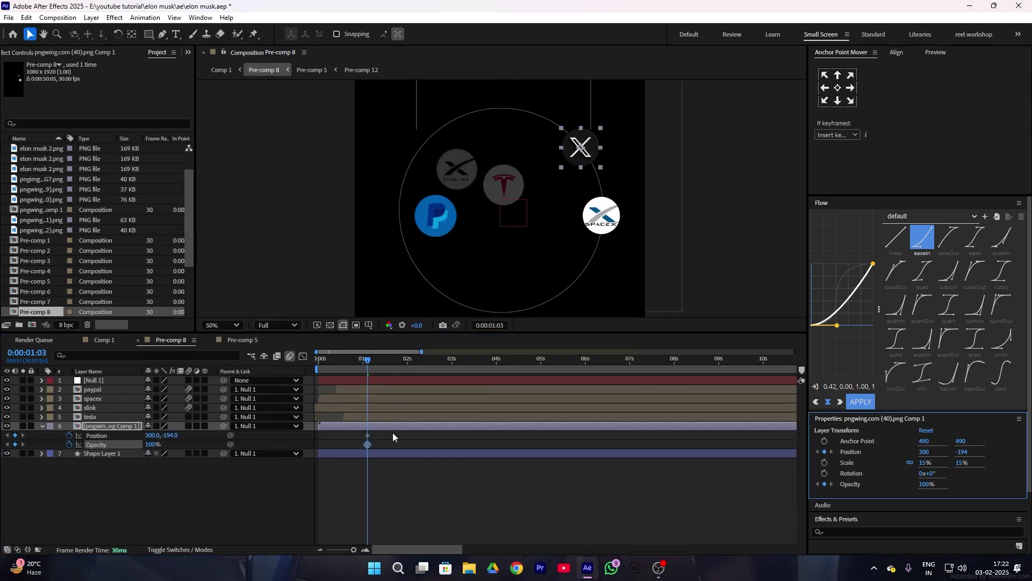
{"action": "left_click_drag", "start_coordinate": [367, 444], "coordinate": [413, 444]}
{"action": "left_click_drag", "start_coordinate": [581, 147], "coordinate": [508, 205]}
{"action": "left_click", "coordinate": [152, 444]}
{"action": "type", "text": "0"}
{"action": "key", "text": "Return"}
{"action": "left_click", "coordinate": [97, 435], "text": "shift"}
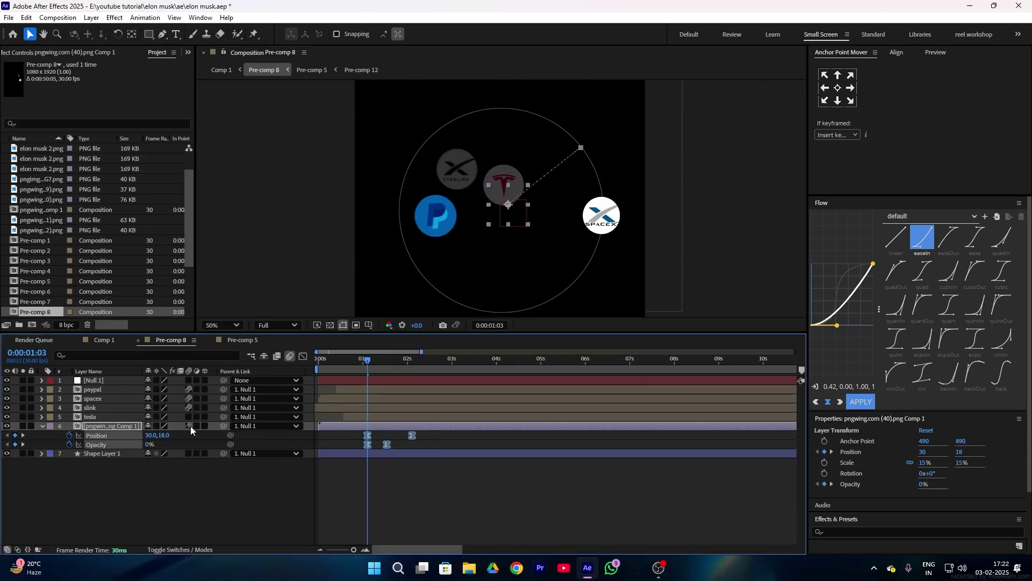
Ease the X logo's position and opacity keyframes, adjust their speed graph, and extend the position move to about 2.3 seconds.
{"action": "key", "text": "F9"}
{"action": "key", "text": "shift+F3"}
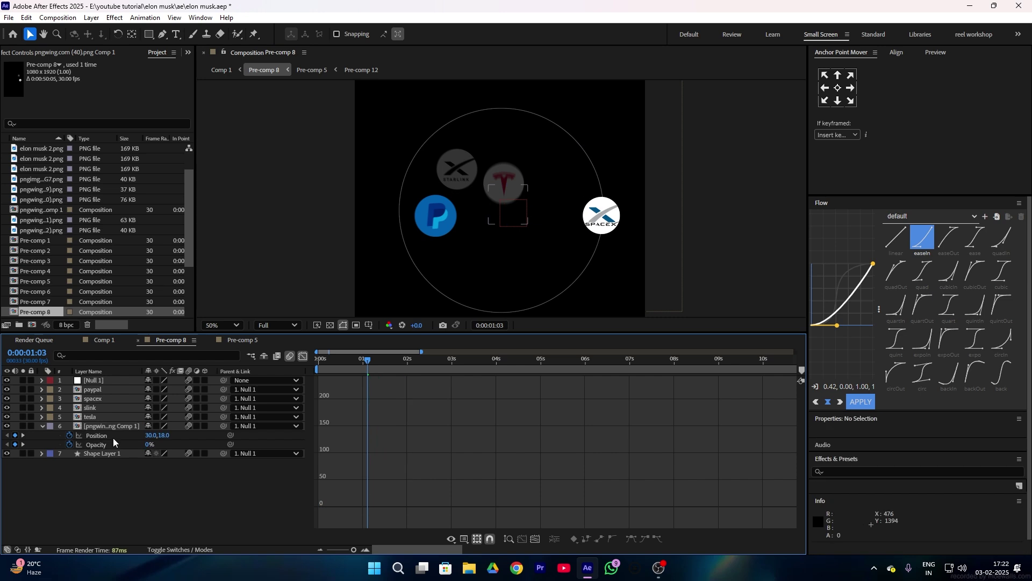
{"action": "left_click_drag", "start_coordinate": [398, 507], "coordinate": [374, 506]}
{"action": "left_click", "coordinate": [303, 355]}
{"action": "left_click_drag", "start_coordinate": [367, 360], "coordinate": [263, 366]}
{"action": "left_click_drag", "start_coordinate": [412, 435], "coordinate": [422, 435]}
{"action": "left_click_drag", "start_coordinate": [409, 359], "coordinate": [317, 365]}
{"action": "key", "text": "space"}
{"action": "left_click", "coordinate": [407, 447]}
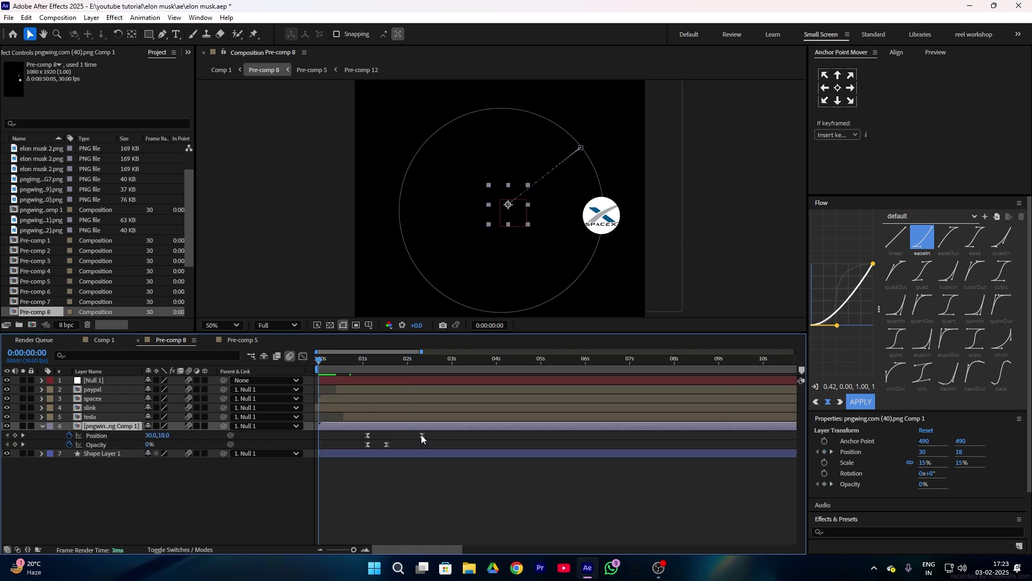
Pre-compose the logo image inside the X logo's own composition.
{"action": "right_click", "coordinate": [117, 382]}
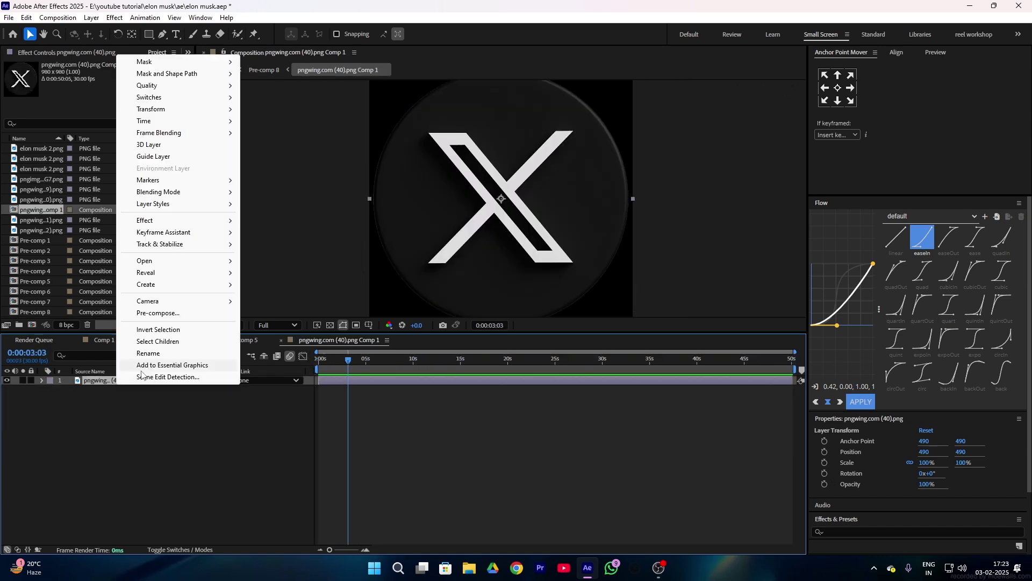
{"action": "key", "text": "Escape"}
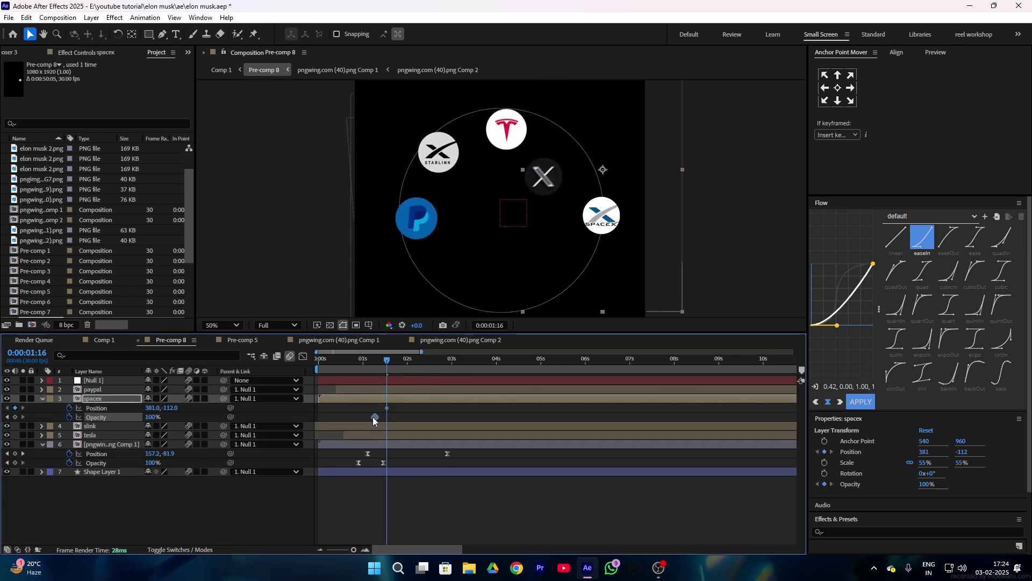
Animate the spacex logo from inside the ring at 0% opacity to its place on the ring, and ease the keyframes.
{"action": "left_click_drag", "start_coordinate": [150, 417], "coordinate": [108, 416]}
{"action": "left_click_drag", "start_coordinate": [375, 417], "coordinate": [427, 407]}
{"action": "left_click_drag", "start_coordinate": [601, 215], "coordinate": [503, 216]}
{"action": "key", "text": "F9"}
{"action": "left_click", "coordinate": [303, 356]}
{"action": "left_click", "coordinate": [303, 355]}
Retime the spacex keyframes so opacity ends at about 1.7 seconds and position at about 3 seconds, and preview the animation.
{"action": "key", "text": "space"}
{"action": "left_click_drag", "start_coordinate": [426, 408], "coordinate": [468, 408]}
{"action": "left_click_drag", "start_coordinate": [371, 405], "coordinate": [502, 407]}
{"action": "left_click_drag", "start_coordinate": [419, 417], "coordinate": [392, 417]}
{"action": "left_click_drag", "start_coordinate": [477, 408], "coordinate": [451, 408]}
{"action": "key", "text": "space"}
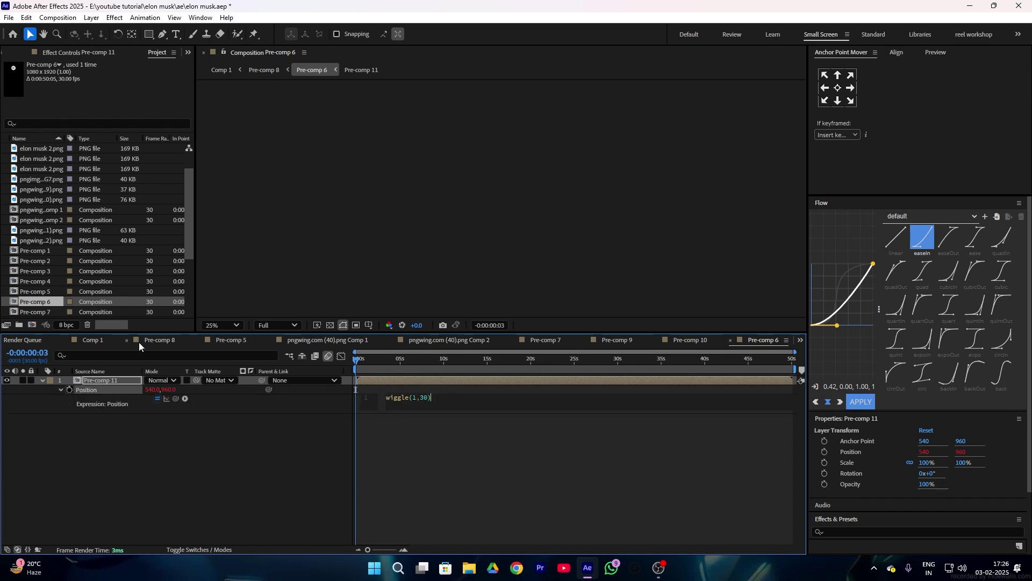
Preview the full logo animation in Pre-comp 8, and reopen Comp 1 to preview the whole scene.
{"action": "left_click", "coordinate": [141, 341]}
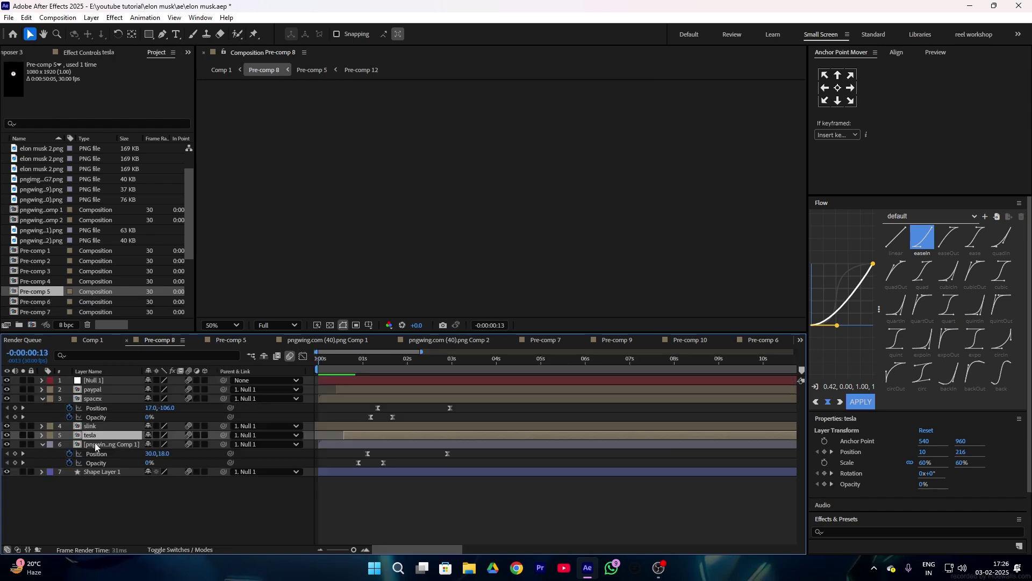
{"action": "left_click", "coordinate": [95, 444]}
{"action": "key", "text": "space"}
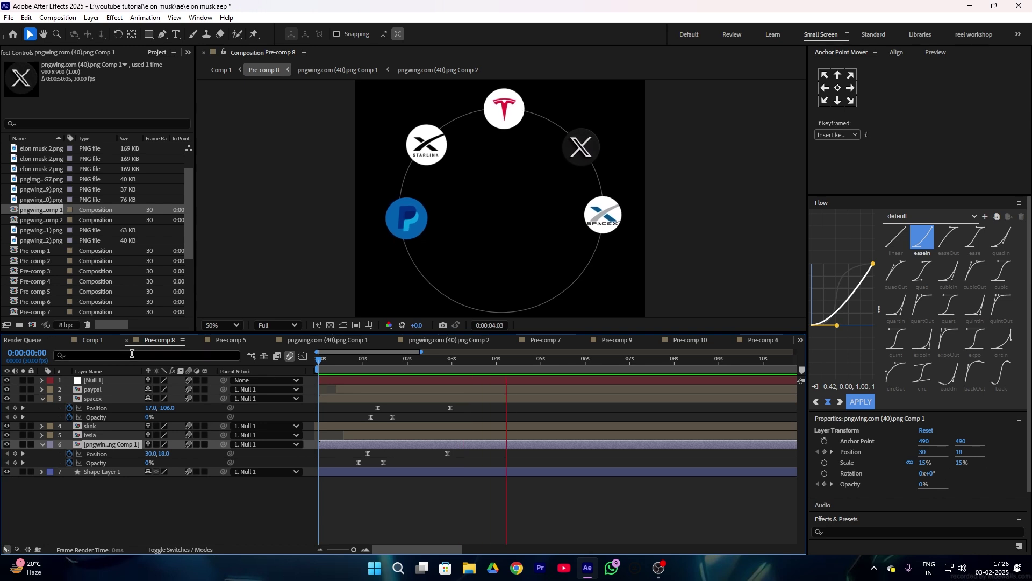
{"action": "left_click", "coordinate": [97, 340]}
{"action": "key", "text": "space"}
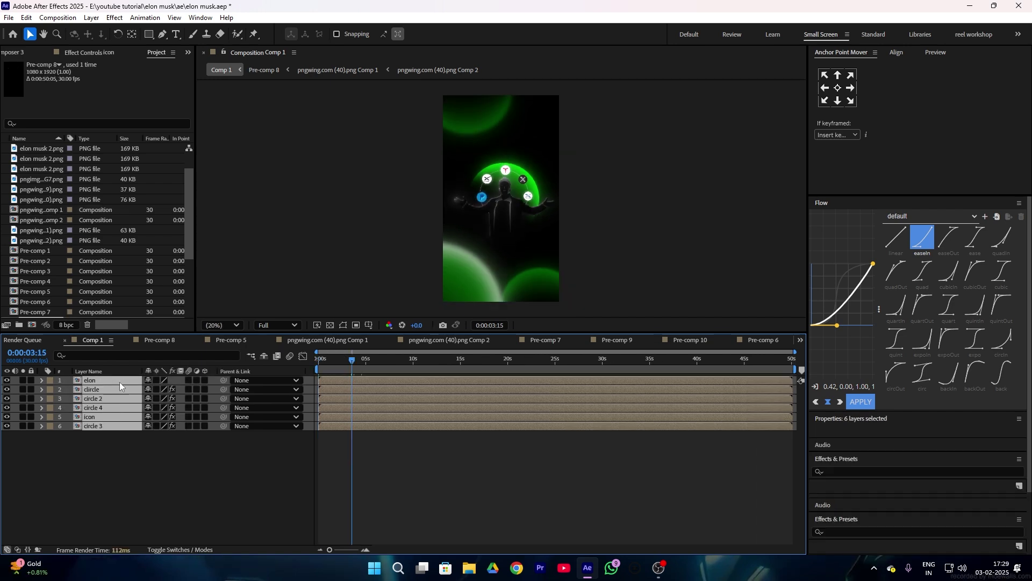
Turn all six layers of Comp 1 into 3D layers.
{"action": "left_click", "coordinate": [205, 379]}
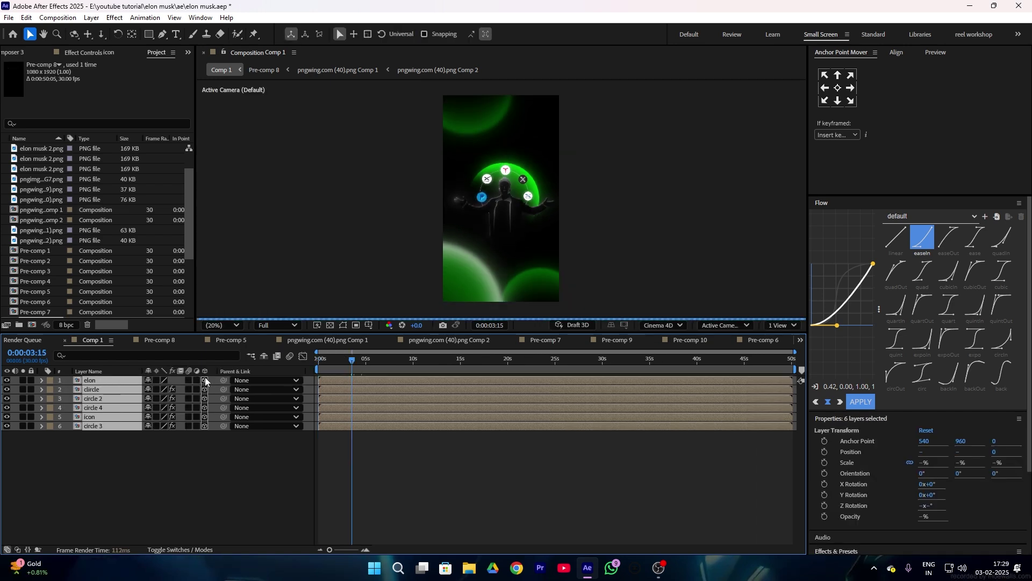
{"action": "left_click", "coordinate": [211, 453]}
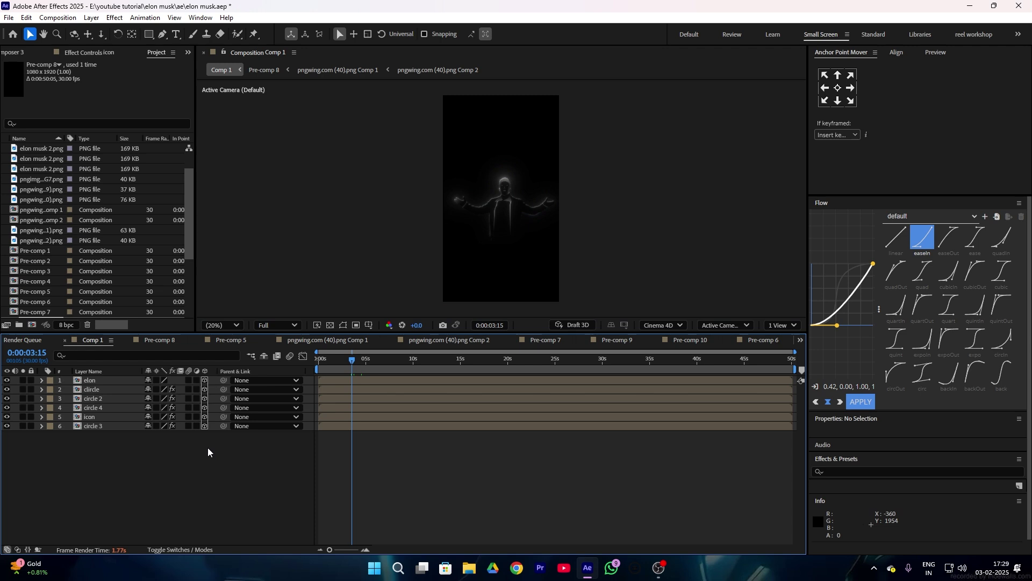
Set the viewer to a two-view layout and switch the 3D renderer to Classic 3D.
{"action": "left_click", "coordinate": [781, 326]}
{"action": "left_click", "coordinate": [784, 354]}
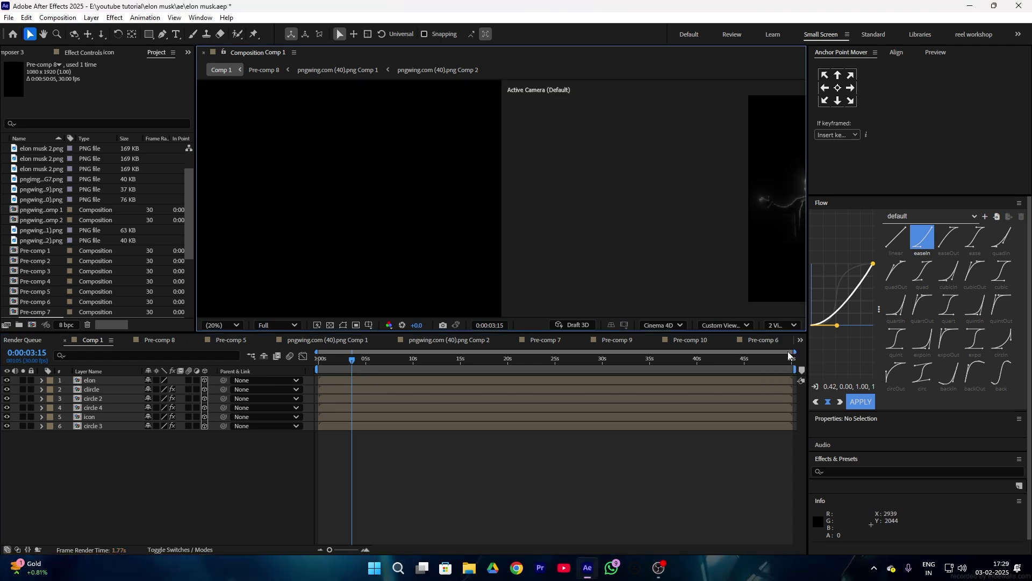
{"action": "left_click", "coordinate": [663, 299]}
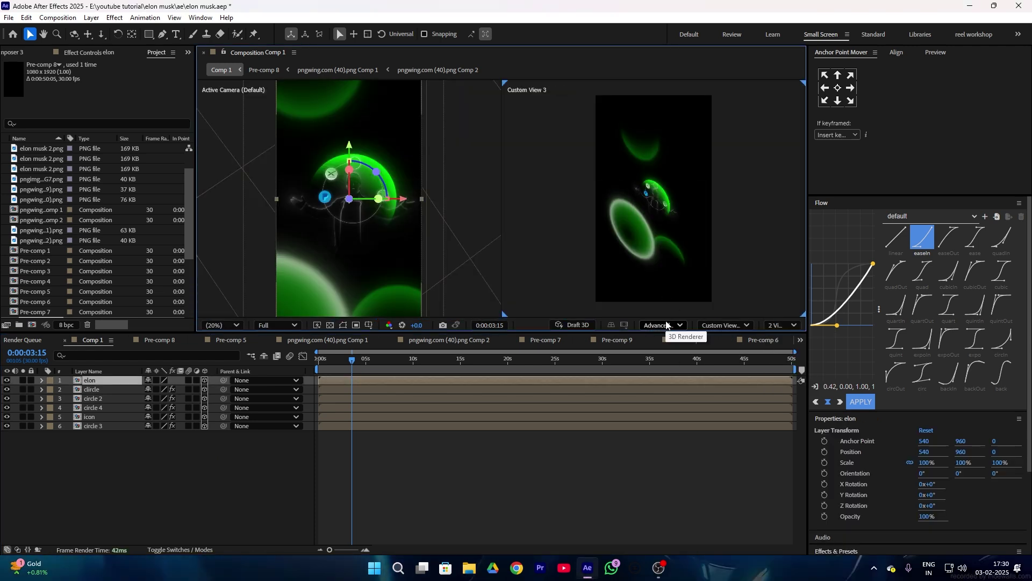
{"action": "left_click", "coordinate": [667, 325]}
{"action": "left_click", "coordinate": [670, 339]}
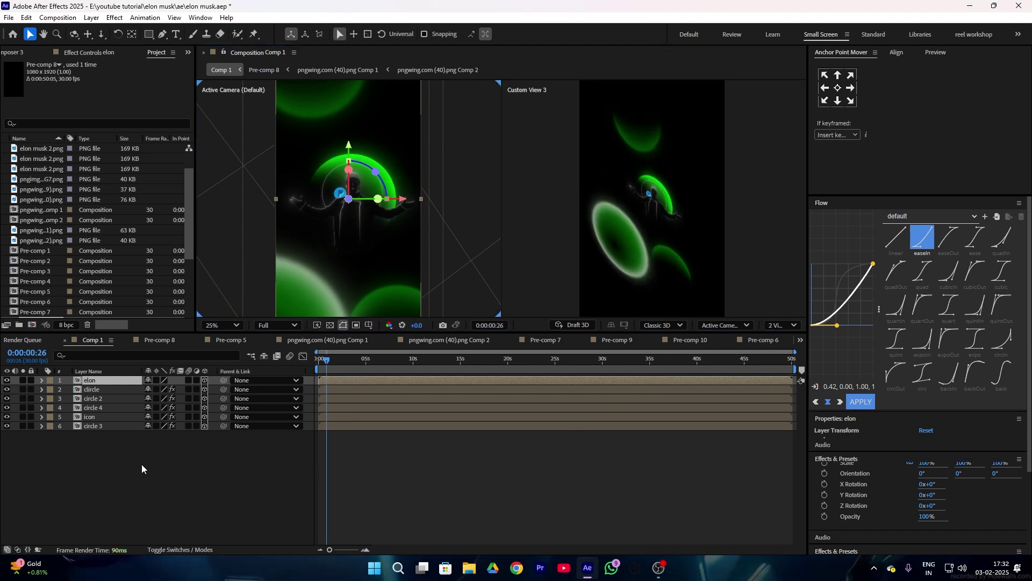
Add a two-node camera named Camera 1 with a 177.78 mm focal length to Comp 1.
{"action": "right_click", "coordinate": [141, 464]}
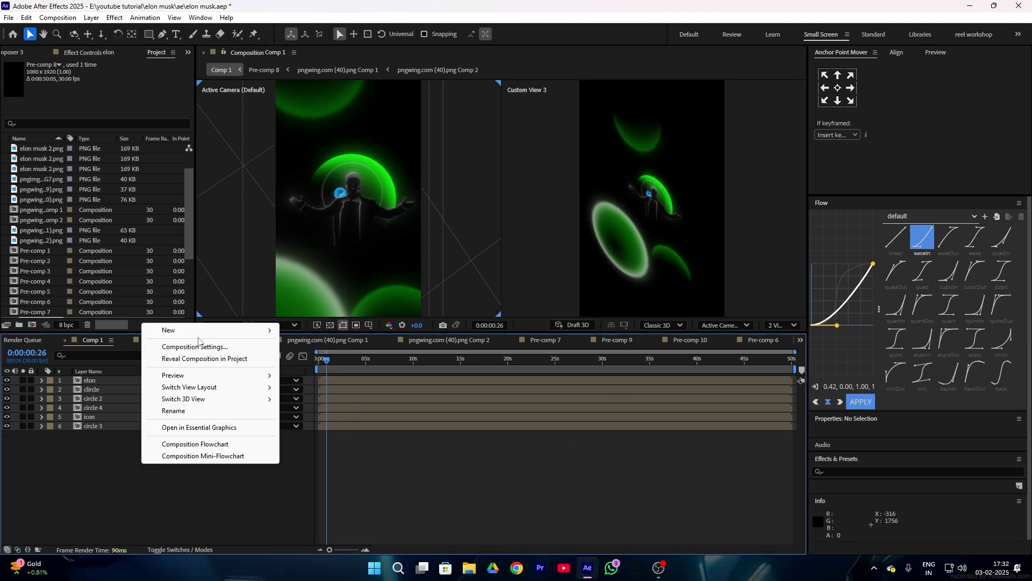
{"action": "mouse_move", "coordinate": [247, 330]}
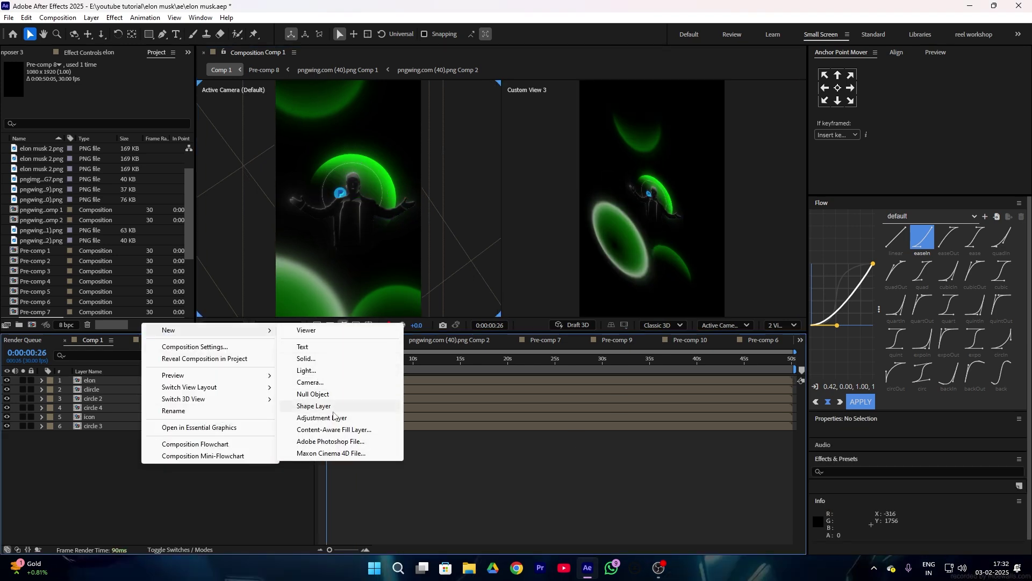
{"action": "left_click", "coordinate": [309, 382]}
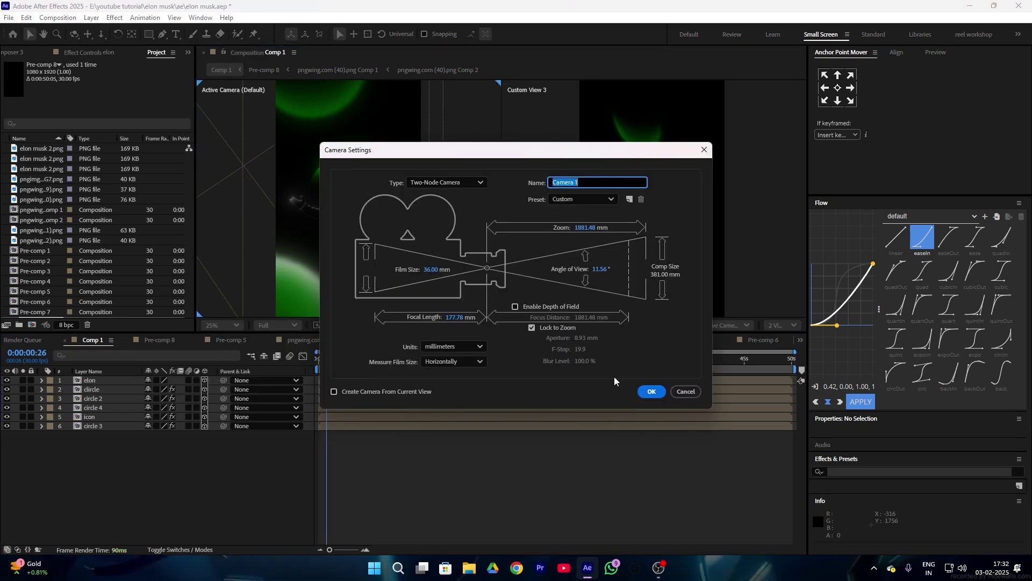
{"action": "left_click", "coordinate": [650, 390]}
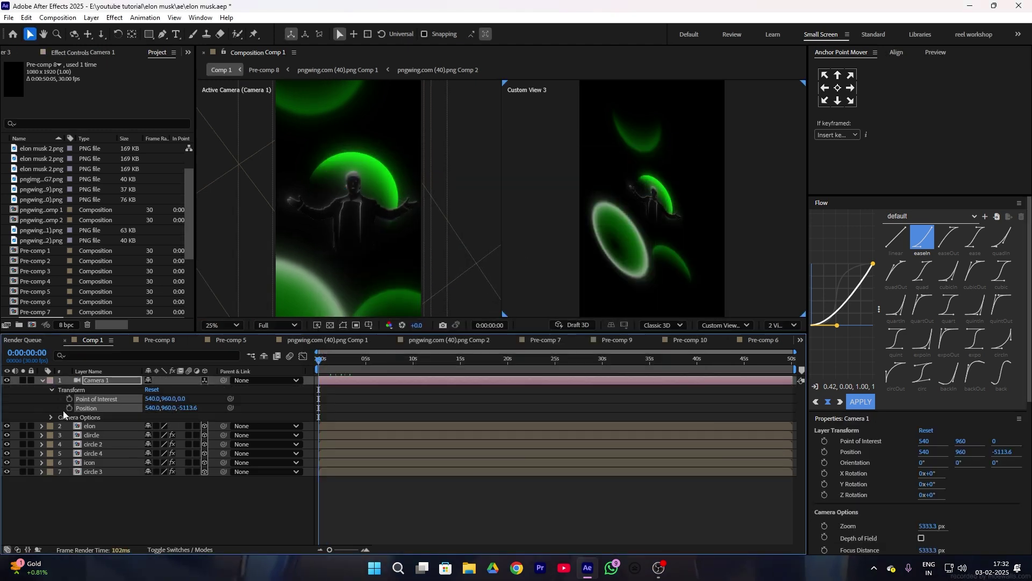
Animate the camera position to Z -4682.6 at 0:00:01:29, ease its keyframes, and preview the push-in.
{"action": "mouse_move", "coordinate": [338, 359]}
{"action": "left_mouse_down"}
{"action": "mouse_move", "coordinate": [359, 359]}
{"action": "mouse_move", "coordinate": [343, 360]}
{"action": "left_mouse_up"}
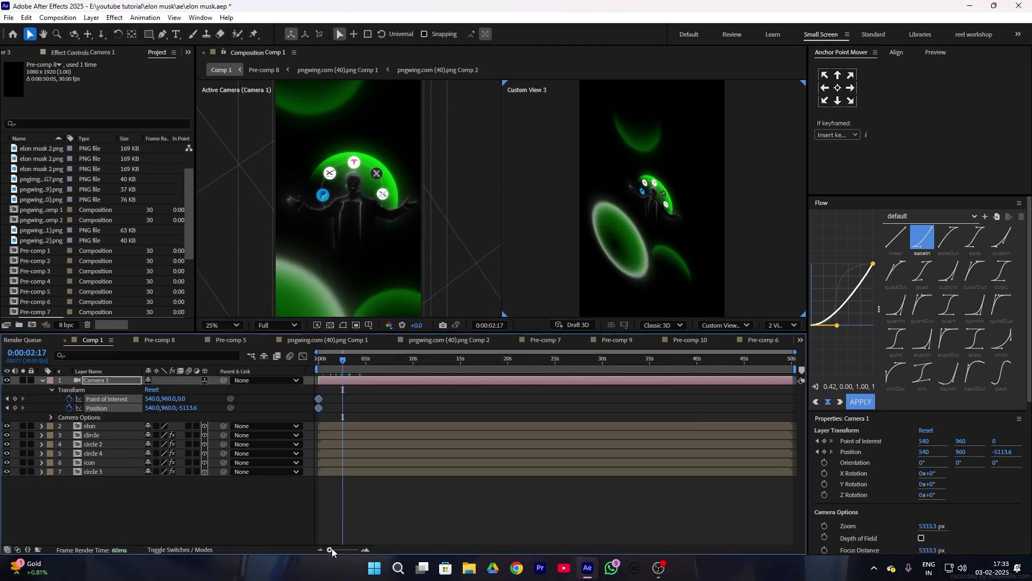
{"action": "left_click_drag", "start_coordinate": [331, 548], "coordinate": [351, 551]}
{"action": "left_click_drag", "start_coordinate": [411, 355], "coordinate": [394, 359]}
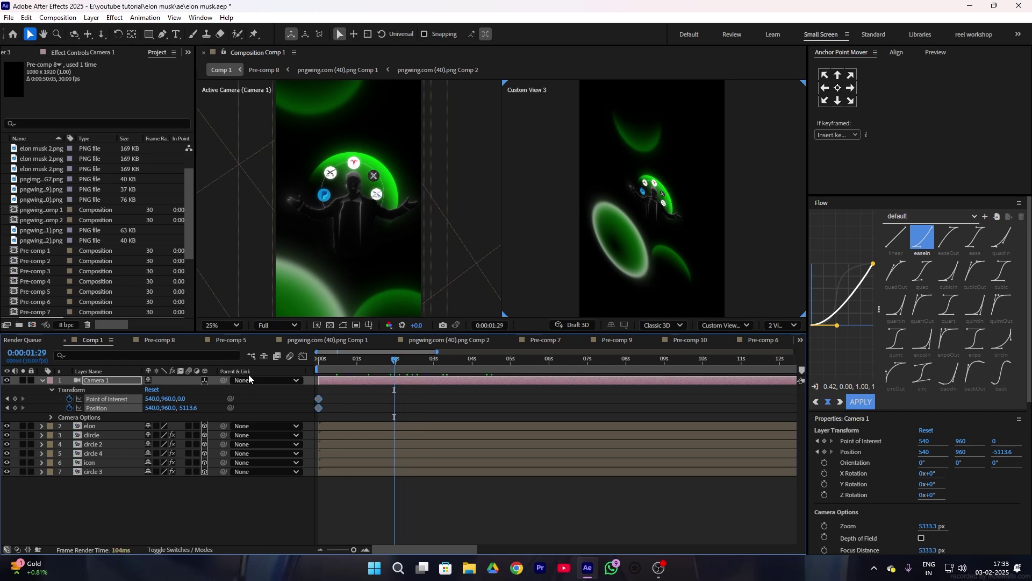
{"action": "left_click_drag", "start_coordinate": [191, 408], "coordinate": [389, 371]}
{"action": "left_click_drag", "start_coordinate": [430, 401], "coordinate": [279, 410]}
{"action": "key", "text": "F9"}
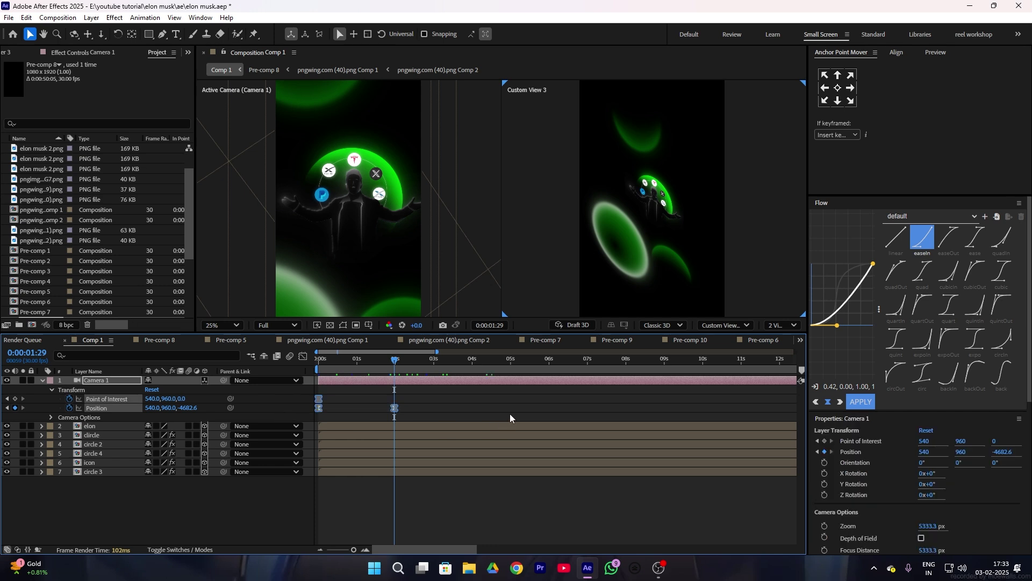
{"action": "left_click", "coordinate": [510, 414]}
{"action": "key", "text": "space"}
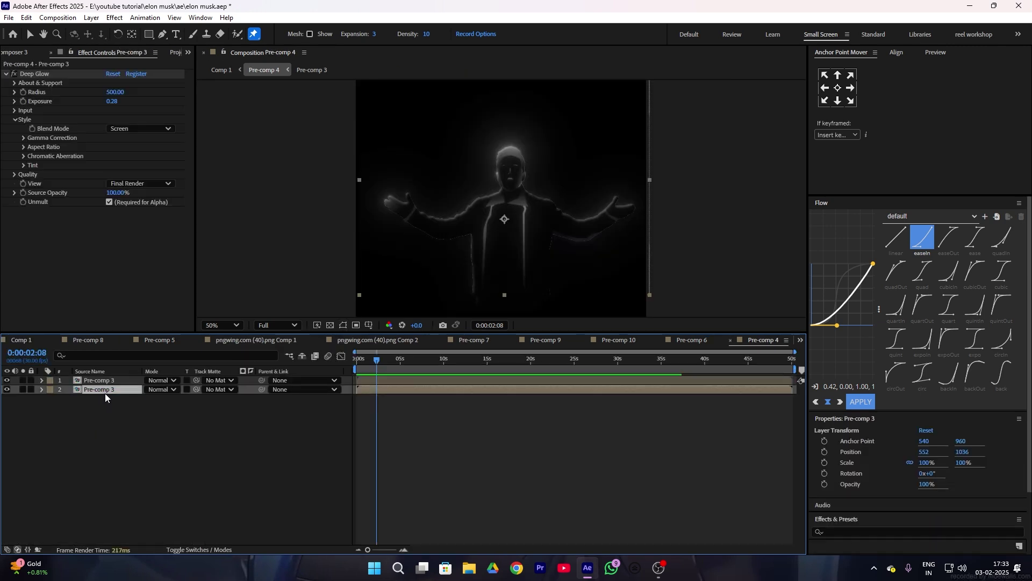
Remove the Deep Glow effect from the lower Pre-comp 3 layer in Pre-comp 4.
{"action": "left_click", "coordinate": [53, 74]}
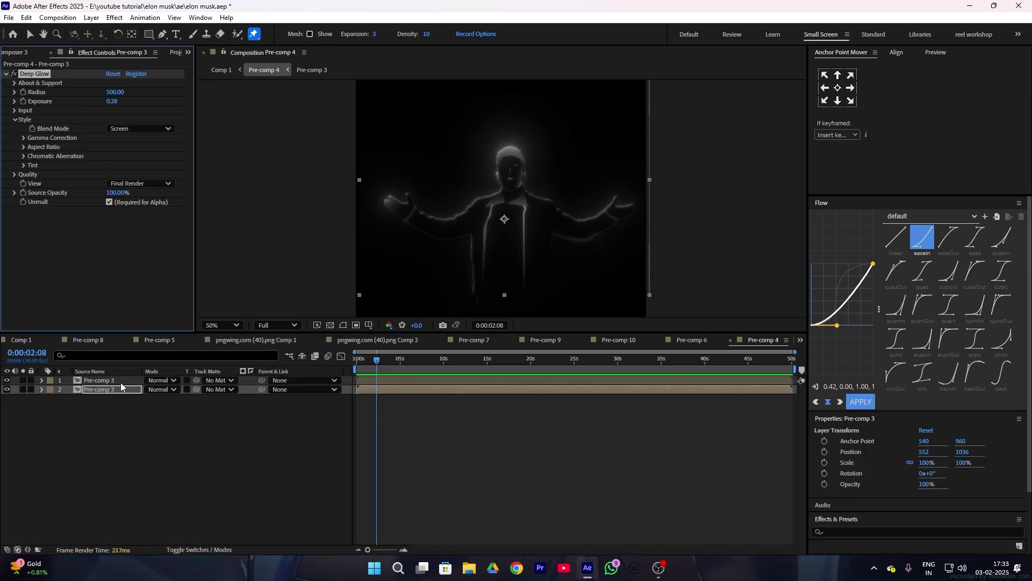
{"action": "key", "text": "Delete"}
{"action": "left_click", "coordinate": [92, 380]}
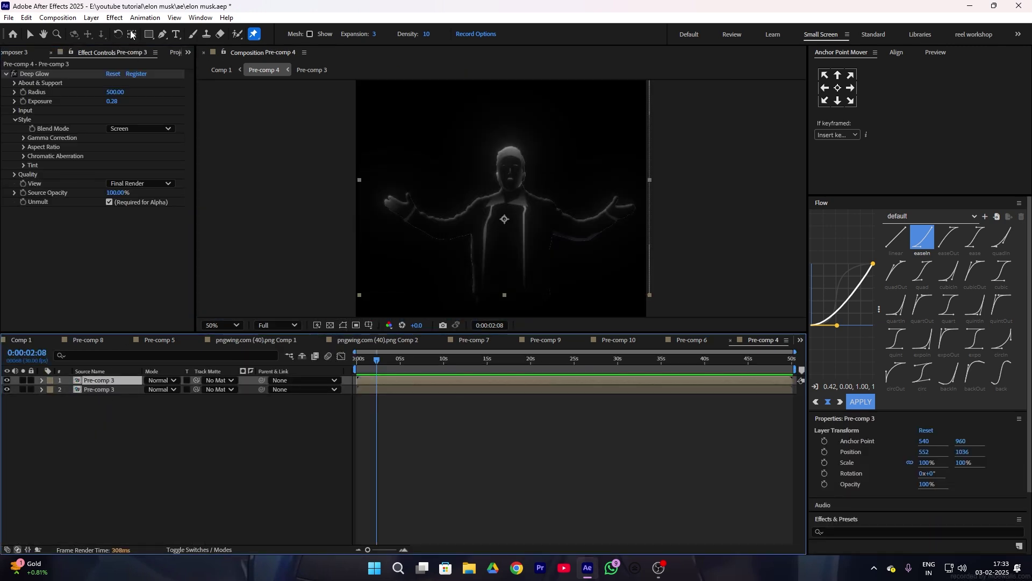
{"action": "left_click", "coordinate": [82, 344]}
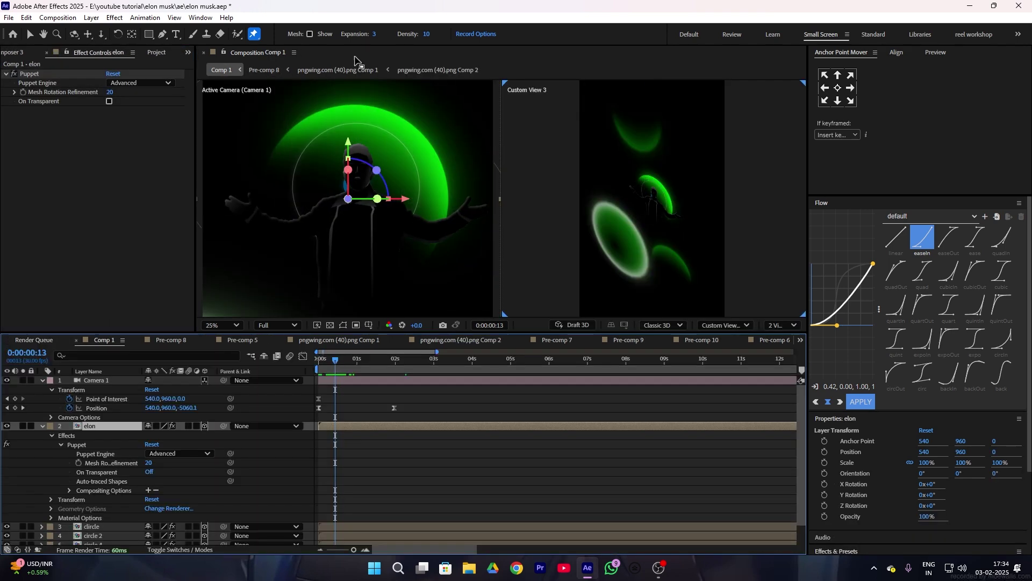
Place puppet pins on the elon layer's hands, elbows, shoulders, head, chest and lower body.
{"action": "left_click", "coordinate": [242, 208]}
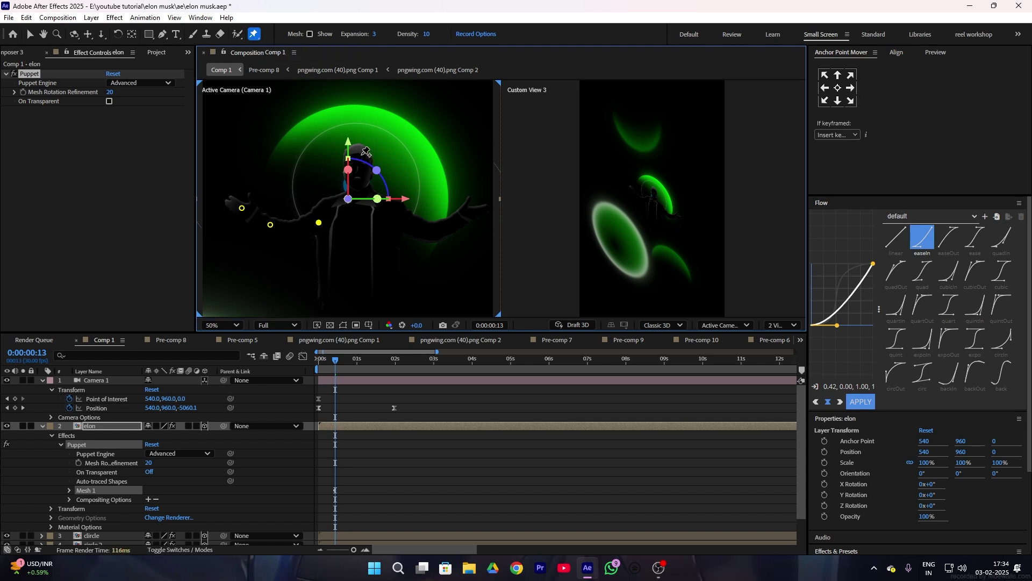
{"action": "left_click", "coordinate": [398, 225]}
{"action": "key", "text": "="}
{"action": "left_click", "coordinate": [440, 364]}
{"action": "key", "text": "ctrl+z"}
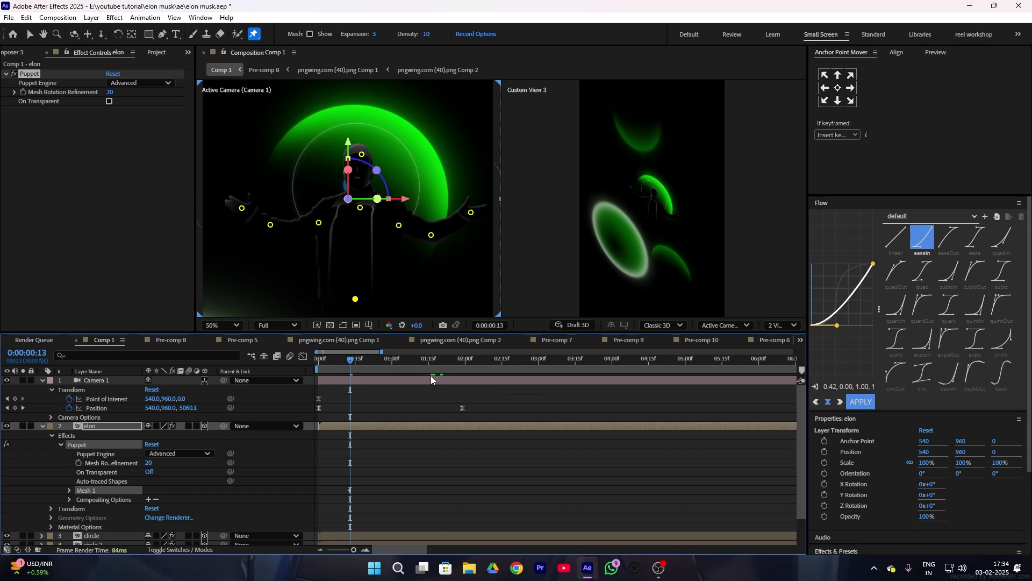
At 1 second, move both hand puppet pins slightly outward and down, and preview the arm movement.
{"action": "left_click_drag", "start_coordinate": [360, 364], "coordinate": [391, 366]}
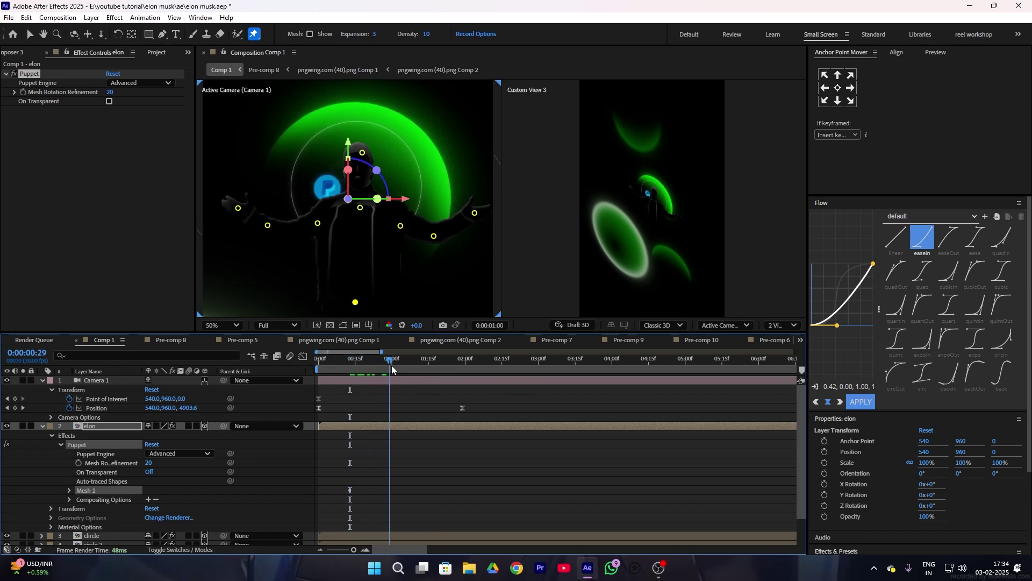
{"action": "left_click_drag", "start_coordinate": [474, 214], "coordinate": [479, 217]}
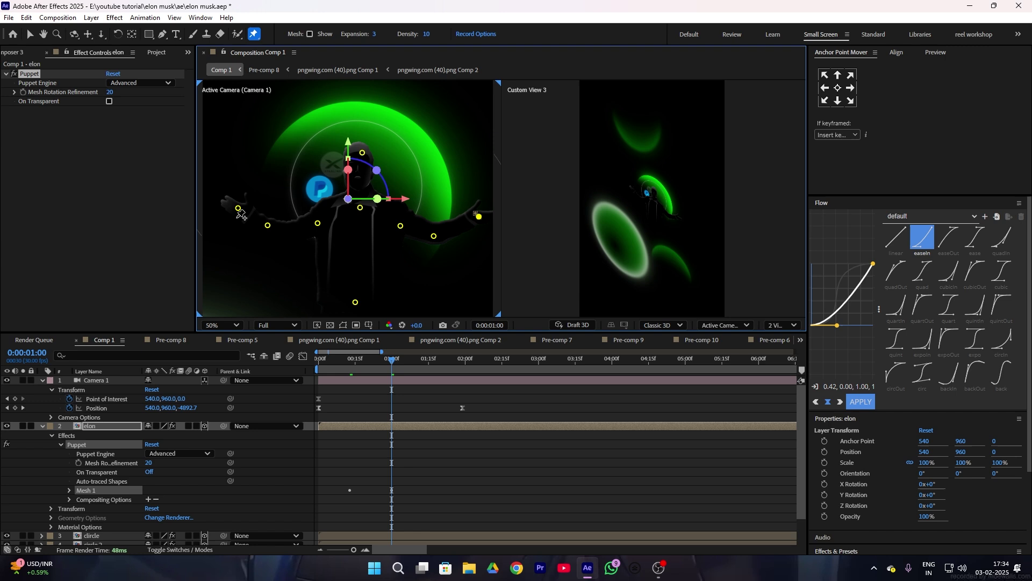
{"action": "left_click_drag", "start_coordinate": [237, 217], "coordinate": [235, 218]}
{"action": "key", "text": "space"}
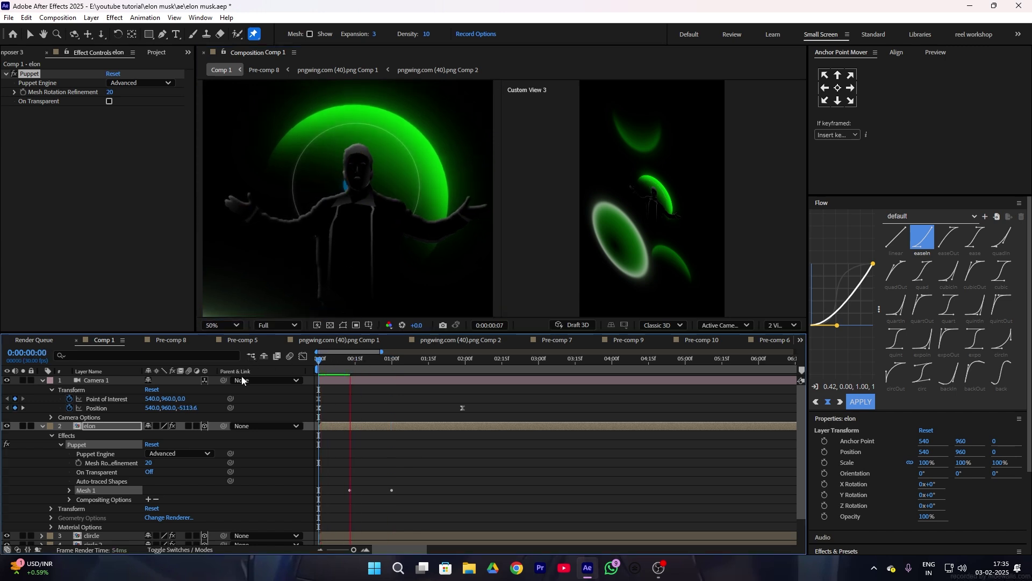
{"action": "key", "text": "space"}
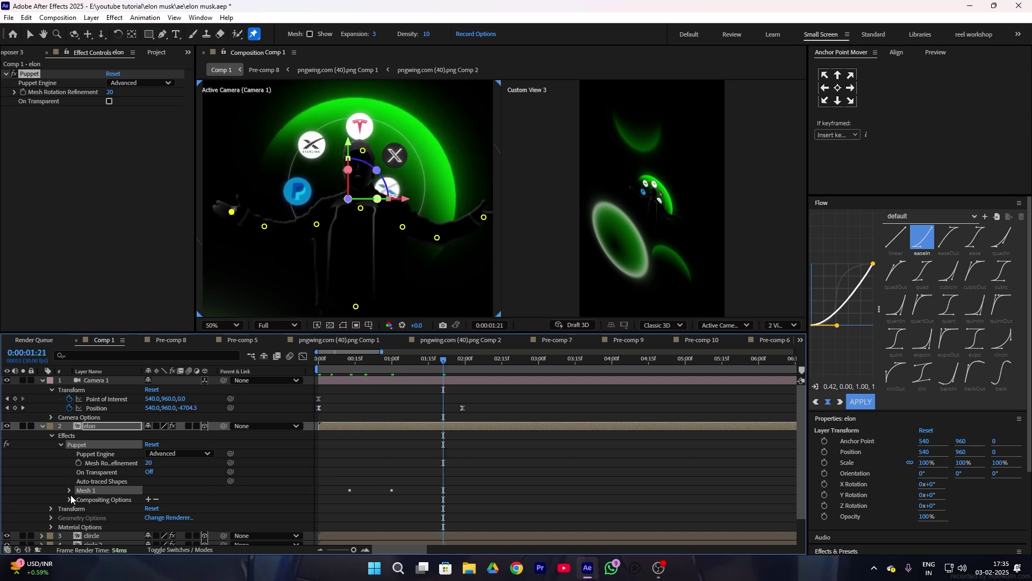
Apply Easy Ease to the position keyframes of Puppet Pin 8 and Puppet Pin 1 on the elon layer.
{"action": "left_click", "coordinate": [69, 490]}
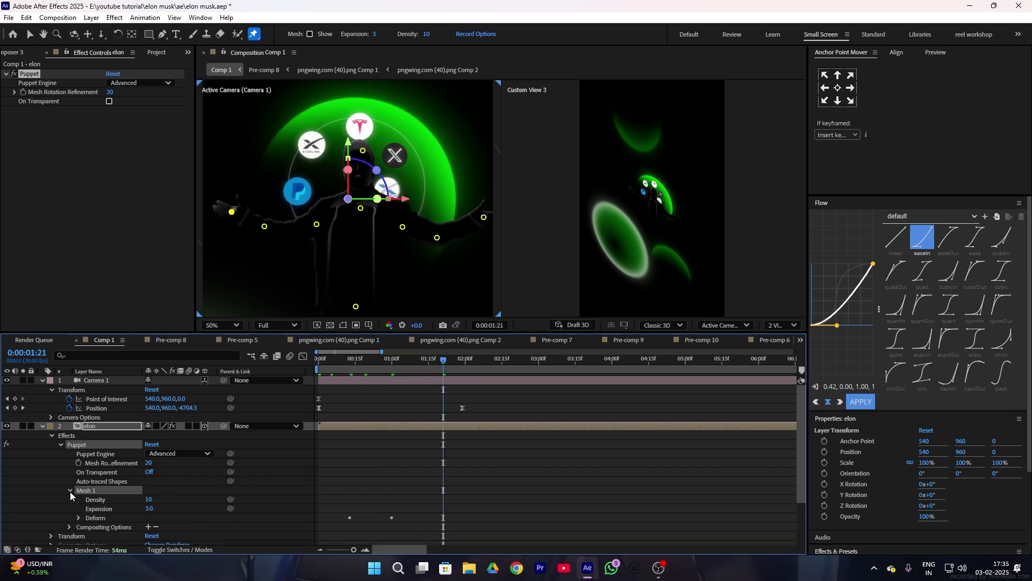
{"action": "left_click", "coordinate": [79, 517]}
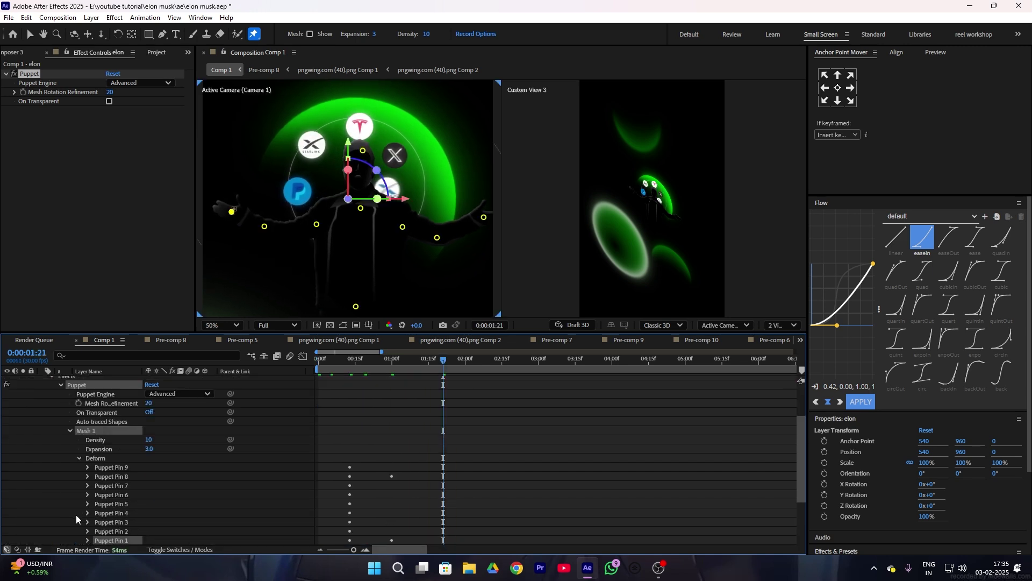
{"action": "scroll", "coordinate": [76, 514], "scroll_direction": "down", "scroll_amount": 4}
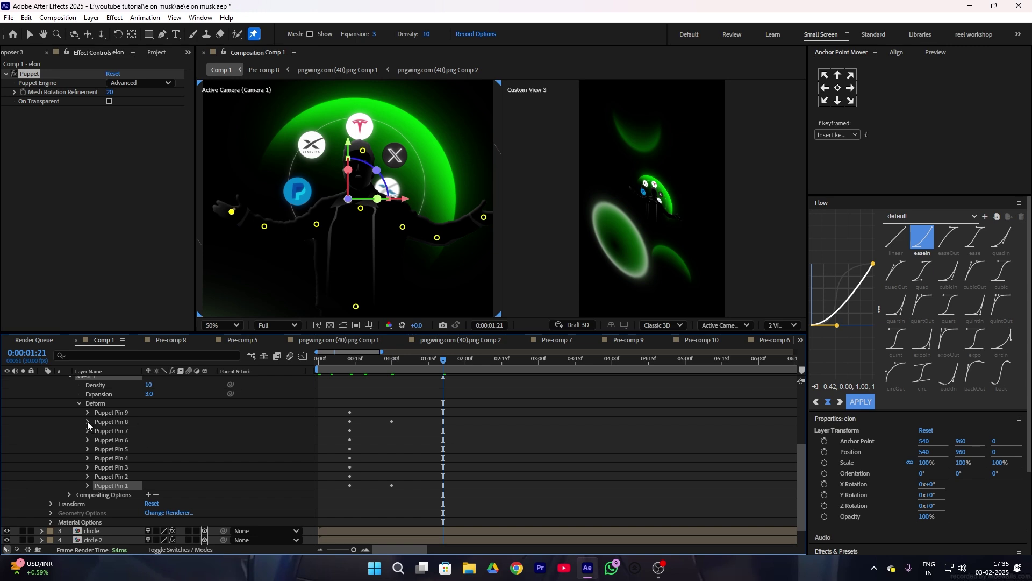
{"action": "left_click", "coordinate": [87, 421]}
{"action": "left_click", "coordinate": [87, 504]}
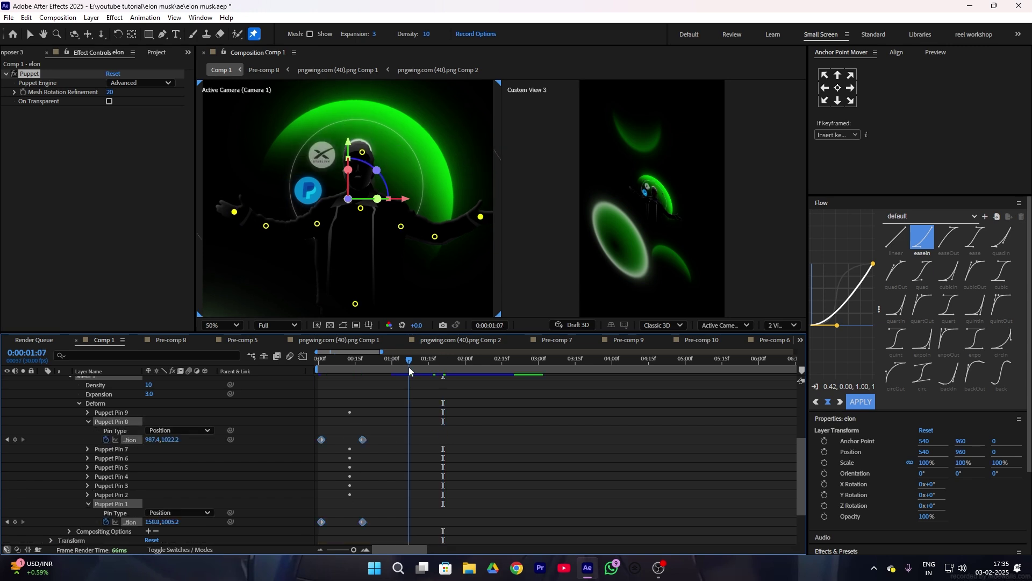
{"action": "mouse_move", "coordinate": [408, 368]}
{"action": "left_mouse_down"}
{"action": "mouse_move", "coordinate": [437, 368]}
{"action": "mouse_move", "coordinate": [424, 370]}
{"action": "left_mouse_up"}
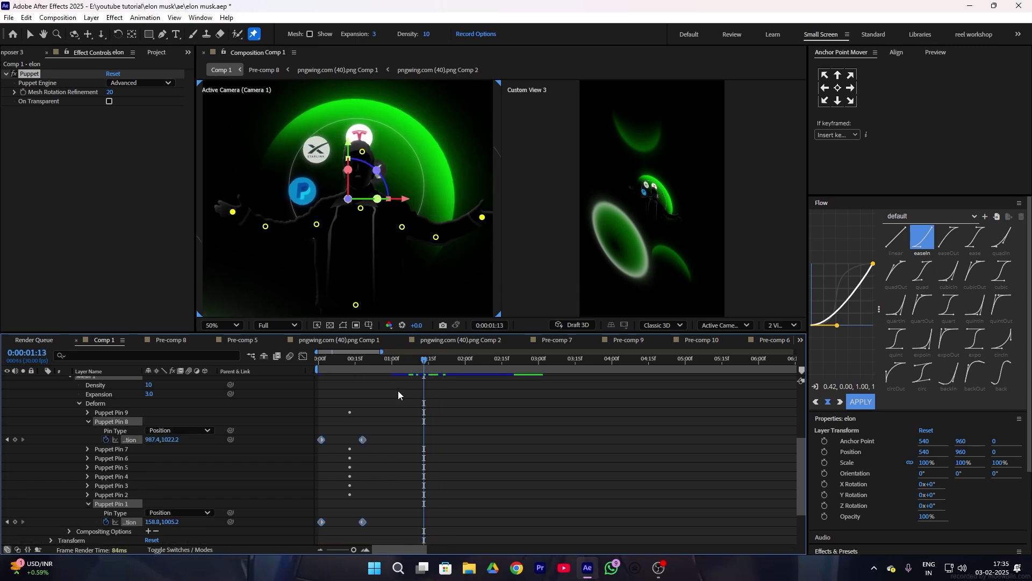
{"action": "key", "text": "F9"}
{"action": "left_click_drag", "start_coordinate": [408, 361], "coordinate": [421, 365]}
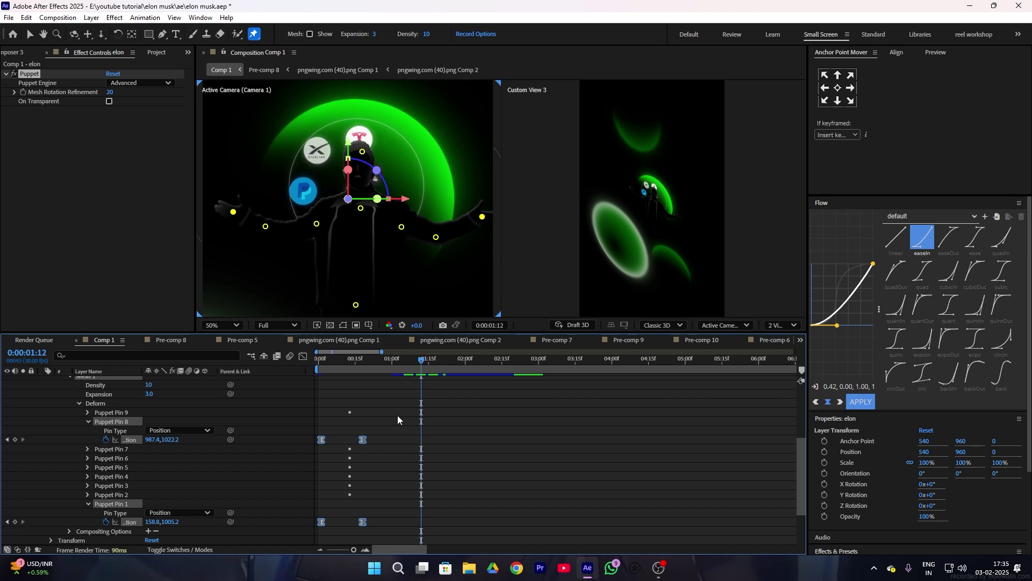
Space both hand pins' last three position keyframes out to about 1, 2 and 3 seconds, and preview the arm motion.
{"action": "scroll", "coordinate": [371, 516], "scroll_direction": "down", "scroll_amount": 5}
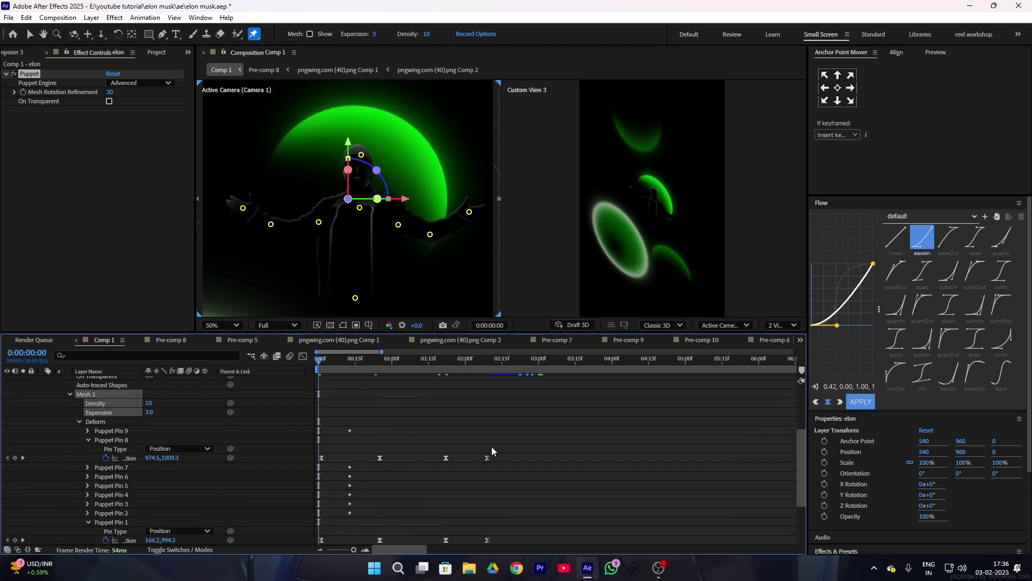
{"action": "left_click_drag", "start_coordinate": [491, 446], "coordinate": [512, 541]}
{"action": "key", "text": "space"}
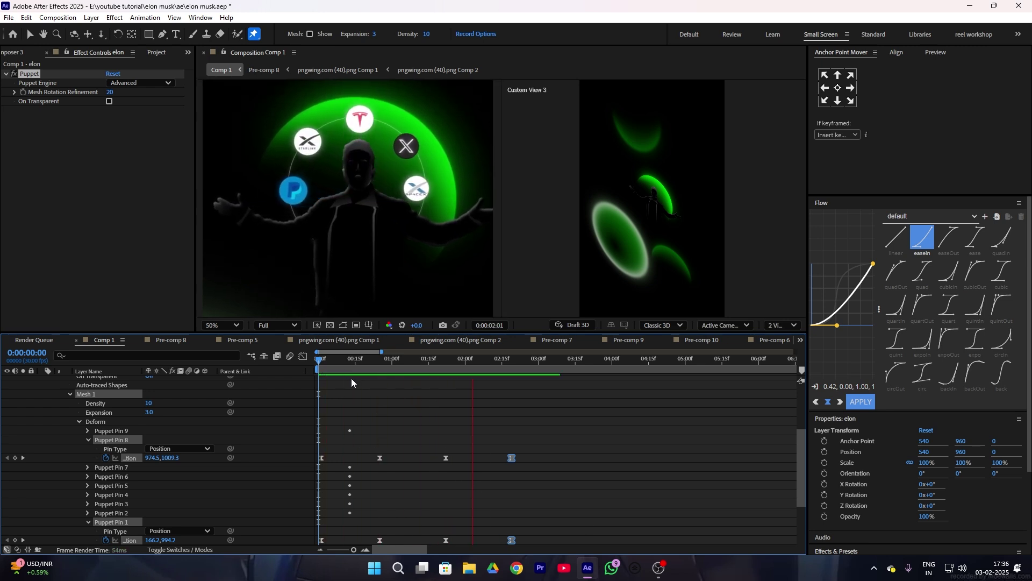
{"action": "left_click_drag", "start_coordinate": [492, 446], "coordinate": [543, 542]}
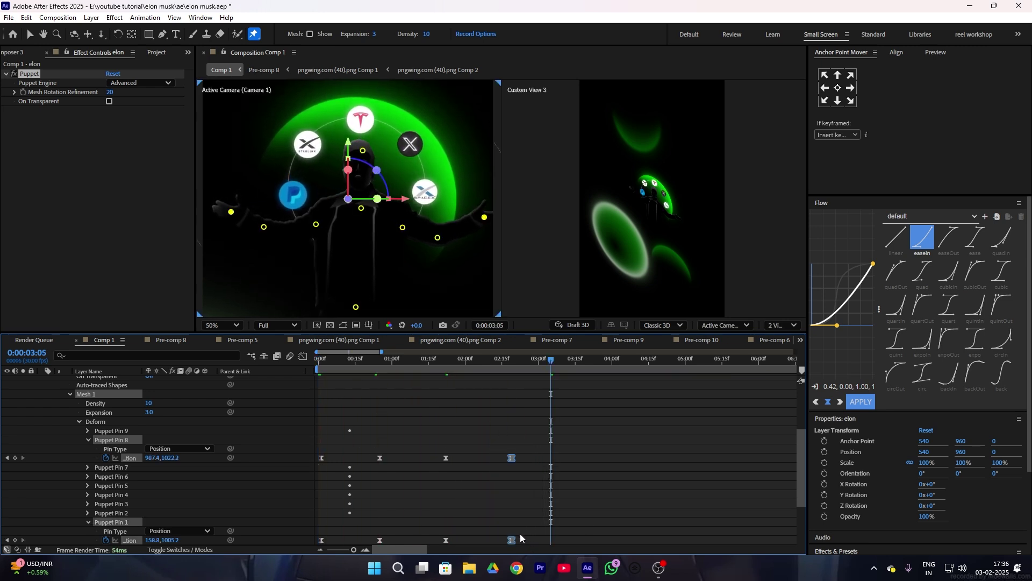
{"action": "left_click_drag", "start_coordinate": [432, 455], "coordinate": [448, 484]}
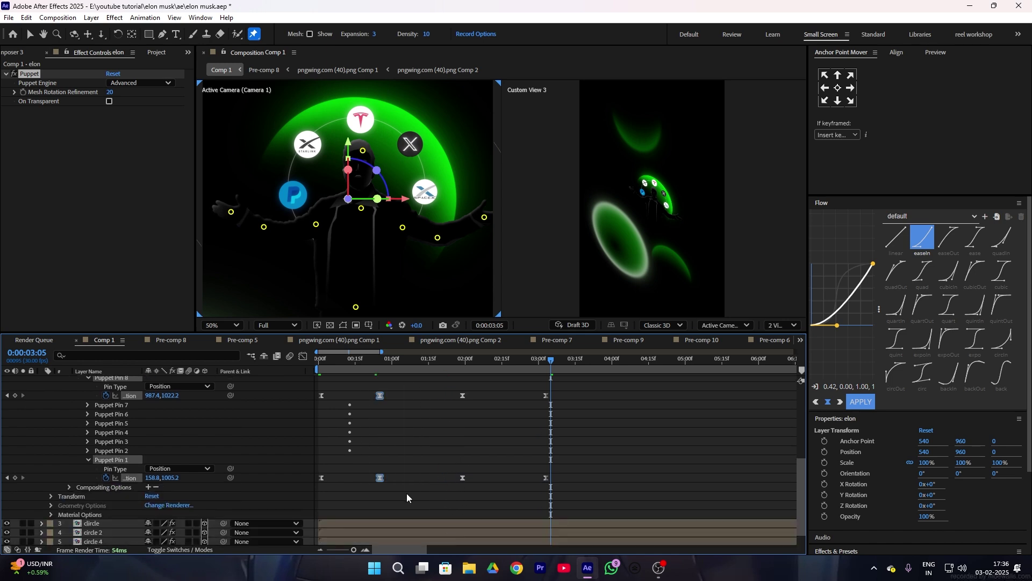
{"action": "key", "text": "space"}
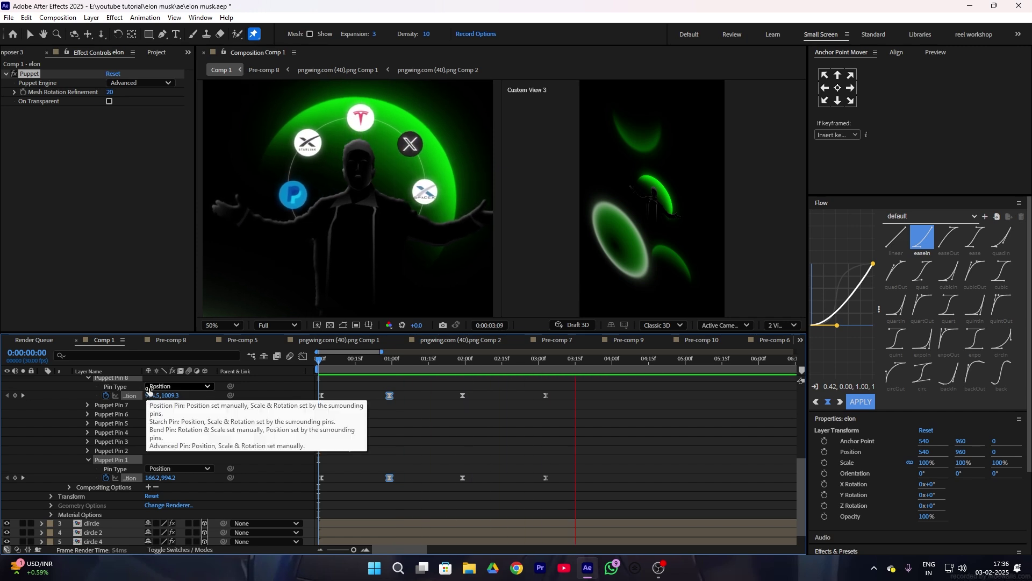
{"action": "key", "text": "space"}
Copy all the position keyframes of Puppet Pins 8 and 1, paste them at 0:00:04:12, and preview the loop.
{"action": "left_click_drag", "start_coordinate": [579, 391], "coordinate": [304, 506]}
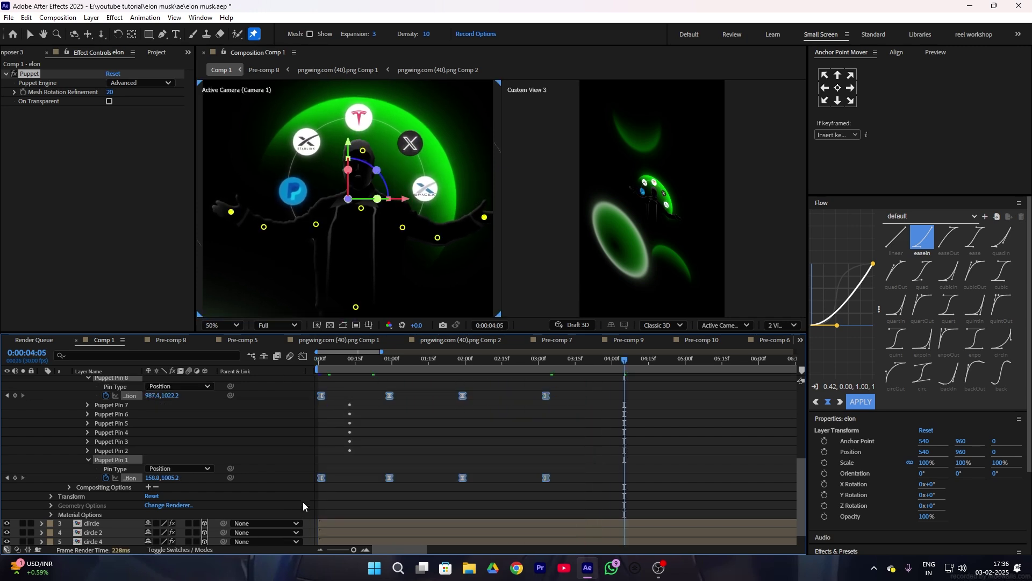
{"action": "left_click", "coordinate": [641, 363]}
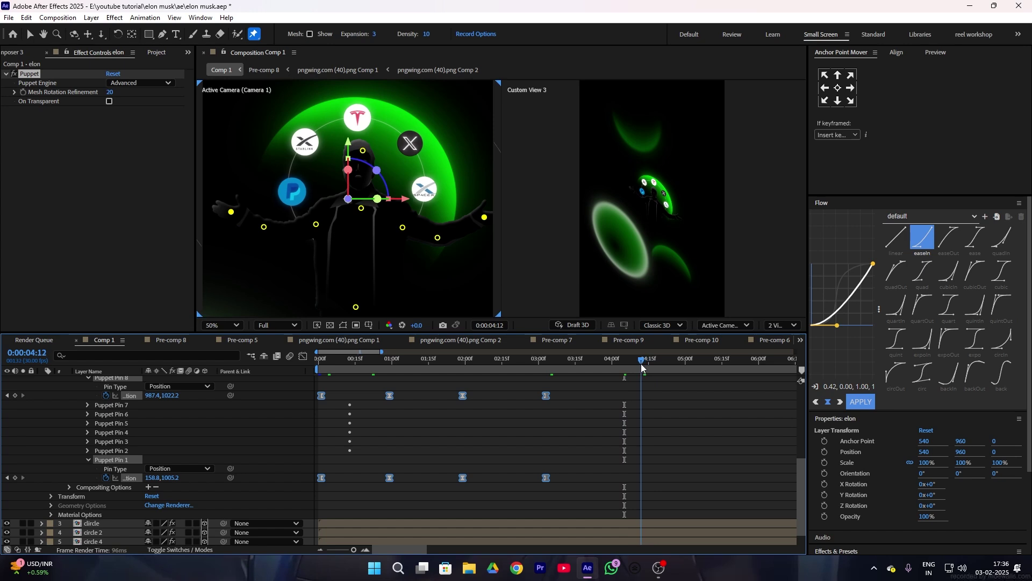
{"action": "key", "text": "ctrl+v"}
{"action": "left_click_drag", "start_coordinate": [641, 360], "coordinate": [534, 359]}
{"action": "key", "text": "space"}
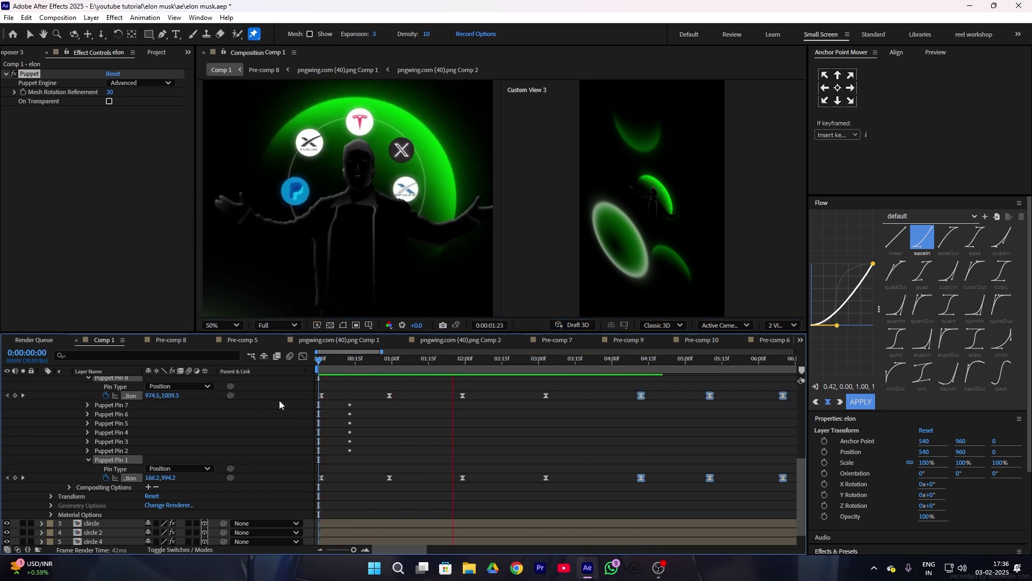
Collapse the elon layer's properties at the composition start and switch the viewer to a single active camera view.
{"action": "left_click", "coordinate": [390, 367]}
{"action": "left_click_drag", "start_coordinate": [370, 371], "coordinate": [269, 383]}
{"action": "key", "text": "u"}
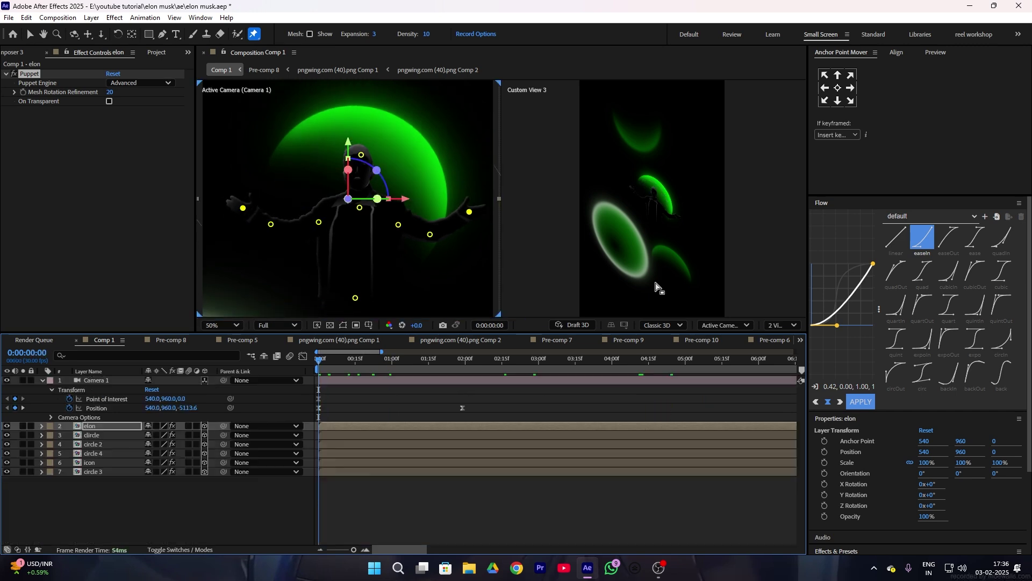
{"action": "left_click", "coordinate": [777, 326]}
{"action": "left_click", "coordinate": [785, 340]}
{"action": "left_click", "coordinate": [741, 325]}
Animate the elon layer's Y position from 1143 at the start to 960 at about 15 frames, with Easy Ease.
{"action": "left_click", "coordinate": [334, 428]}
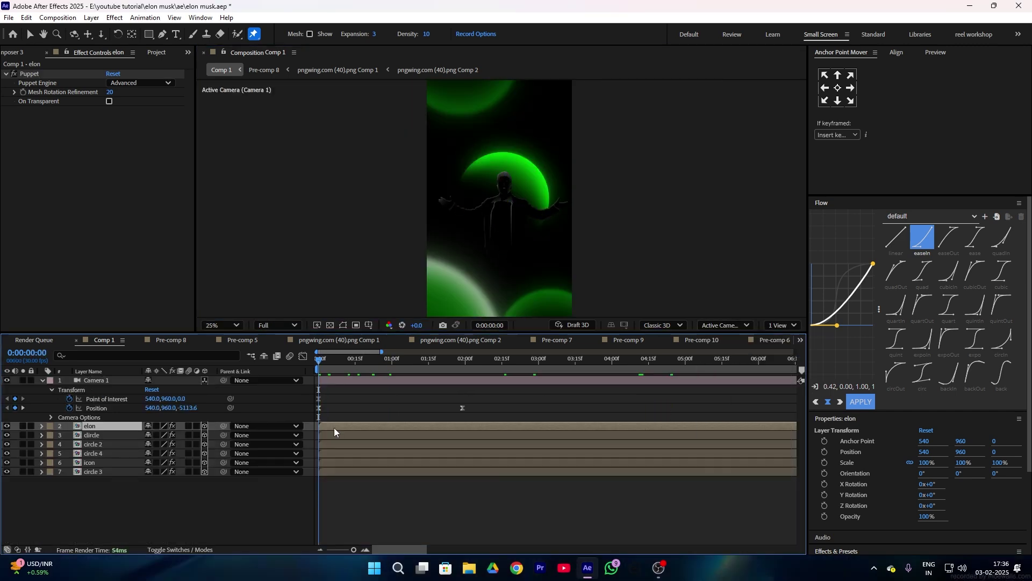
{"action": "left_click", "coordinate": [825, 454]}
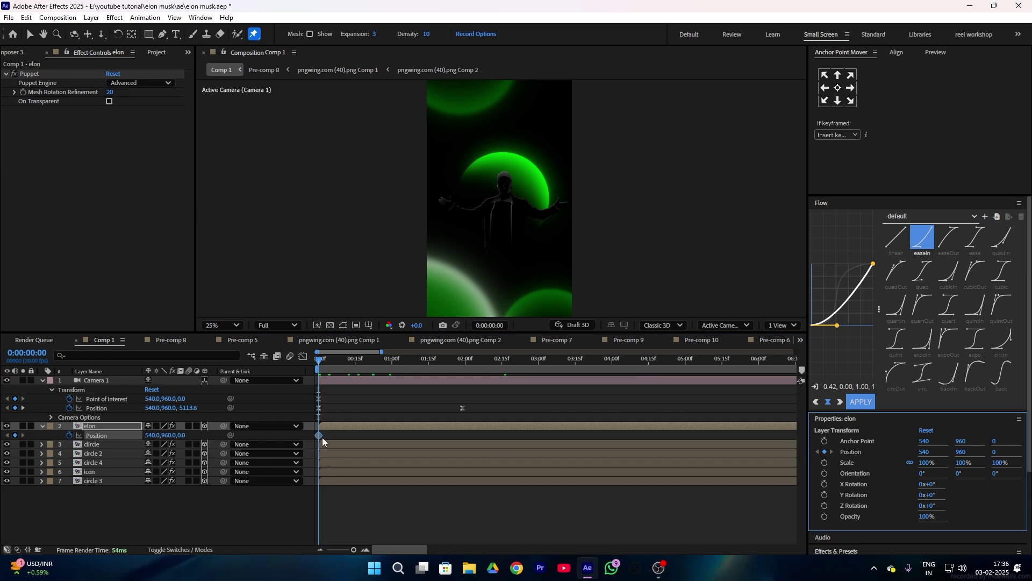
{"action": "left_click_drag", "start_coordinate": [322, 439], "coordinate": [354, 436]}
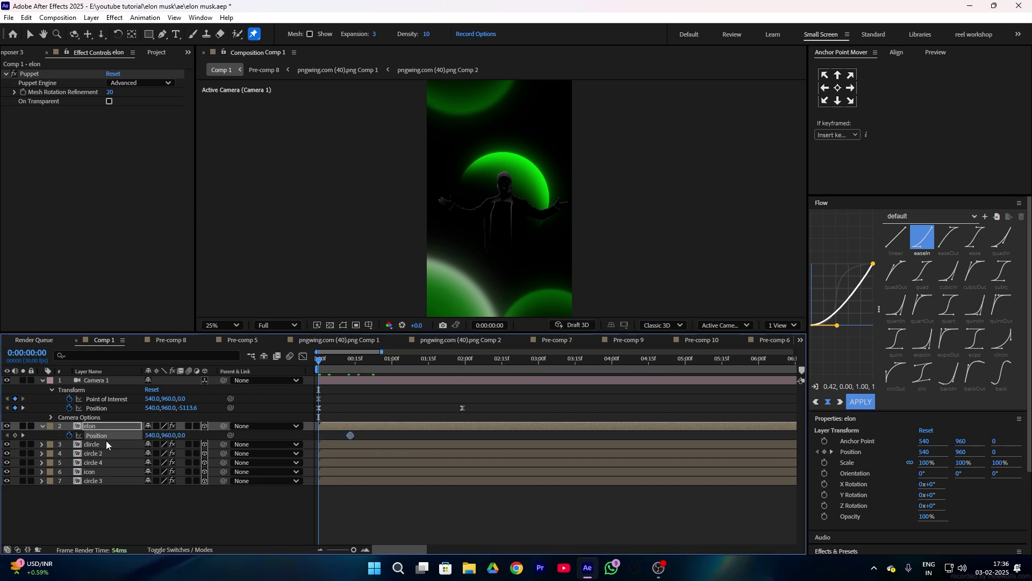
{"action": "left_click_drag", "start_coordinate": [185, 437], "coordinate": [278, 423]}
{"action": "mouse_move", "coordinate": [364, 432]}
{"action": "left_mouse_down"}
{"action": "mouse_move", "coordinate": [299, 446]}
{"action": "mouse_move", "coordinate": [355, 435]}
{"action": "left_mouse_up"}
{"action": "key", "text": "F9"}
{"action": "left_click", "coordinate": [361, 438]}
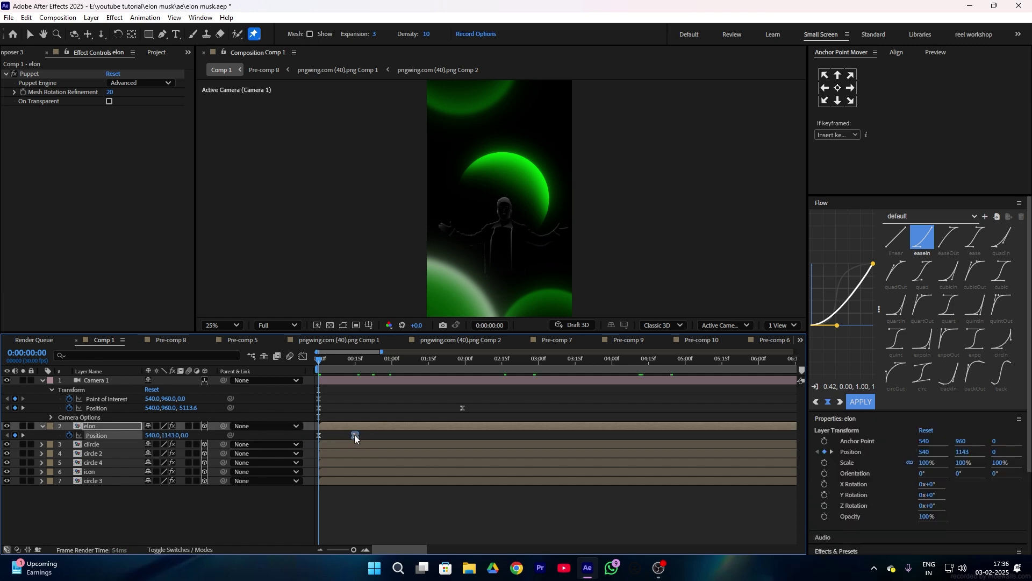
Animate the elon layer's opacity from 0% at the start to 100% shortly after, and preview the fade-in.
{"action": "left_click", "coordinate": [824, 518]}
{"action": "left_click_drag", "start_coordinate": [316, 446], "coordinate": [333, 446]}
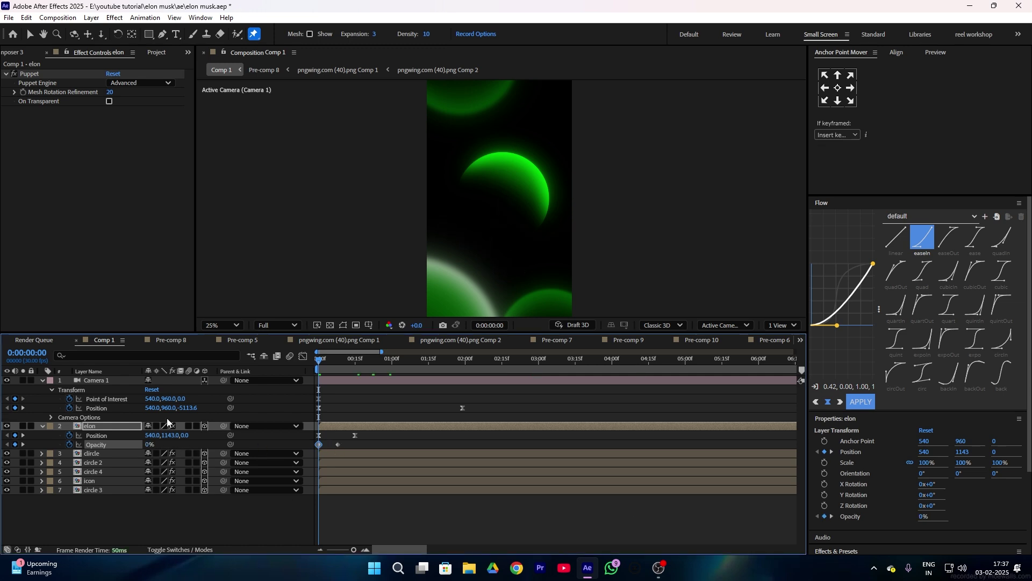
{"action": "left_click", "coordinate": [346, 448]}
{"action": "key", "text": "space"}
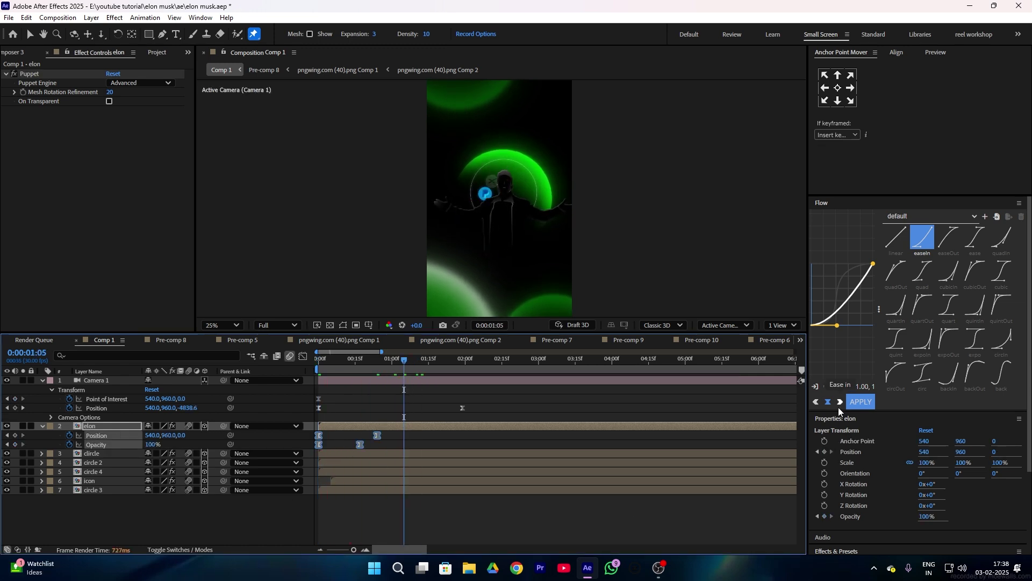
Apply the quint easing curve to the elon layer's position and opacity keyframes, and move the final position keyframe to 0:00:01:05.
{"action": "left_click", "coordinate": [870, 405]}
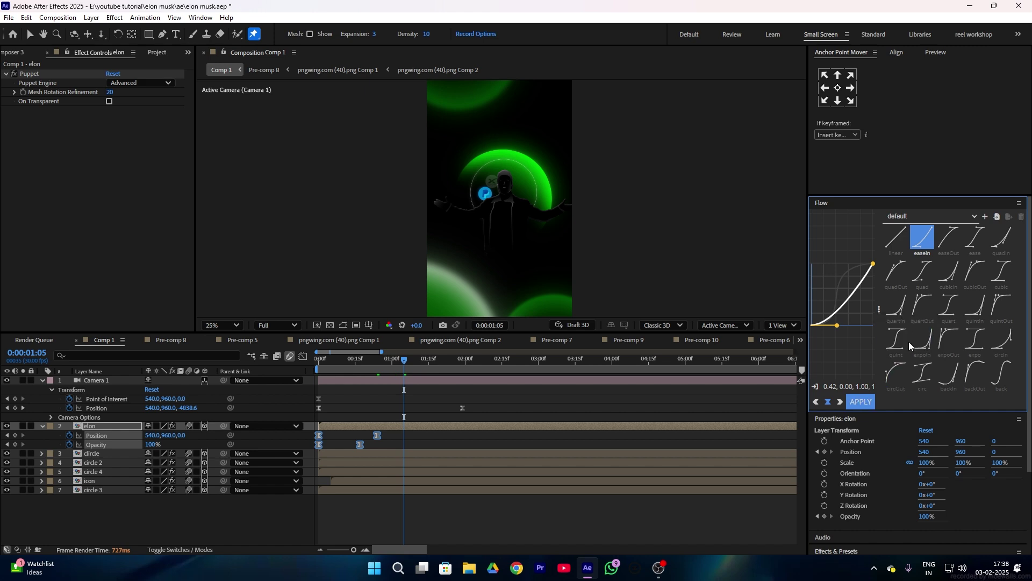
{"action": "left_click", "coordinate": [896, 339]}
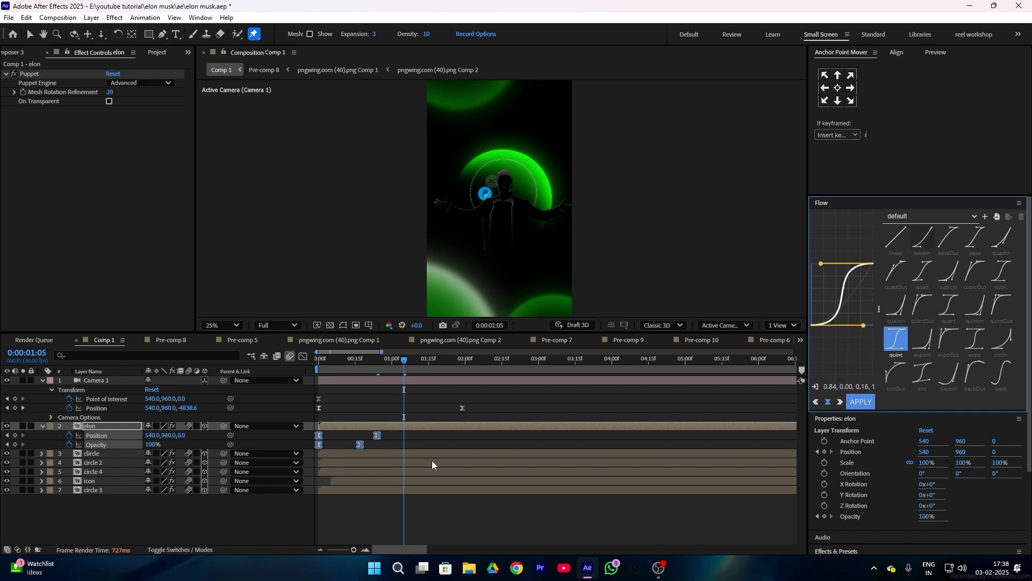
{"action": "left_click", "coordinate": [386, 440]}
{"action": "left_click_drag", "start_coordinate": [377, 435], "coordinate": [403, 435]}
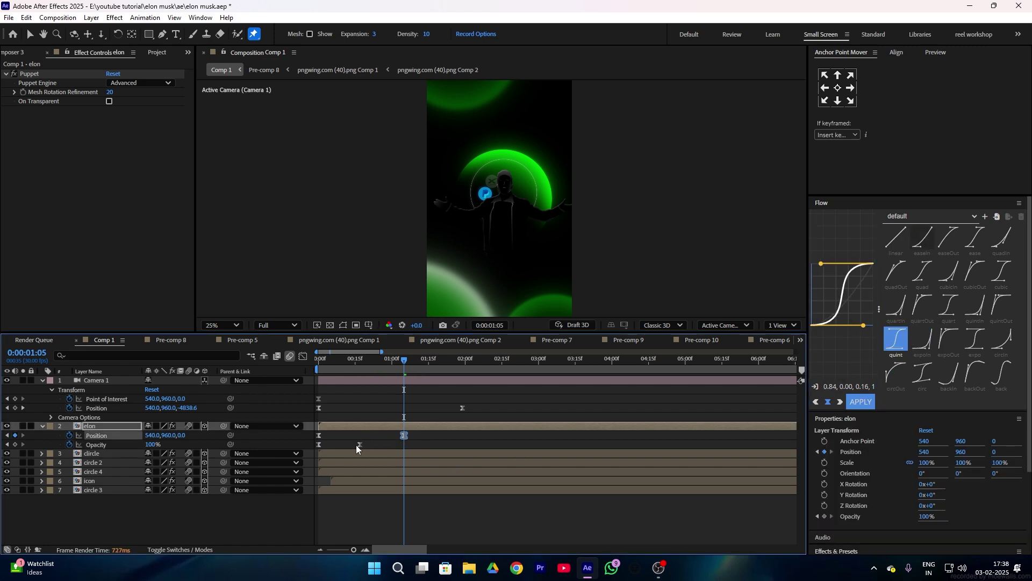
Retime the elon layer's final opacity keyframe to about 0:00:00:15 and preview the entrance from the start.
{"action": "left_click", "coordinate": [360, 445]}
{"action": "key", "text": "Home"}
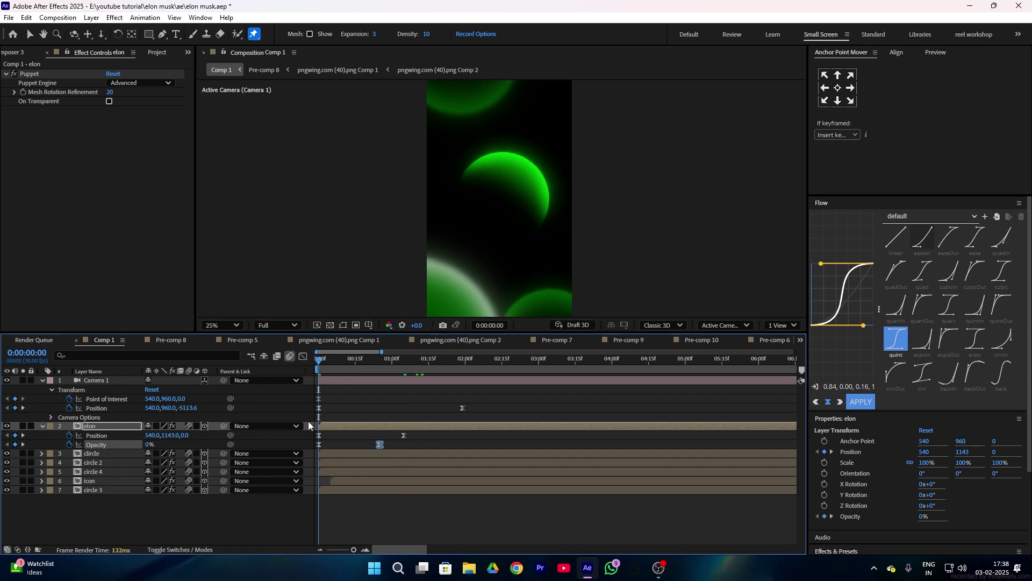
{"action": "left_click_drag", "start_coordinate": [320, 444], "coordinate": [384, 453]}
{"action": "key", "text": "space"}
{"action": "left_click_drag", "start_coordinate": [339, 364], "coordinate": [230, 376]}
{"action": "left_click", "coordinate": [238, 385]}
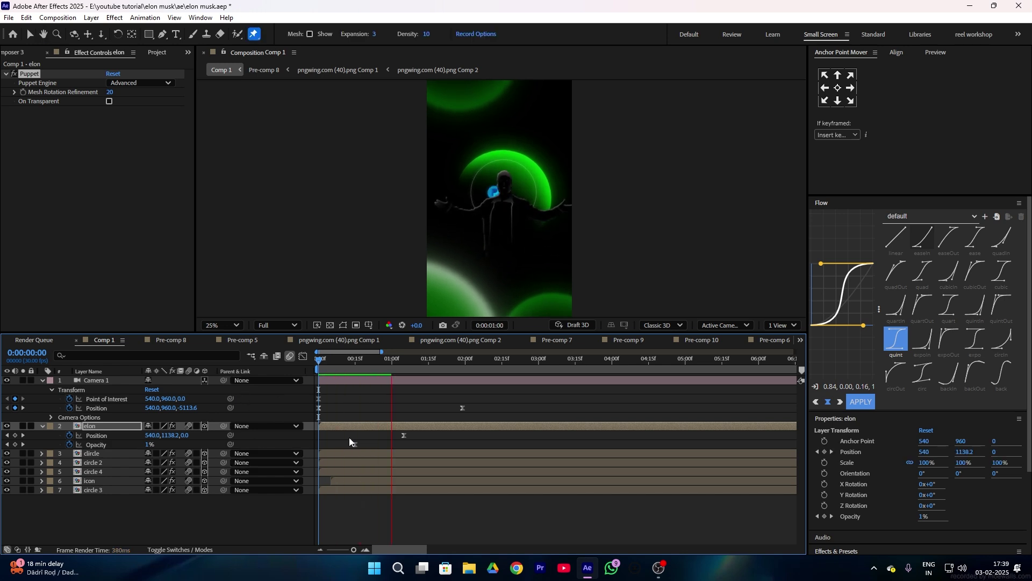
Add a Deep Glow effect to the elon layer at 0:00:01:14 and set its exposure to 1.23.
{"action": "left_click", "coordinate": [426, 360]}
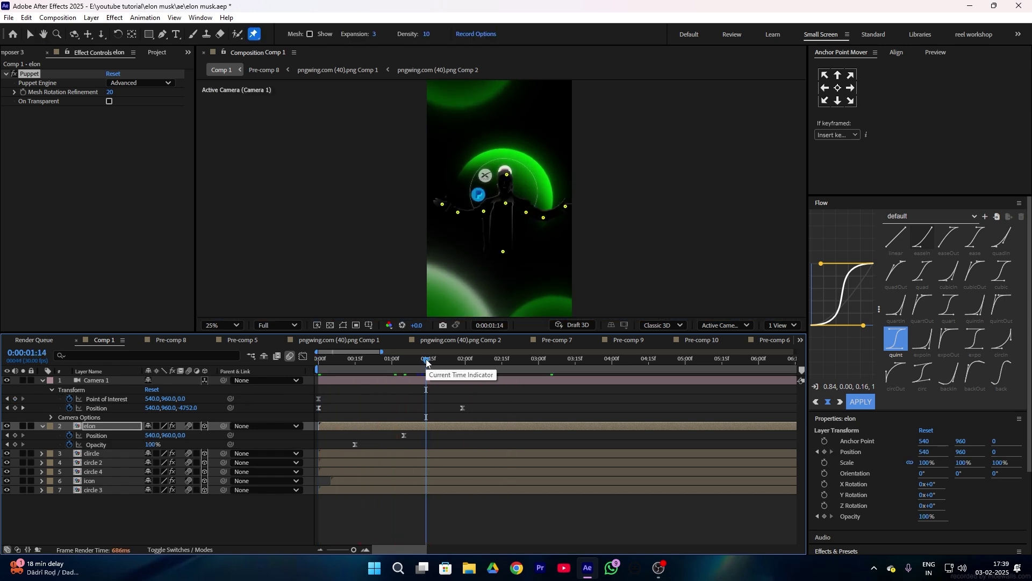
{"action": "key", "text": "ctrl+space"}
{"action": "type", "text": "d"}
{"action": "left_click", "coordinate": [396, 376]}
{"action": "key", "text": "v"}
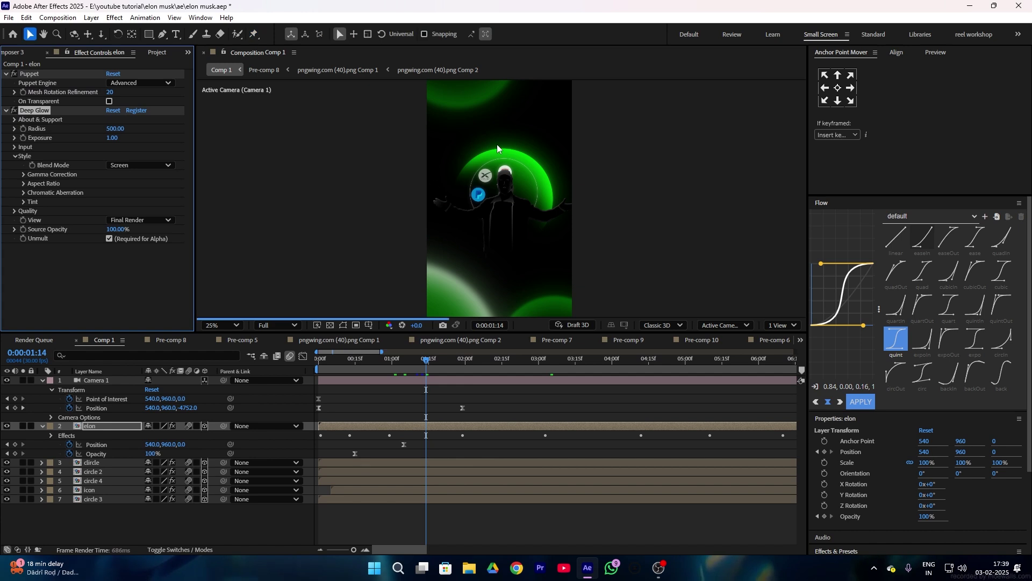
{"action": "key", "text": "period"}
{"action": "key", "text": "period"}
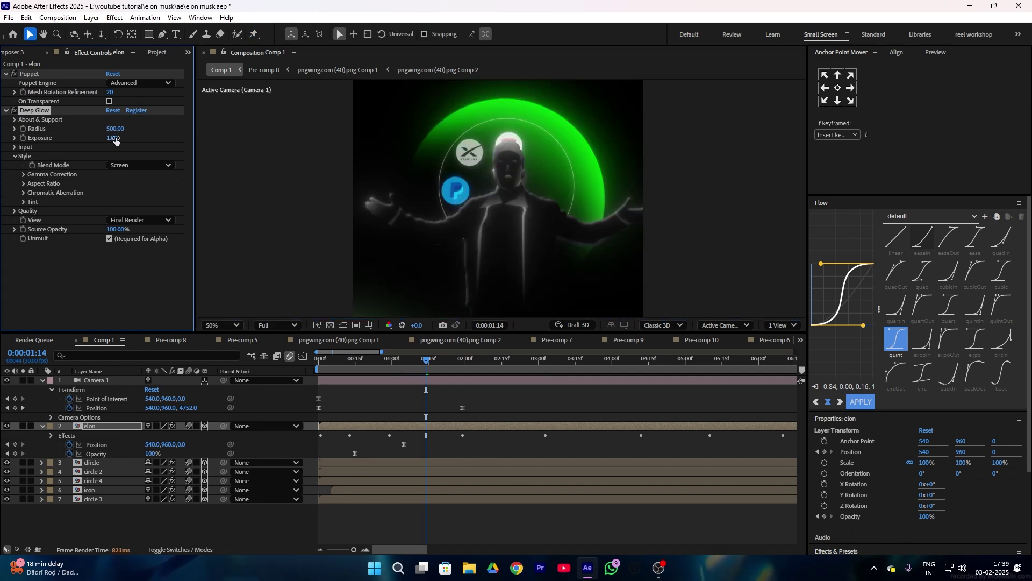
{"action": "left_click_drag", "start_coordinate": [75, 138], "coordinate": [76, 141]}
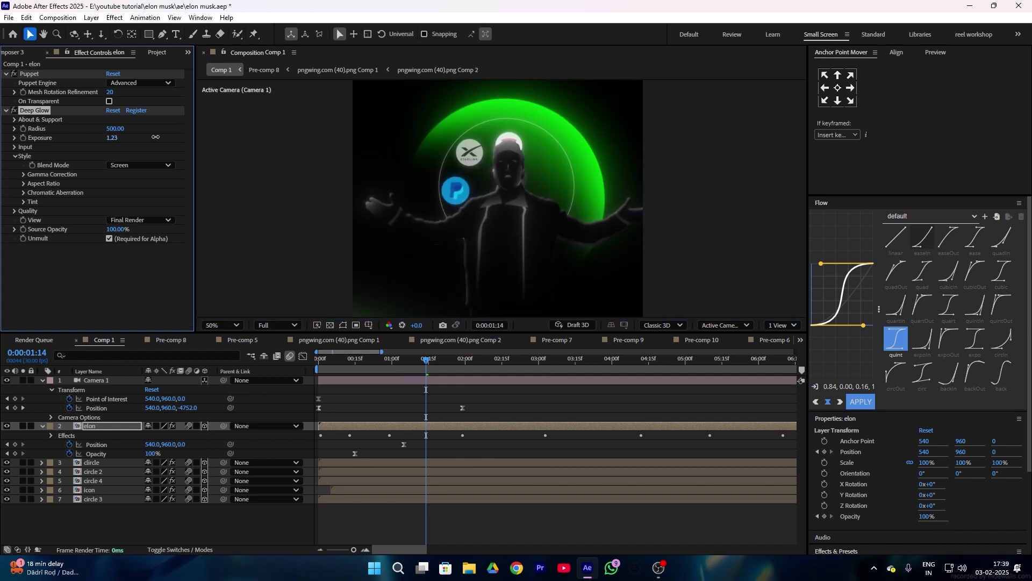
{"action": "left_click_drag", "start_coordinate": [153, 137], "coordinate": [156, 141]}
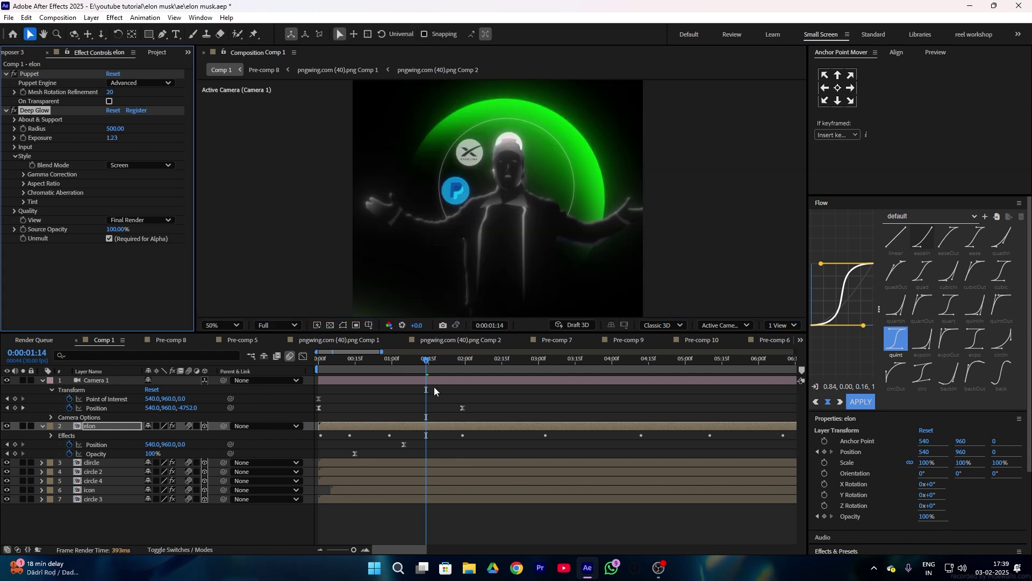
Add a Drop Shadow to the elon layer with softness 80 and opacity 100%, and preview the animation from the start.
{"action": "key", "text": "ctrl+space"}
{"action": "key", "text": "Return"}
{"action": "left_click", "coordinate": [110, 315]}
{"action": "type", "text": "80"}
{"action": "key", "text": "Return"}
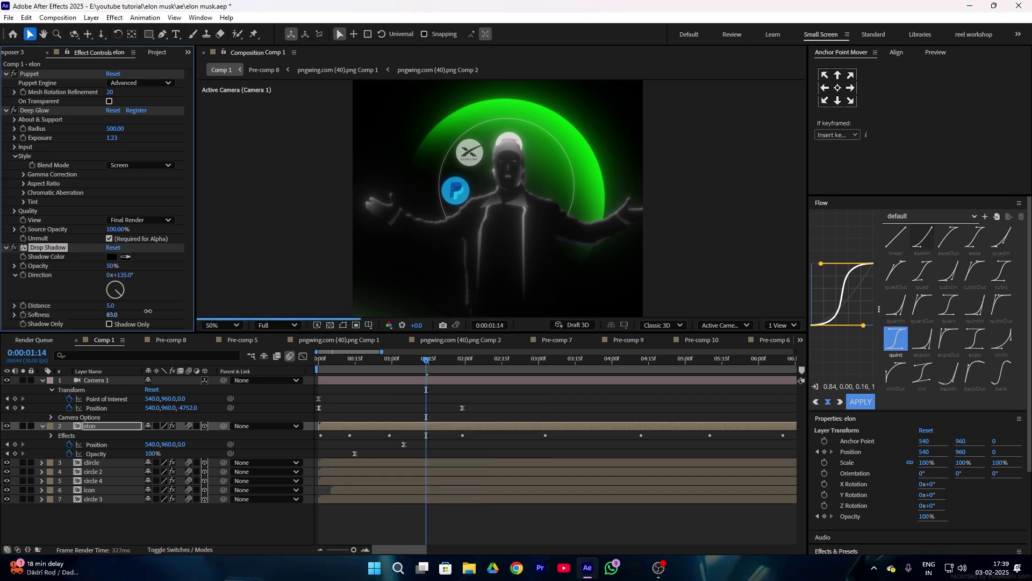
{"action": "left_click", "coordinate": [141, 268]}
{"action": "left_click_drag", "start_coordinate": [109, 265], "coordinate": [145, 266]}
{"action": "left_click", "coordinate": [427, 437]}
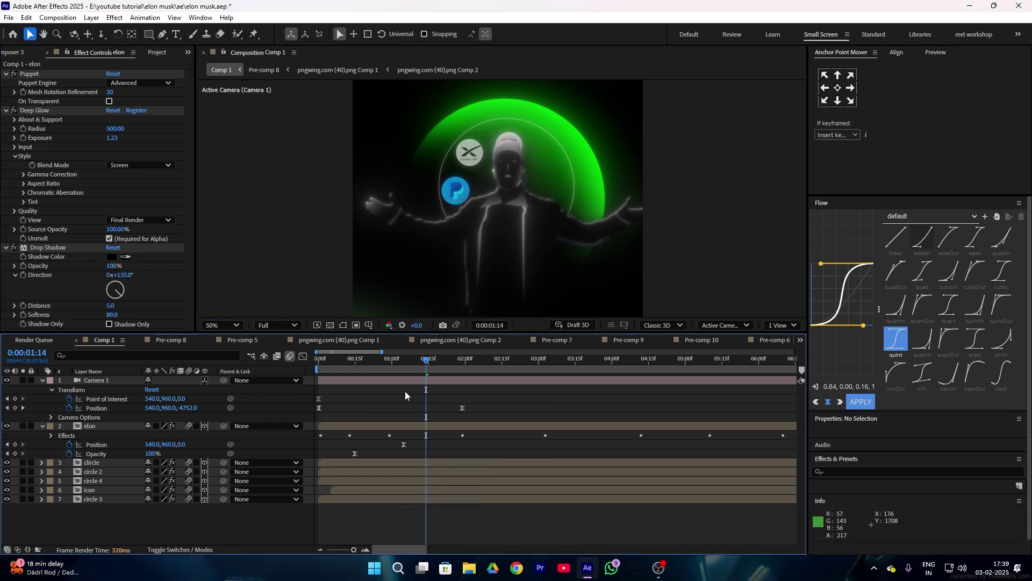
{"action": "left_click_drag", "start_coordinate": [337, 360], "coordinate": [253, 370]}
{"action": "key", "text": "space"}
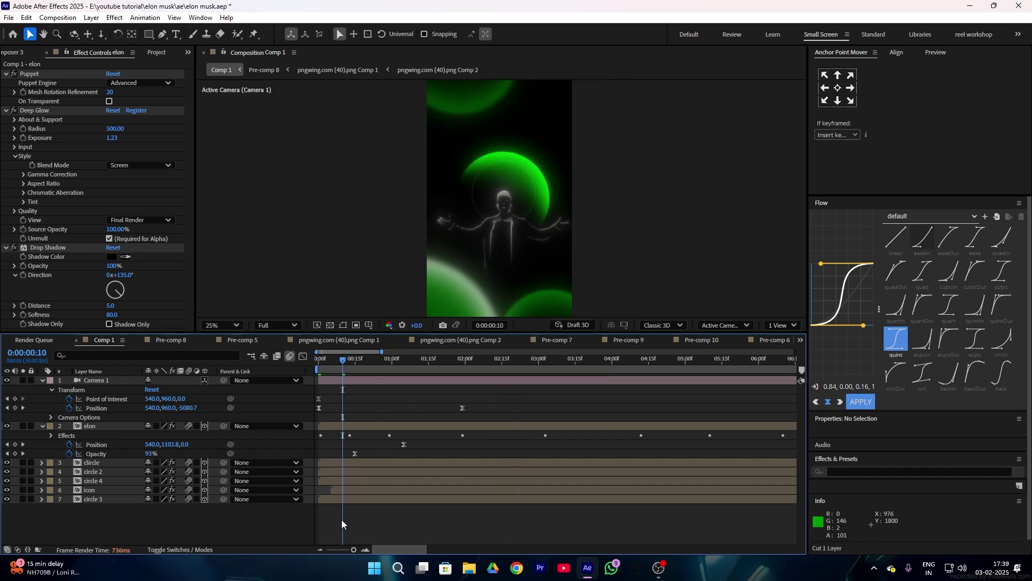
Add a black solid layer at the full 1080 × 1920 px composition size.
{"action": "right_click", "coordinate": [341, 522]}
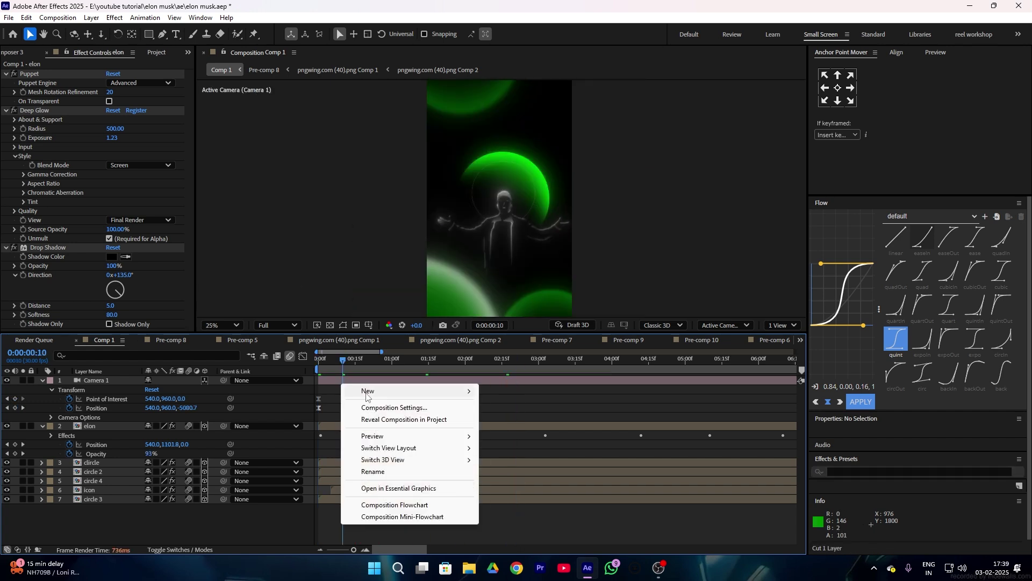
{"action": "mouse_move", "coordinate": [367, 393]}
{"action": "left_click", "coordinate": [495, 420]}
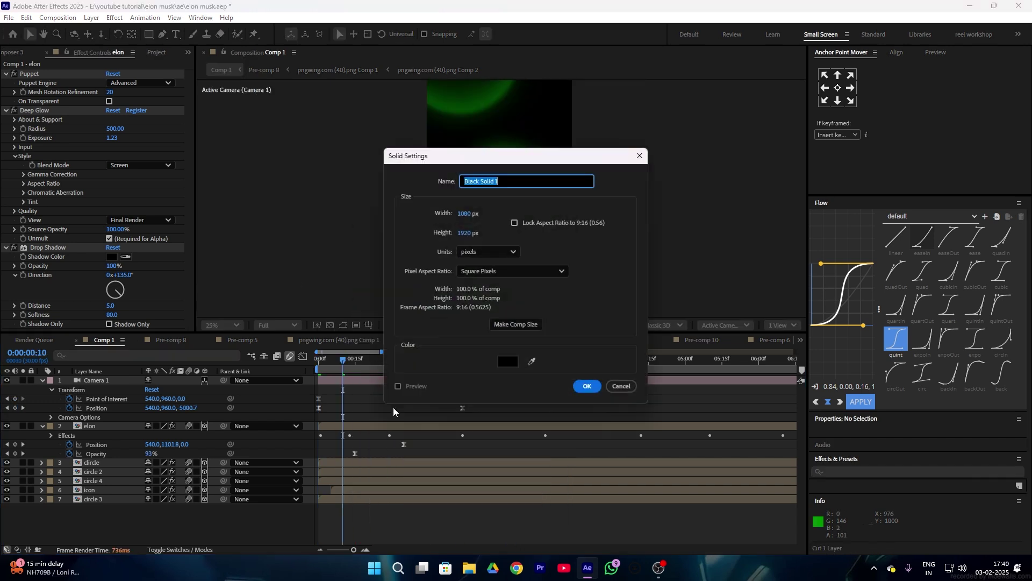
{"action": "left_click", "coordinate": [587, 385]}
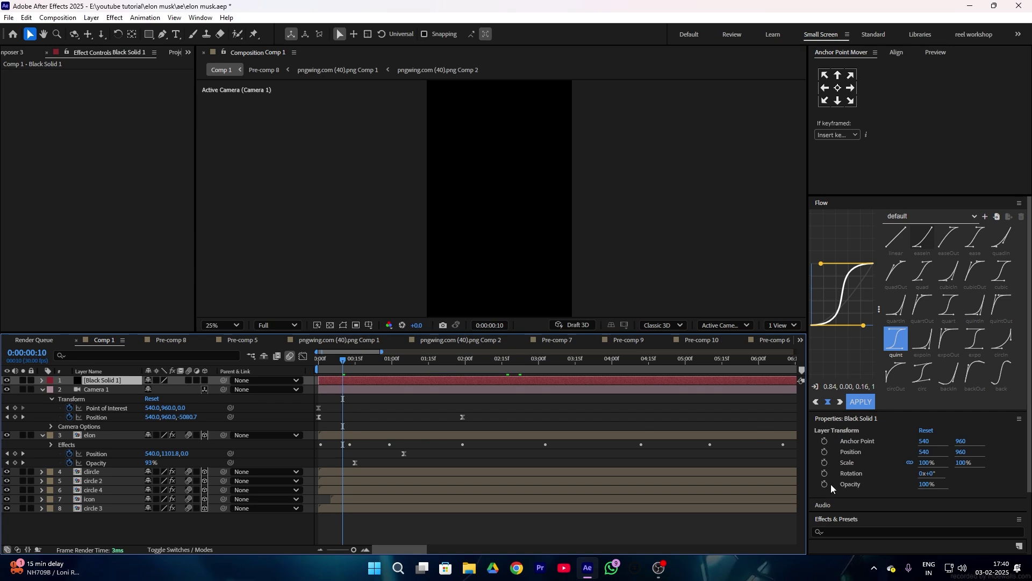
Keyframe the black solid's opacity from 100% at 0:00:00:00 to 0% at 0:00:00:10 and preview the fade.
{"action": "left_click", "coordinate": [824, 484]}
{"action": "left_click_drag", "start_coordinate": [329, 362], "coordinate": [260, 364]}
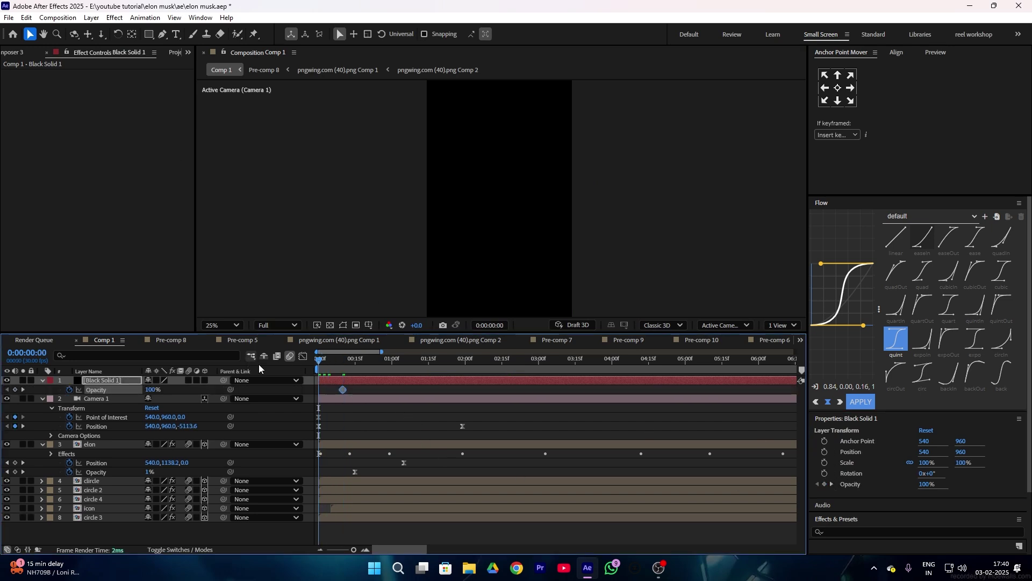
{"action": "left_click_drag", "start_coordinate": [927, 484], "coordinate": [65, 444]}
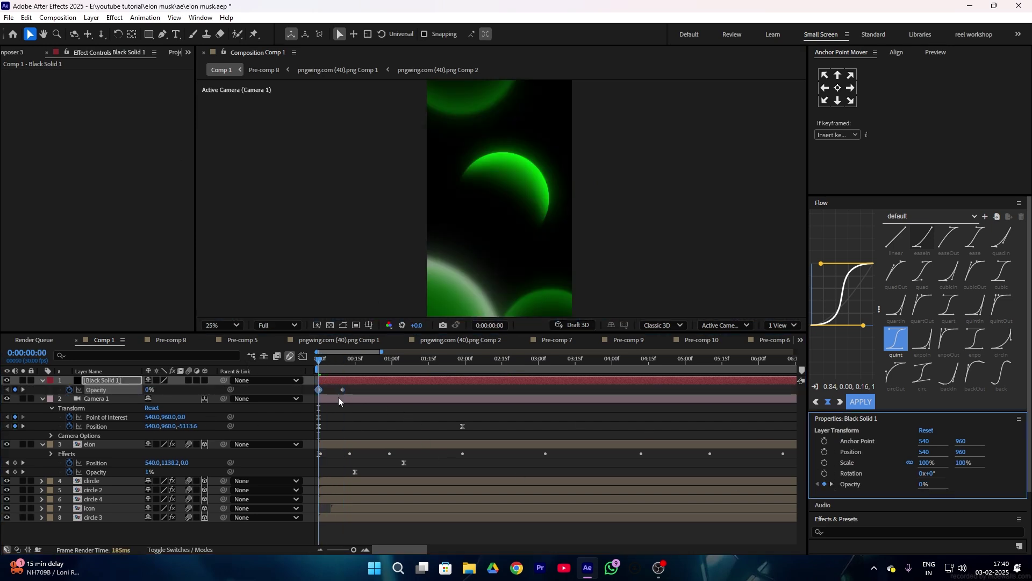
{"action": "key", "text": "ctrl+z"}
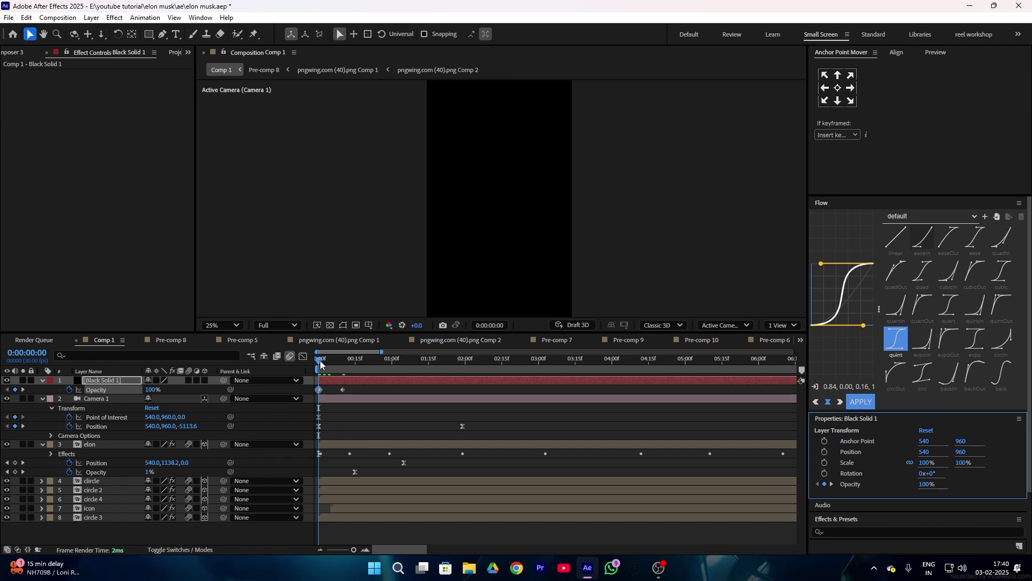
{"action": "left_click_drag", "start_coordinate": [320, 363], "coordinate": [343, 359]}
{"action": "left_click_drag", "start_coordinate": [926, 484], "coordinate": [154, 417]}
{"action": "key", "text": "Home"}
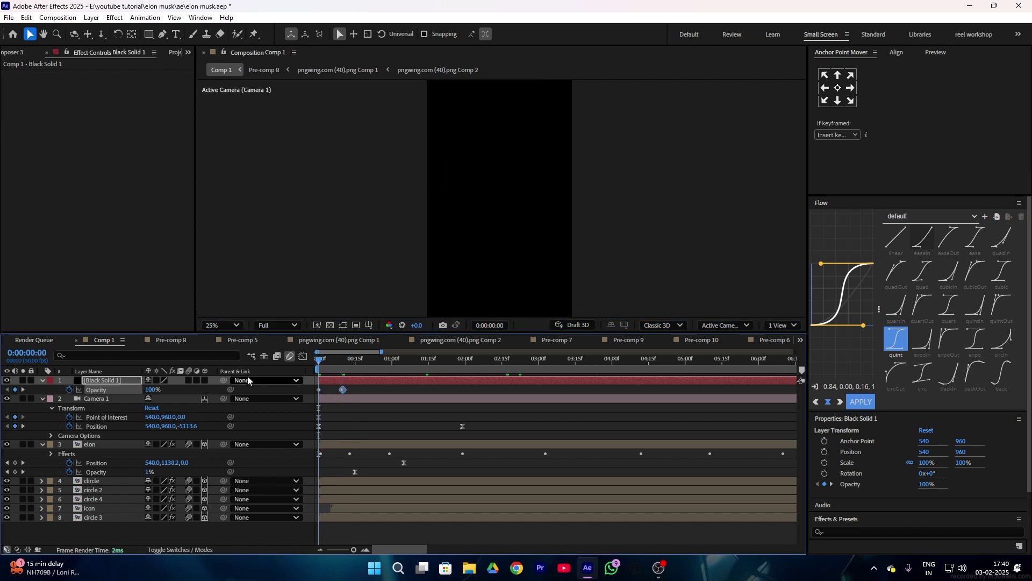
{"action": "key", "text": "space"}
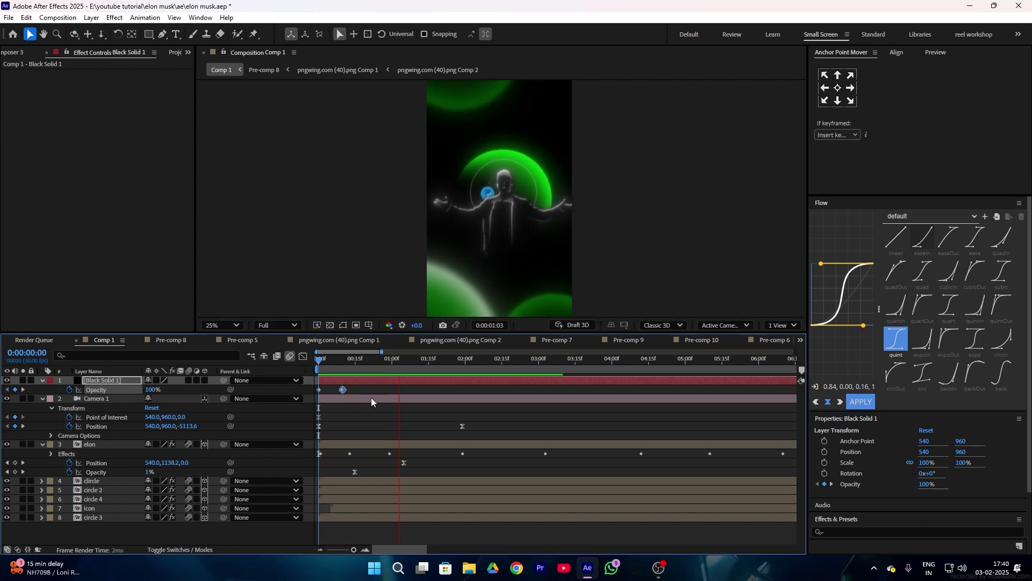
Apply Easy Ease to the black solid's opacity keyframes, move the 0% keyframe to about 0:00:00:12, and preview from the start.
{"action": "left_click_drag", "start_coordinate": [359, 386], "coordinate": [299, 402]}
{"action": "key", "text": "F9"}
{"action": "left_click_drag", "start_coordinate": [338, 362], "coordinate": [295, 361]}
{"action": "key", "text": "space"}
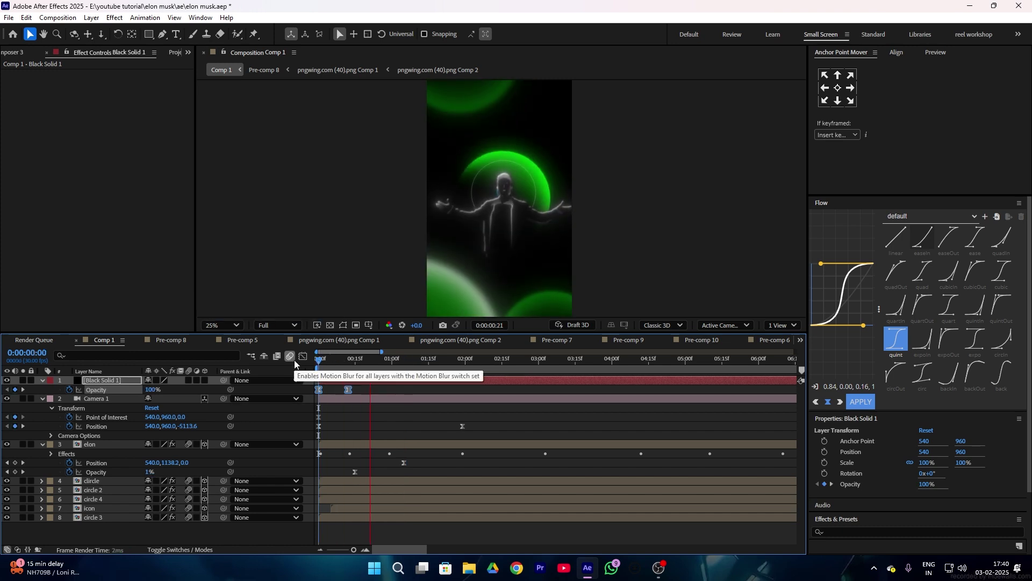
Add point of interest and position keyframes to Camera 1 at about 0:00:02:19.
{"action": "left_click", "coordinate": [103, 398]}
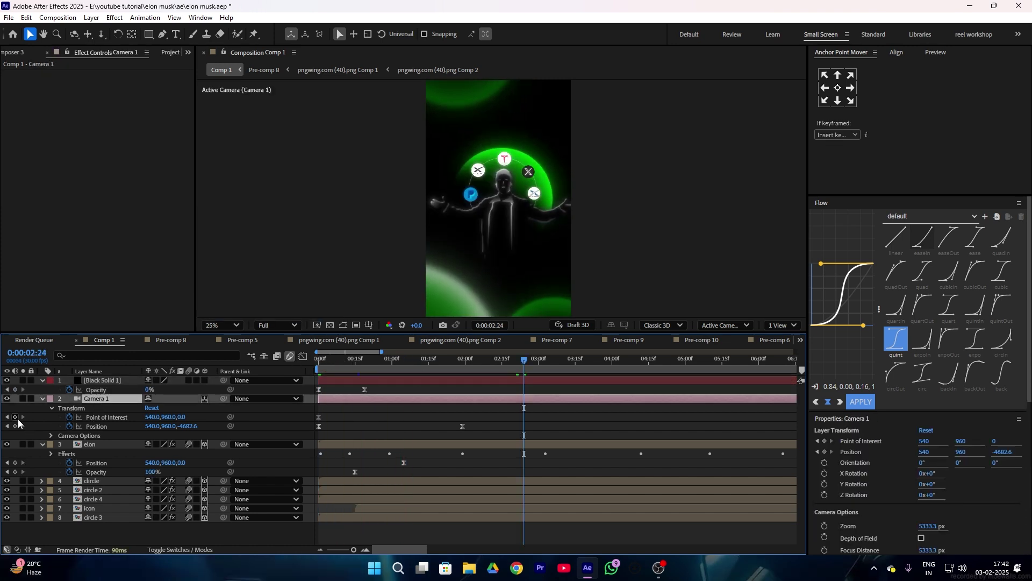
{"action": "left_click", "coordinate": [15, 417]}
{"action": "left_click", "coordinate": [15, 426]}
Animate Camera 1 closer around 0:00:04:03, with position 540, 960, -2596.6 and point of interest 576, 941, 0.
{"action": "left_click_drag", "start_coordinate": [519, 365], "coordinate": [577, 365]}
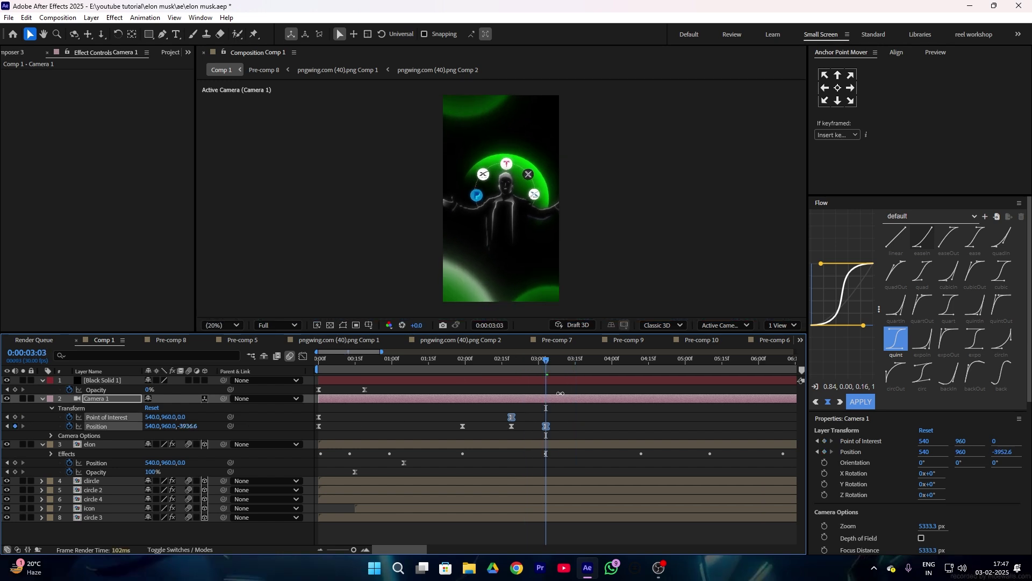
{"action": "key", "text": "Home"}
{"action": "left_click_drag", "start_coordinate": [546, 426], "coordinate": [636, 429]}
{"action": "key", "text": "space"}
{"action": "left_click_drag", "start_coordinate": [186, 426], "coordinate": [728, 374]}
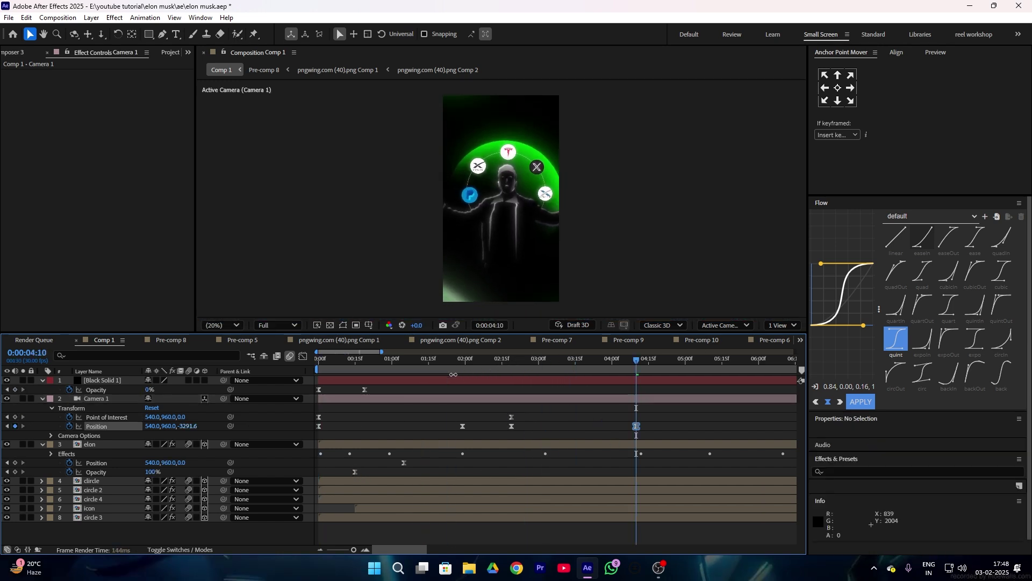
{"action": "left_click_drag", "start_coordinate": [152, 417], "coordinate": [205, 424]}
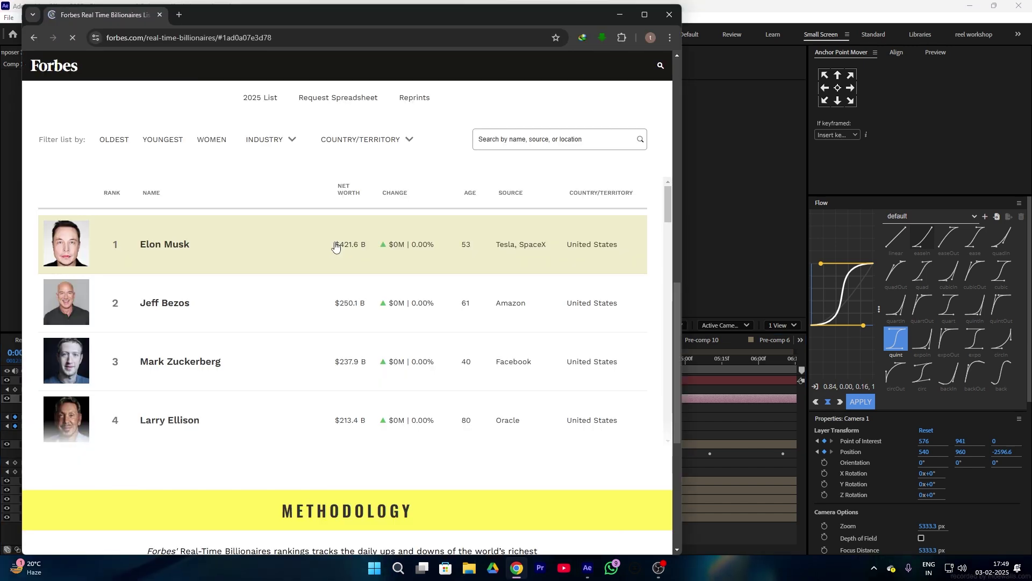
Copy Elon Musk's $421.6 B net worth from the Forbes list and paste it into Comp 1 as a text layer.
{"action": "left_click_drag", "start_coordinate": [336, 245], "coordinate": [366, 245]}
{"action": "key", "text": "ctrl+c"}
{"action": "left_click", "coordinate": [620, 15]}
{"action": "key", "text": "ctrl+v"}
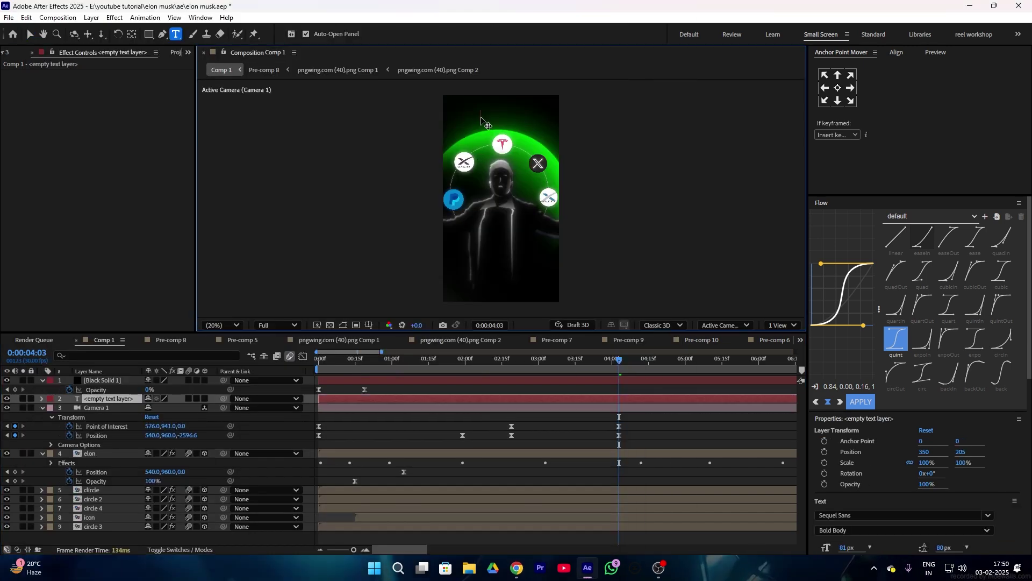
Set the font of the $421.6 B text to Inter Regular.
{"action": "left_click", "coordinate": [868, 516]}
{"action": "type", "text": "inter"}
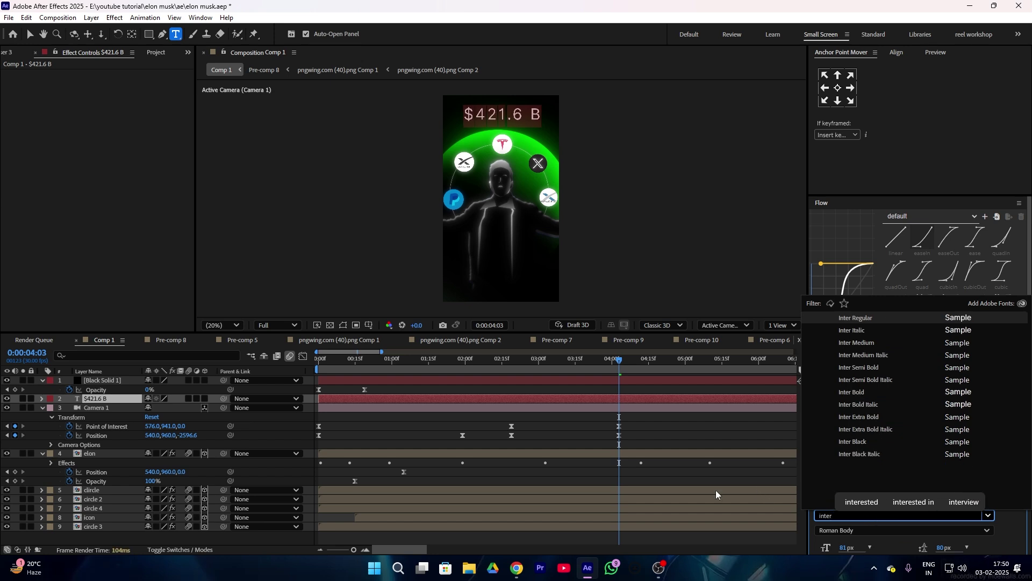
{"action": "left_click", "coordinate": [586, 481]}
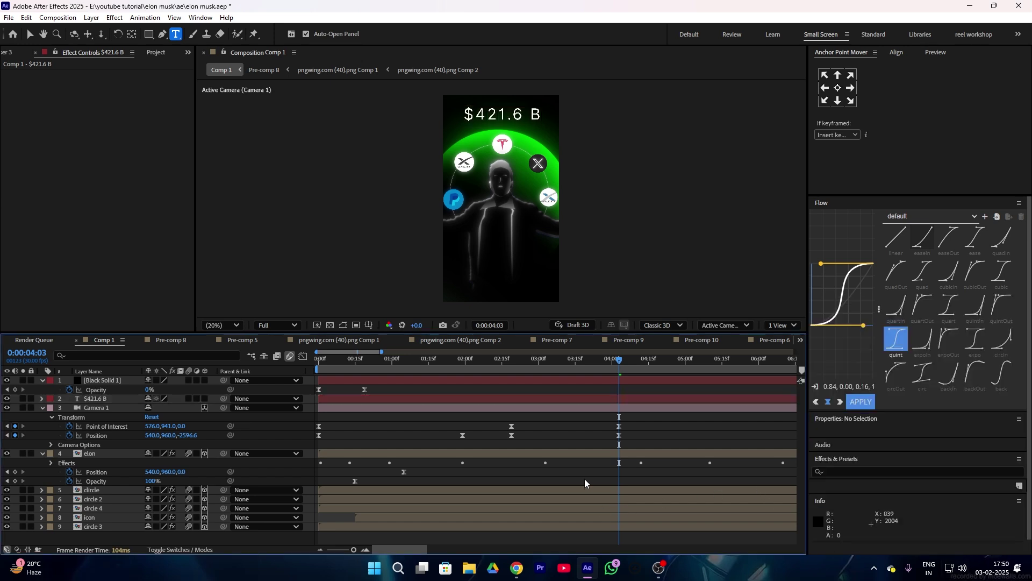
Trim the $421.6 B layer to start at about 0:00:03:27 and scale the text to 51%.
{"action": "left_click", "coordinate": [111, 400]}
{"action": "left_click_drag", "start_coordinate": [932, 462], "coordinate": [844, 459]}
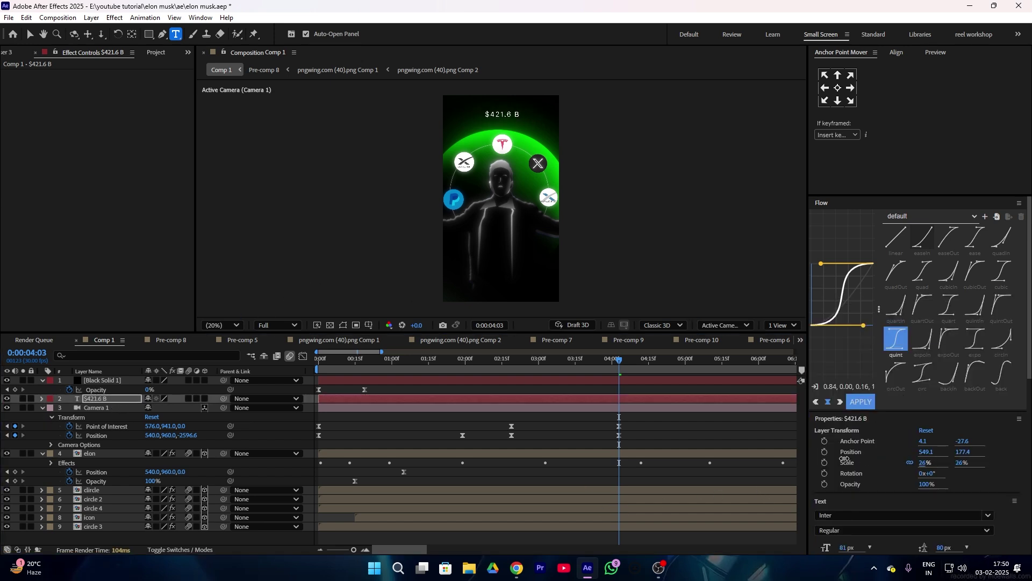
{"action": "left_click_drag", "start_coordinate": [556, 398], "coordinate": [616, 398]}
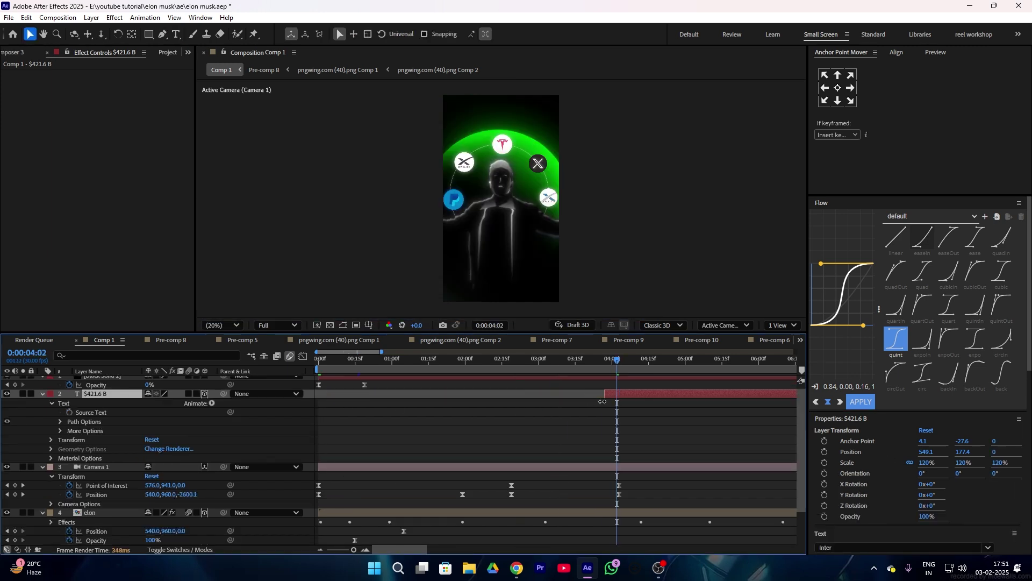
{"action": "left_click_drag", "start_coordinate": [944, 458], "coordinate": [878, 463]}
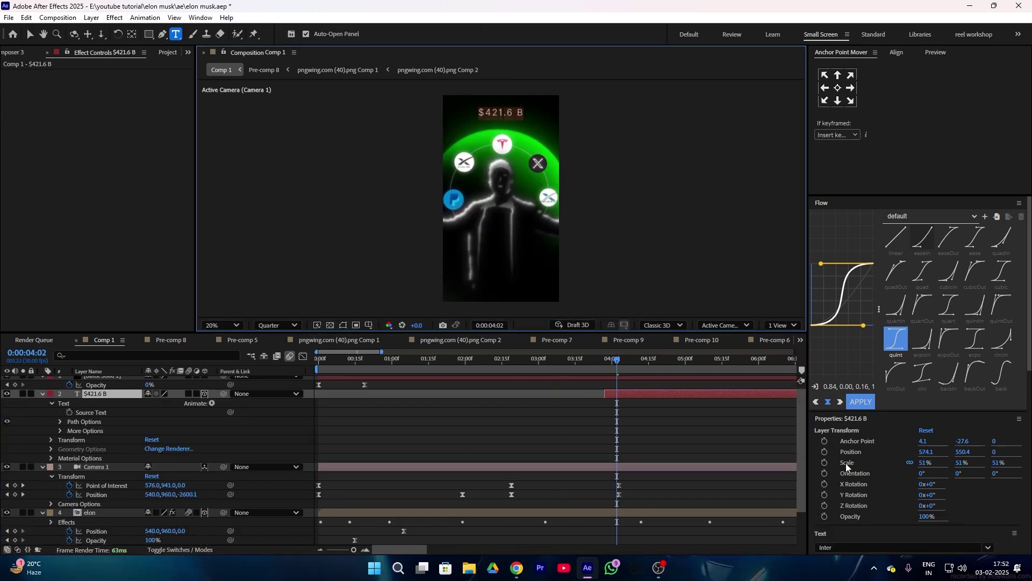
Set the fill colour of the $421.6 B text to bright green 08FF0E.
{"action": "key", "text": "ctrl+t"}
{"action": "left_click", "coordinate": [844, 229]}
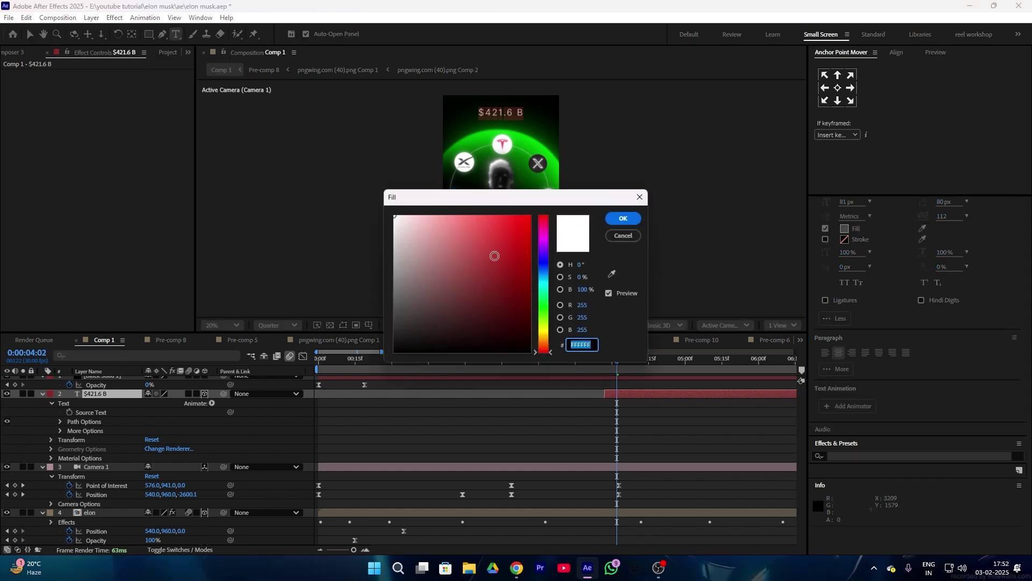
{"action": "left_click", "coordinate": [526, 216]}
{"action": "left_click", "coordinate": [543, 306]}
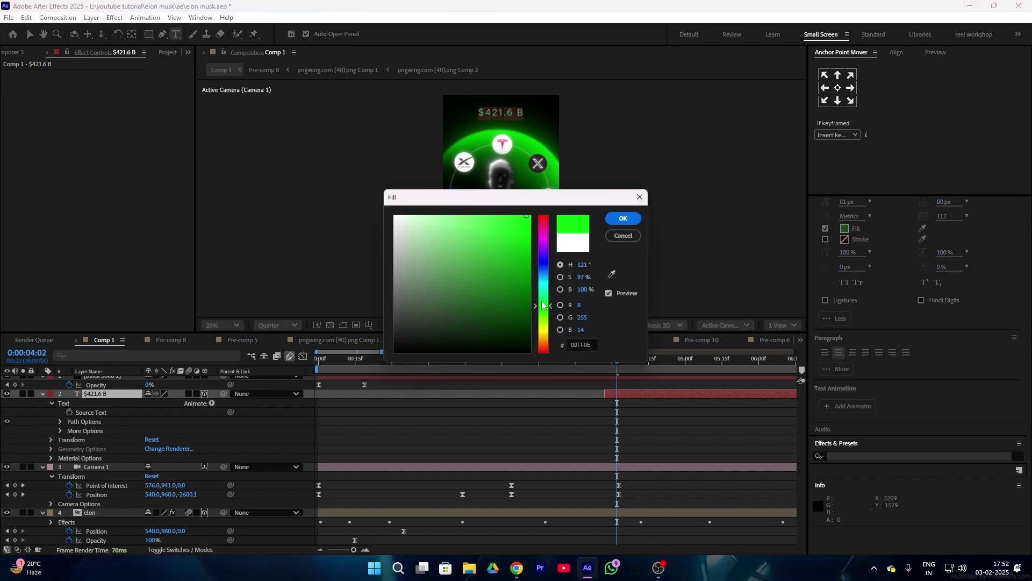
{"action": "left_click", "coordinate": [623, 217]}
{"action": "left_click", "coordinate": [652, 413]}
Shift the $421.6 B text horizontally to X position 578.1.
{"action": "scroll", "coordinate": [507, 135], "scroll_direction": "up", "scroll_amount": 4}
{"action": "scroll", "coordinate": [510, 139], "scroll_direction": "down", "scroll_amount": 1}
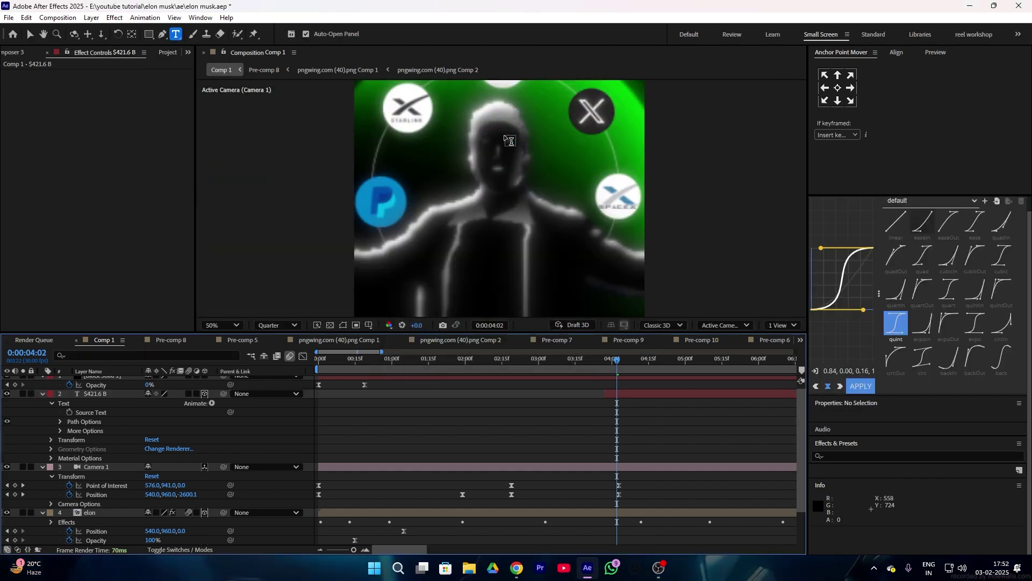
{"action": "middle_click", "coordinate": [511, 143]}
{"action": "left_click_drag", "start_coordinate": [511, 144], "coordinate": [496, 185]}
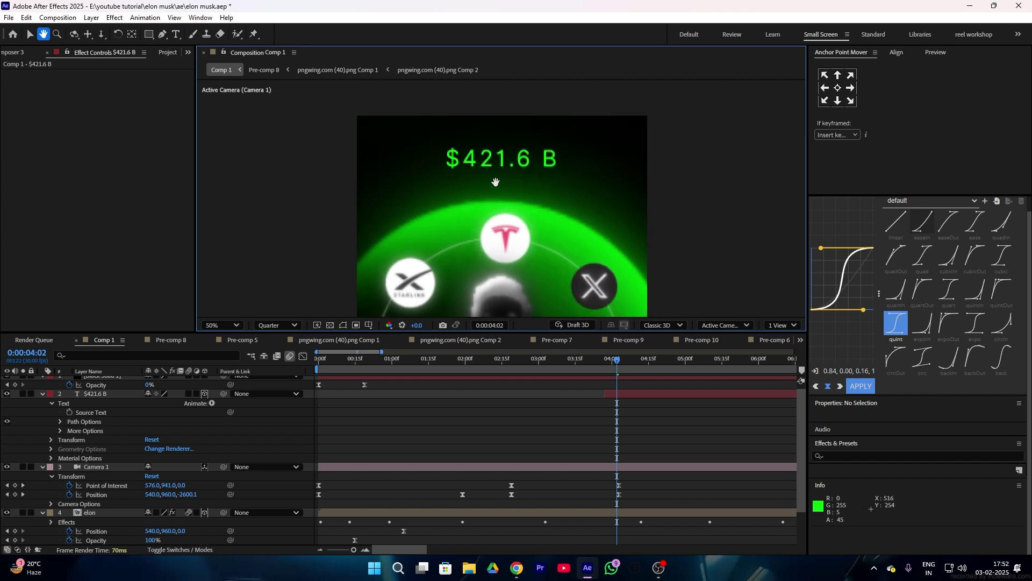
{"action": "left_click", "coordinate": [514, 160]}
{"action": "left_click", "coordinate": [96, 394]}
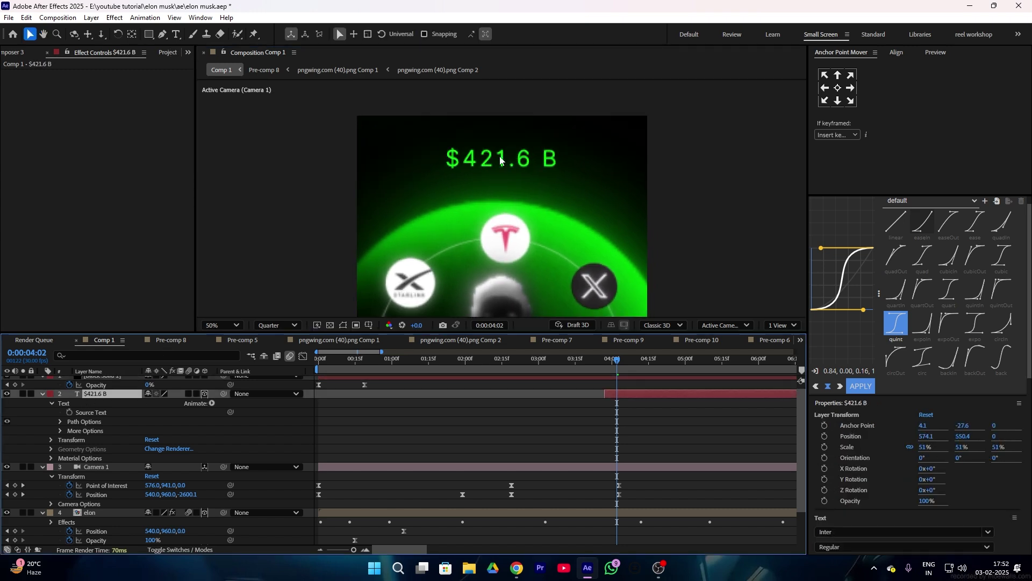
{"action": "left_click_drag", "start_coordinate": [923, 437], "coordinate": [926, 438]}
Add Deep Glow to the $421.6 B text with exposure 0.10 and radius 102, and lower the text to Y position 570.4.
{"action": "key", "text": "ctrl+space"}
{"action": "type", "text": "d"}
{"action": "left_click", "coordinate": [908, 450]}
{"action": "left_click_drag", "start_coordinate": [78, 102], "coordinate": [43, 102]}
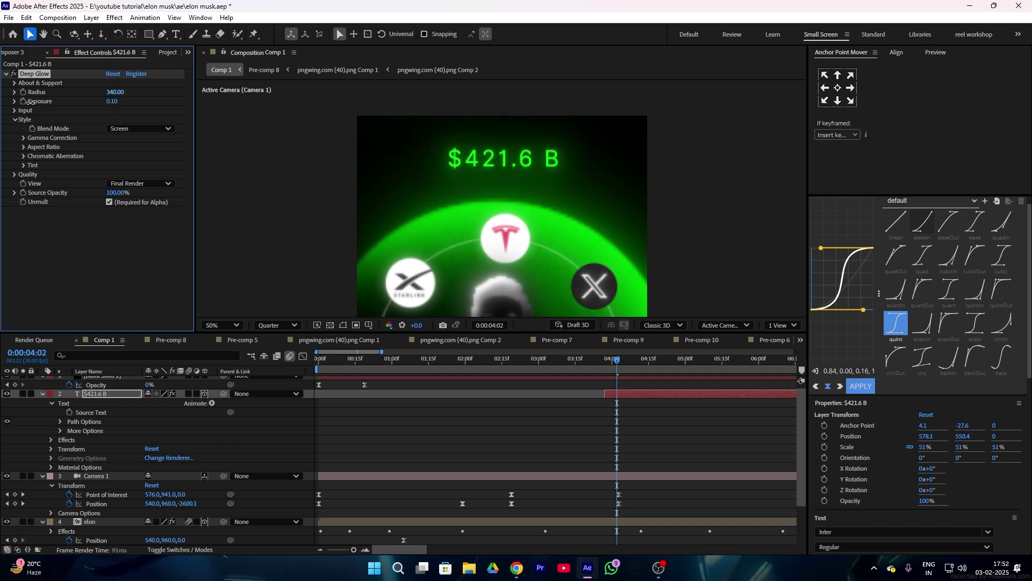
{"action": "key", "text": "shift+Down"}
Apply an Animation Composer character fade-in preset to the $421.6 B text and preview it from 0:00:03:20.
{"action": "left_click", "coordinate": [16, 53]}
{"action": "left_click", "coordinate": [105, 134]}
{"action": "left_click", "coordinate": [82, 320]}
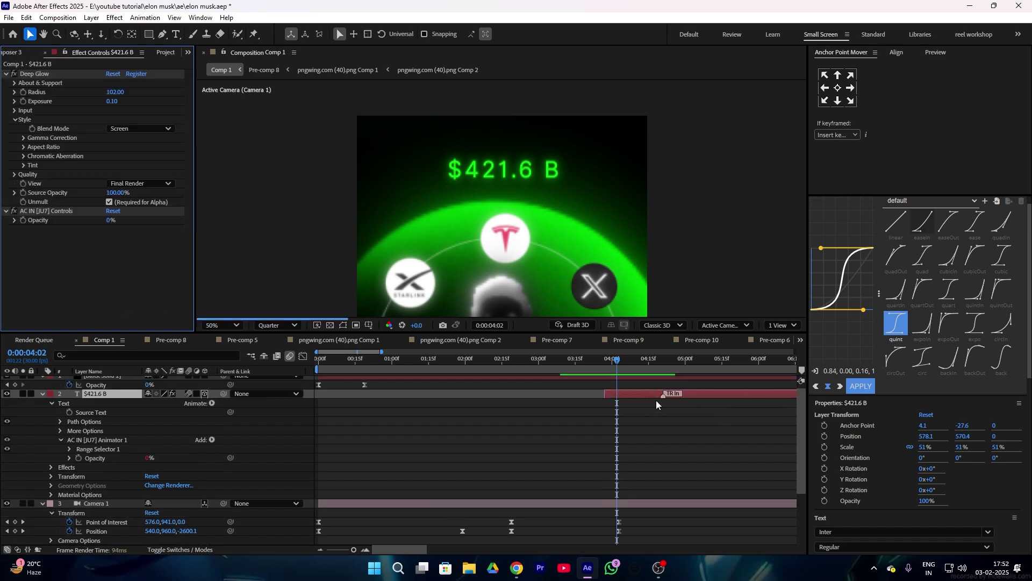
{"action": "left_click", "coordinate": [586, 370]}
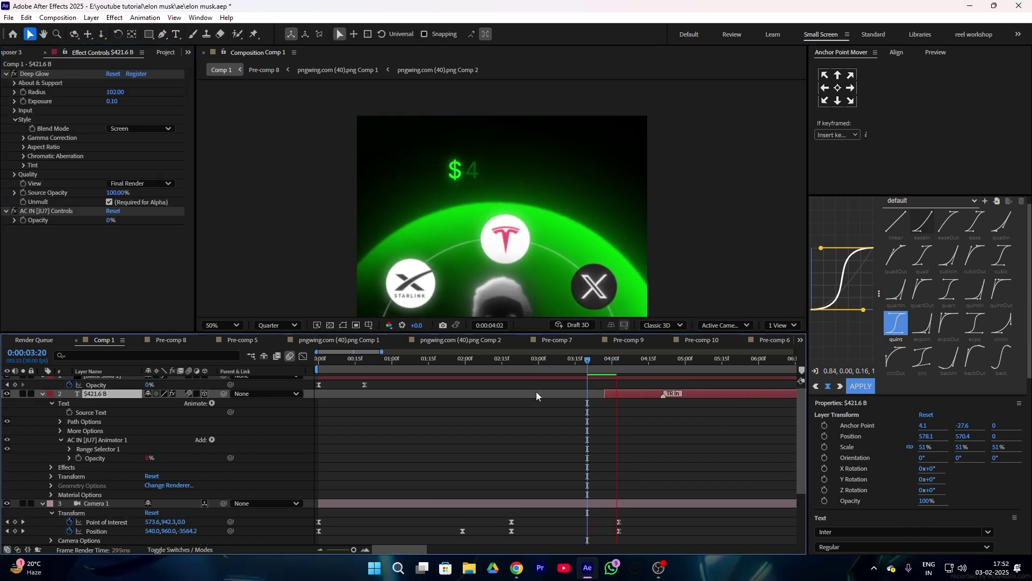
{"action": "left_click", "coordinate": [595, 360]}
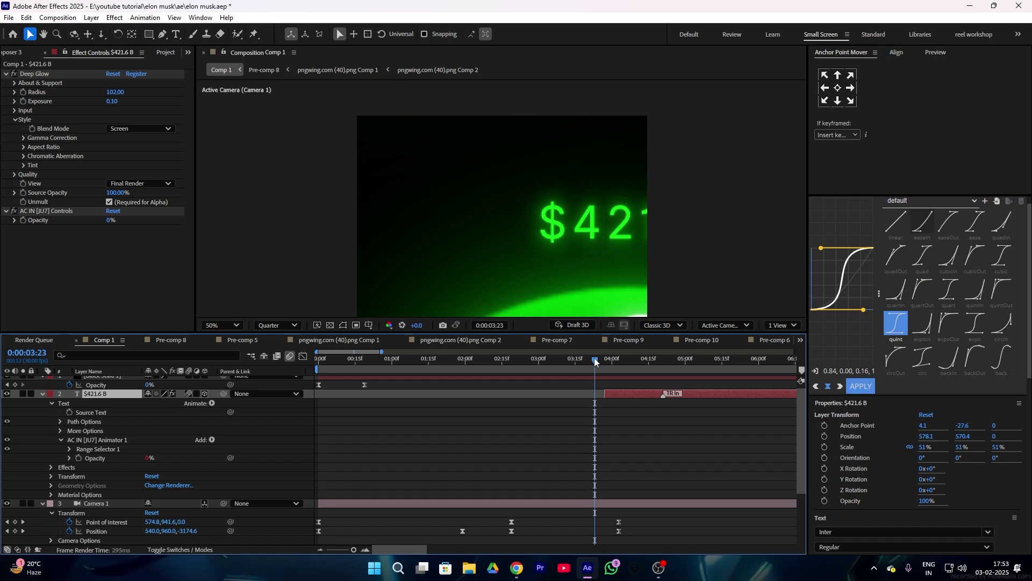
Preview the animation from the start and delete Camera 1's point of interest and position keyframes after 0:00:02:19.
{"action": "key", "text": "Home"}
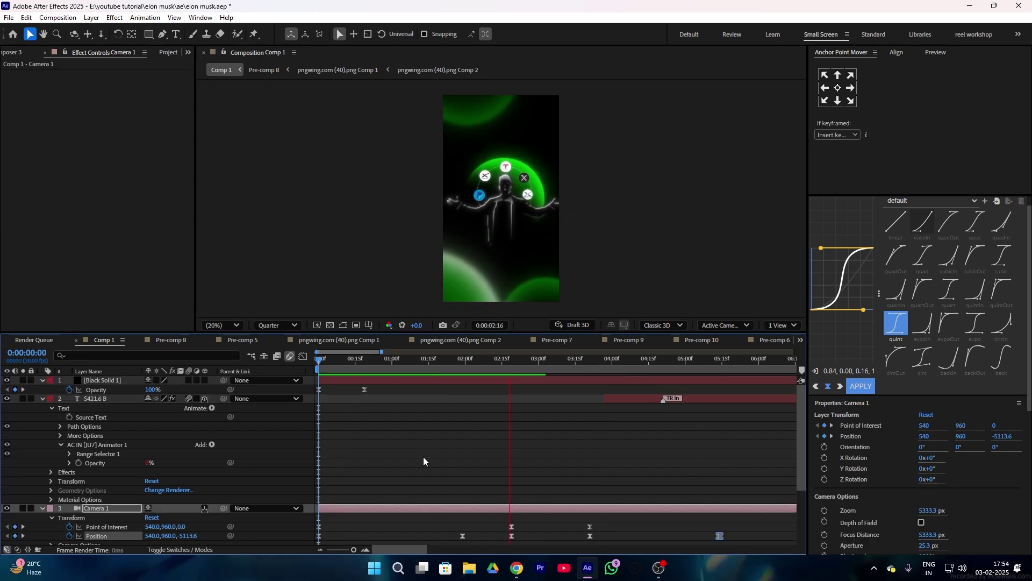
{"action": "key", "text": "space"}
{"action": "key", "text": "space"}
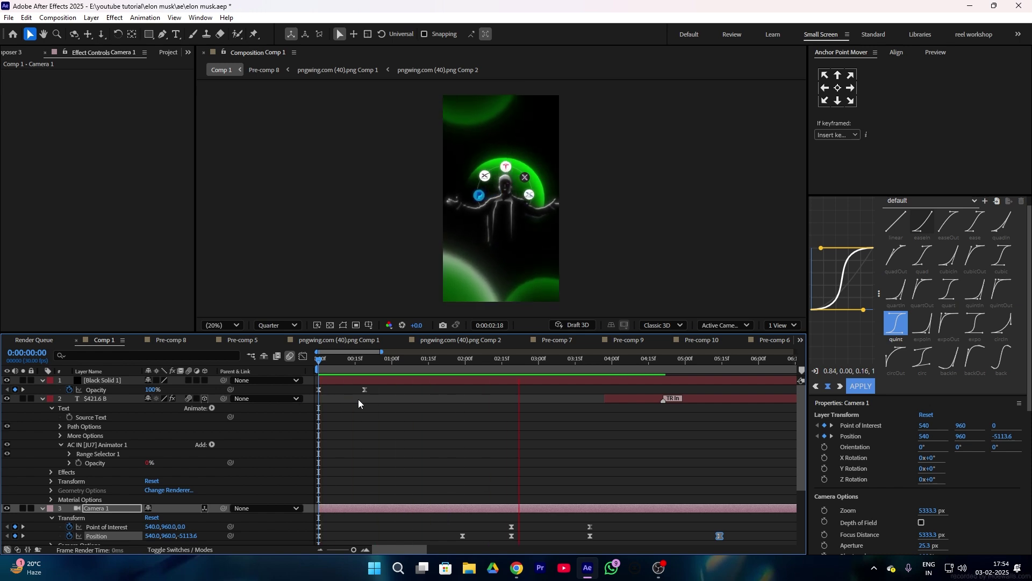
{"action": "key", "text": "space"}
{"action": "left_click_drag", "start_coordinate": [564, 525], "coordinate": [751, 535]}
{"action": "key", "text": "Delete"}
Add a null object above Camera 1 and parent Camera 1 to it.
{"action": "left_click_drag", "start_coordinate": [581, 359], "coordinate": [580, 366]}
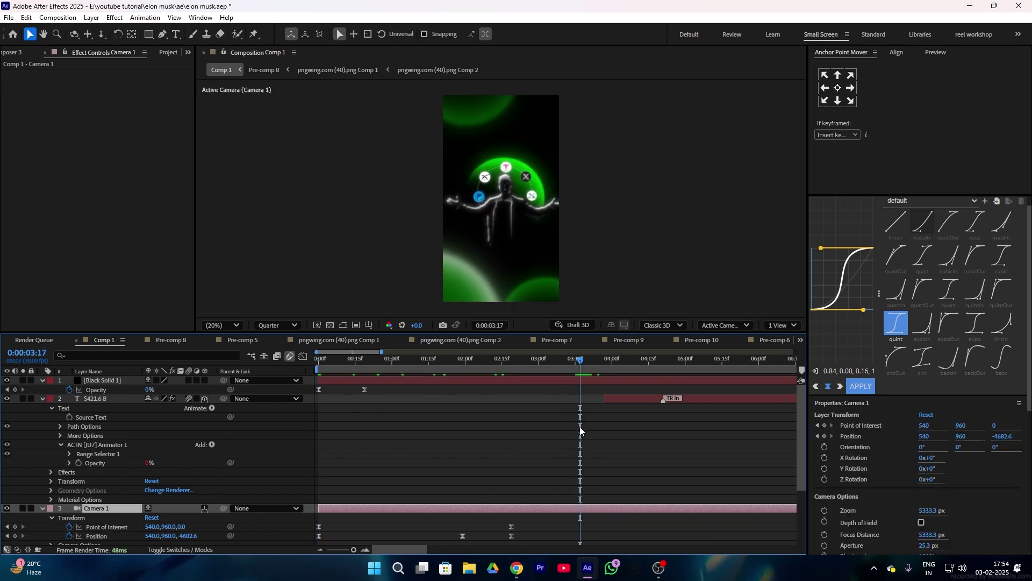
{"action": "scroll", "coordinate": [580, 427], "scroll_direction": "down", "scroll_amount": 1}
{"action": "left_click", "coordinate": [41, 480]}
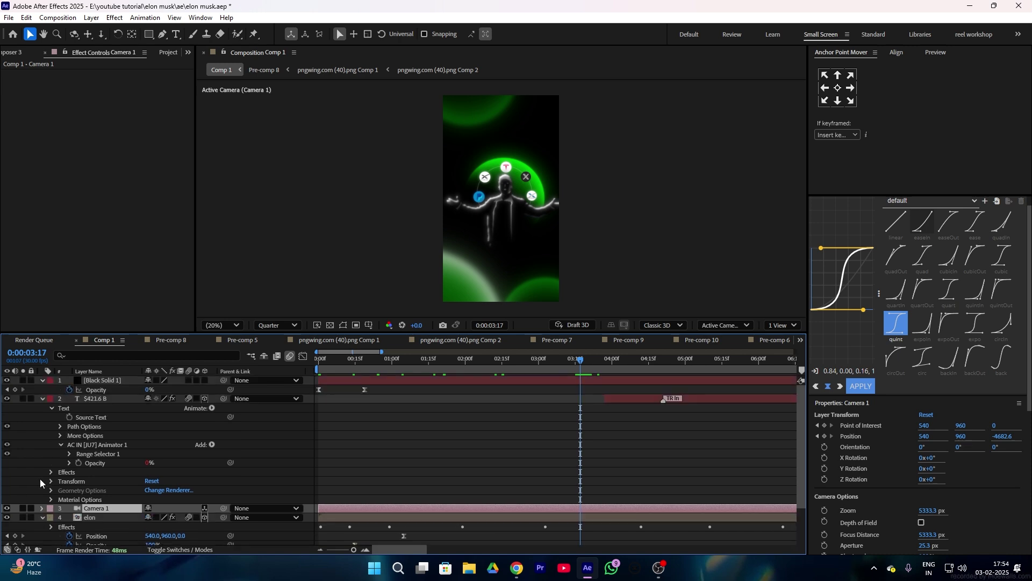
{"action": "left_click", "coordinate": [39, 396]}
{"action": "left_click", "coordinate": [43, 381]}
{"action": "right_click", "coordinate": [114, 395]}
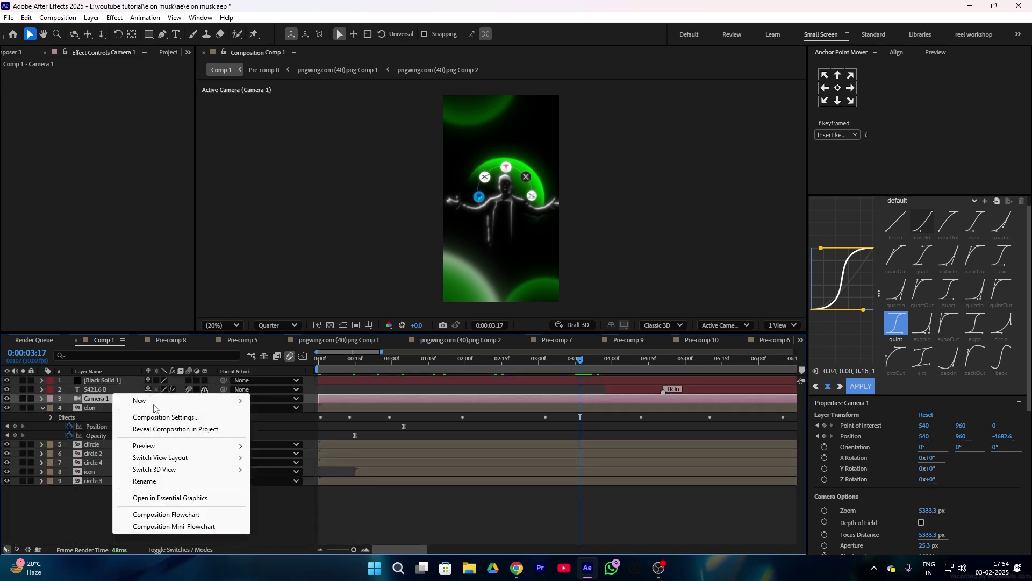
{"action": "mouse_move", "coordinate": [141, 400]}
{"action": "left_click", "coordinate": [283, 465]}
{"action": "left_click_drag", "start_coordinate": [224, 408], "coordinate": [105, 399]}
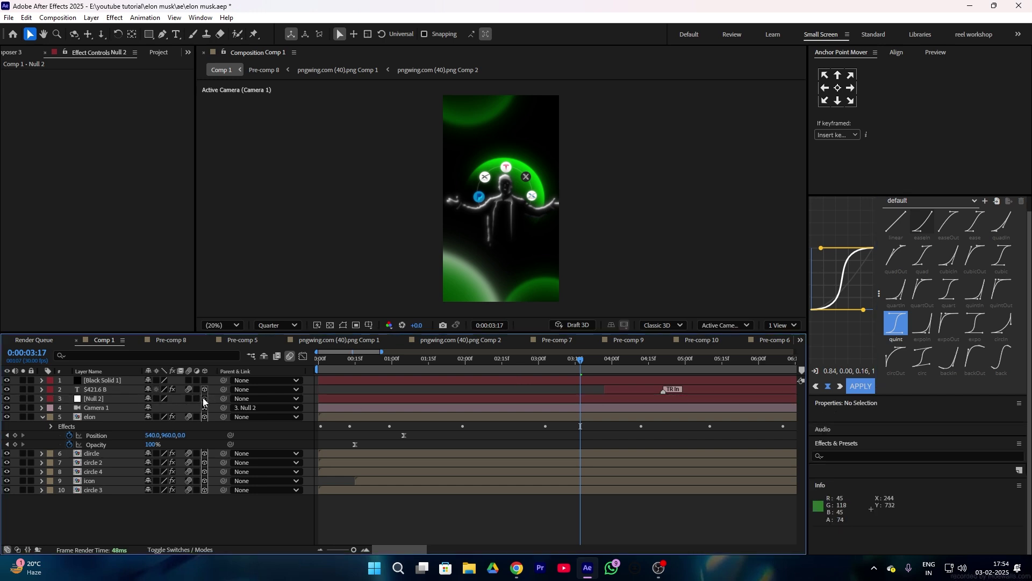
Keyframe Null 2's position and scale from about 0:00:02:28, ending at 0:00:03:26 with position 574, 875 and scale 54%.
{"action": "left_click", "coordinate": [113, 399]}
{"action": "left_click", "coordinate": [825, 436]}
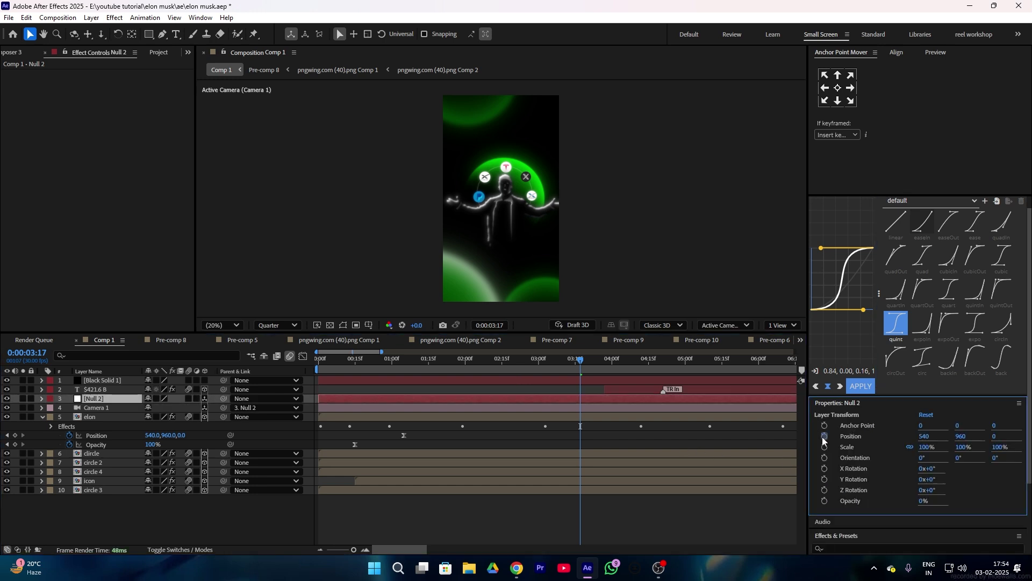
{"action": "left_click", "coordinate": [825, 447]}
{"action": "left_click_drag", "start_coordinate": [580, 359], "coordinate": [553, 417]}
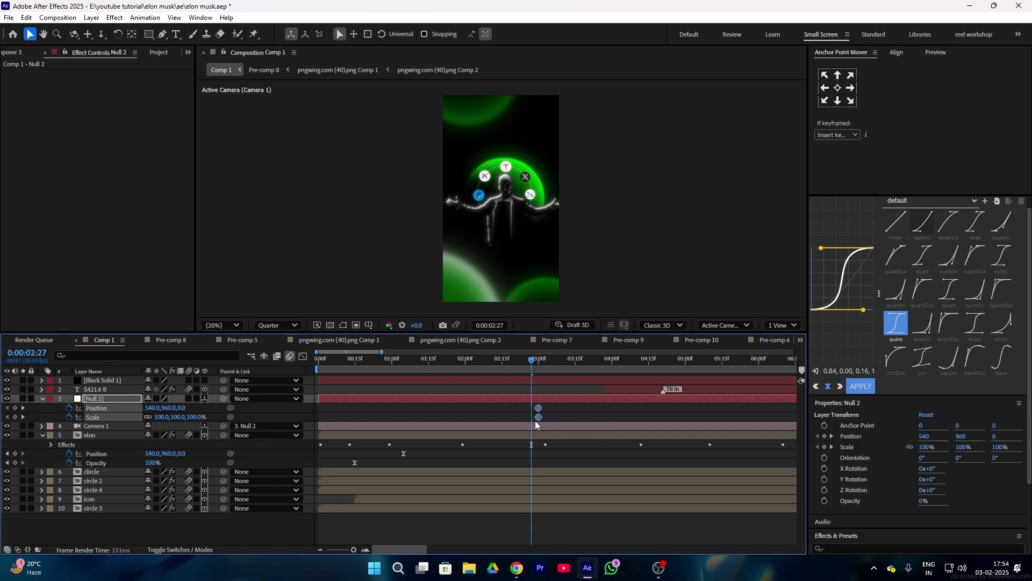
{"action": "left_click_drag", "start_coordinate": [526, 373], "coordinate": [602, 365]}
{"action": "mouse_move", "coordinate": [187, 416]}
{"action": "left_mouse_down"}
{"action": "mouse_move", "coordinate": [204, 423]}
{"action": "mouse_move", "coordinate": [175, 426]}
{"action": "mouse_move", "coordinate": [171, 408]}
{"action": "mouse_move", "coordinate": [94, 416]}
{"action": "mouse_move", "coordinate": [178, 417]}
{"action": "left_mouse_up"}
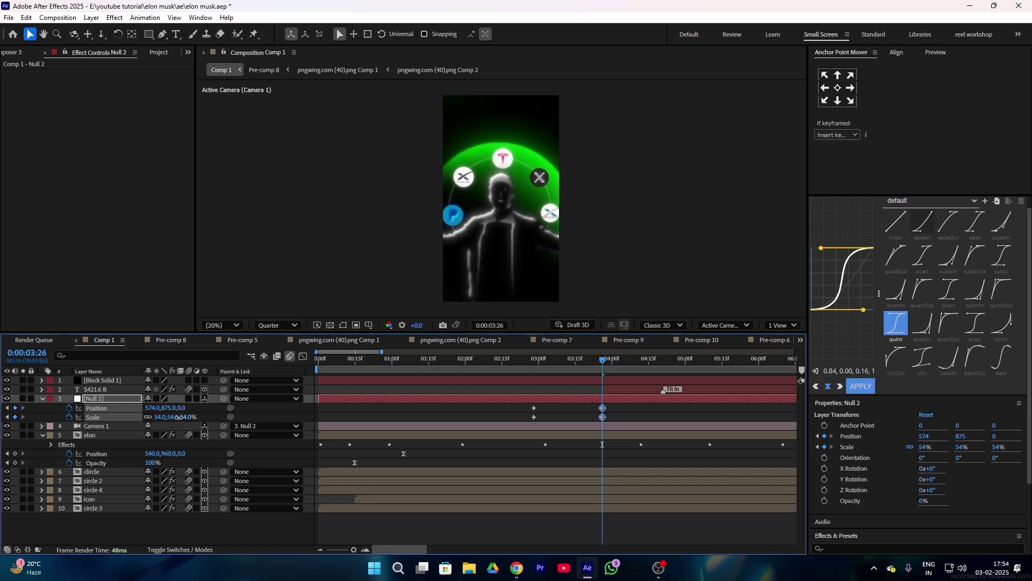
Apply the quint easing curve to Null 2's position and scale keyframes and preview the camera move from 0:00:02:13.
{"action": "left_click_drag", "start_coordinate": [508, 413], "coordinate": [611, 421]}
{"action": "left_click", "coordinate": [860, 386]}
{"action": "left_click_drag", "start_coordinate": [660, 370], "coordinate": [497, 368]}
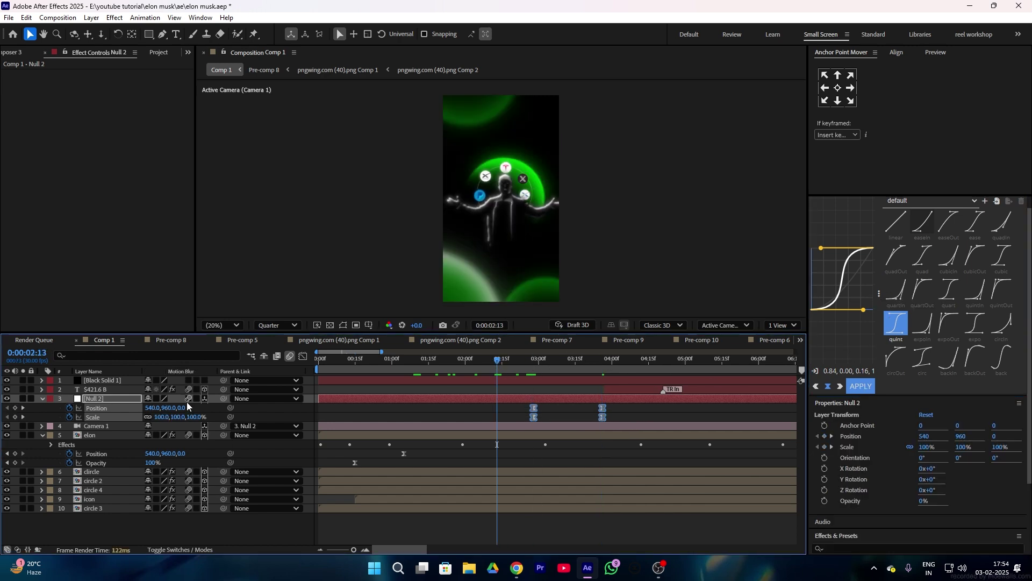
{"action": "key", "text": "space"}
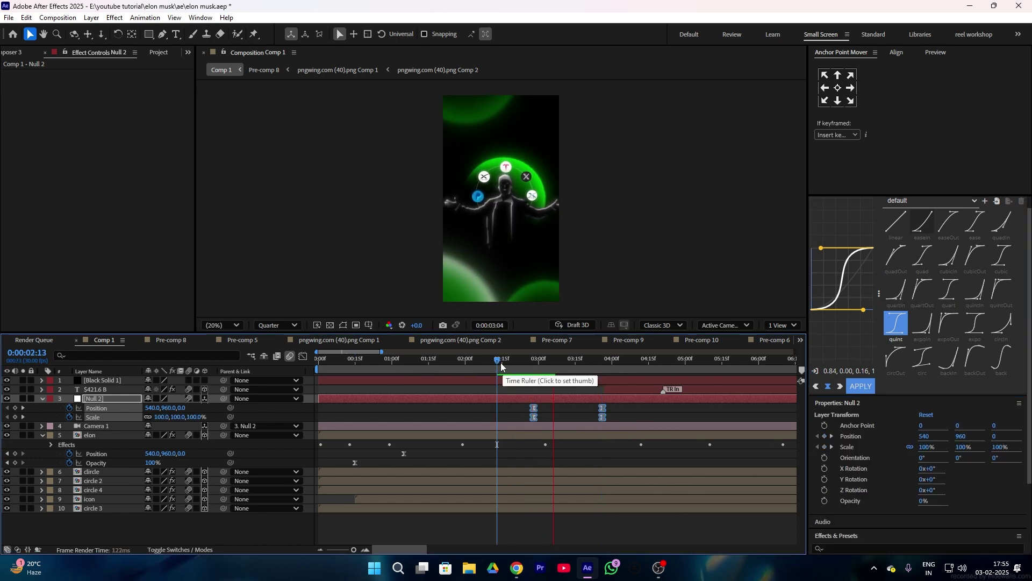
Move Null 2's ending position and scale keyframes to about 0:00:04:12 and preview the composition from the start.
{"action": "left_click_drag", "start_coordinate": [576, 405], "coordinate": [638, 419]}
{"action": "key", "text": "space"}
{"action": "left_click_drag", "start_coordinate": [635, 367], "coordinate": [323, 398]}
{"action": "key", "text": "space"}
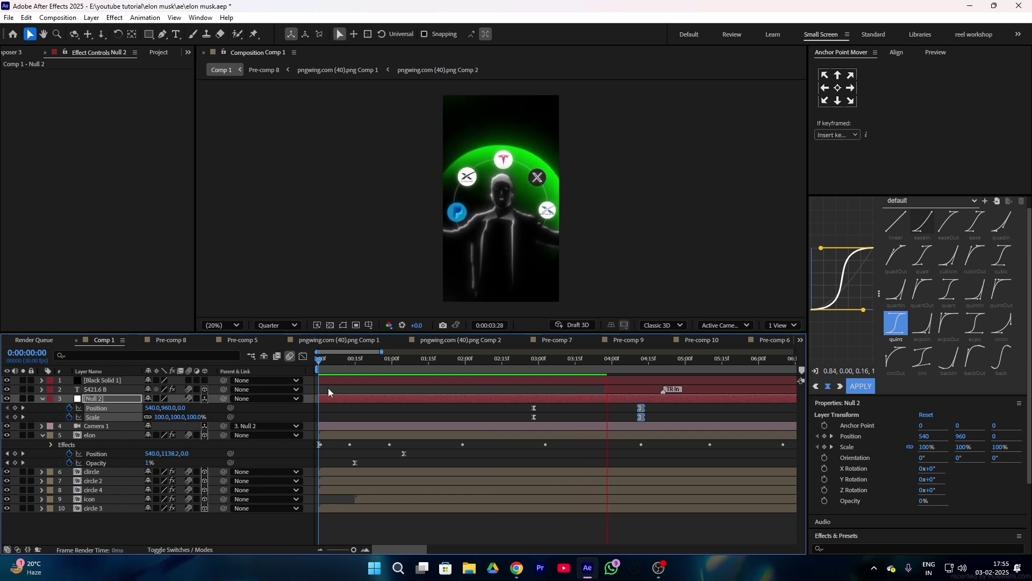
{"action": "key", "text": "space"}
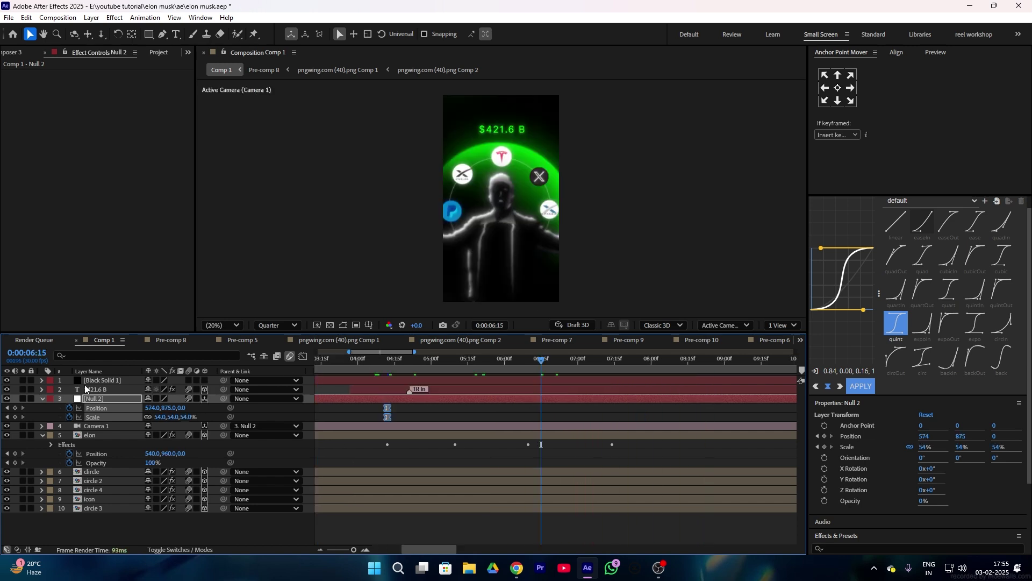
Duplicate the $421.6 B text layer, raise the copy to Y position 515.4 and change its text to "Net worth".
{"action": "left_click", "coordinate": [86, 382]}
{"action": "left_click", "coordinate": [84, 390]}
{"action": "key", "text": "ctrl+d"}
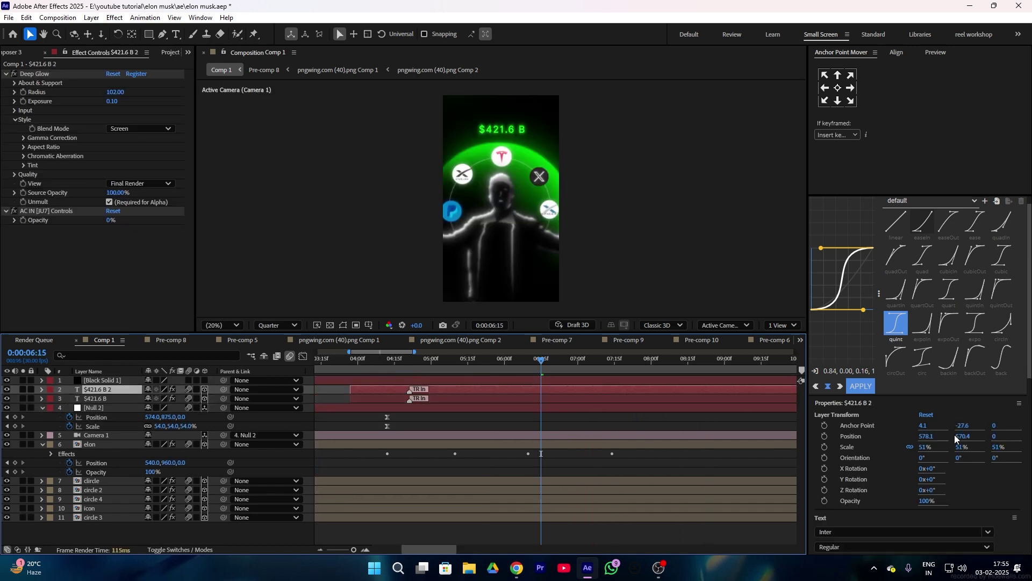
{"action": "left_click_drag", "start_coordinate": [956, 439], "coordinate": [926, 439]}
{"action": "key", "text": "ctrl+t"}
{"action": "type", "text": "net worth"}
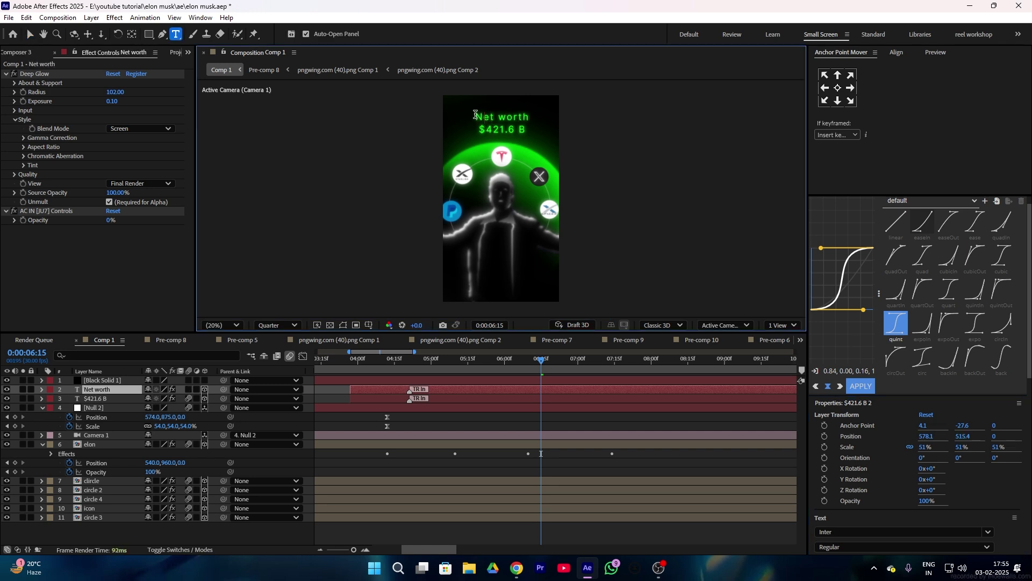
Set the Net worth text's tracking to -16 and its fill to white, and preview the result.
{"action": "left_click", "coordinate": [941, 246]}
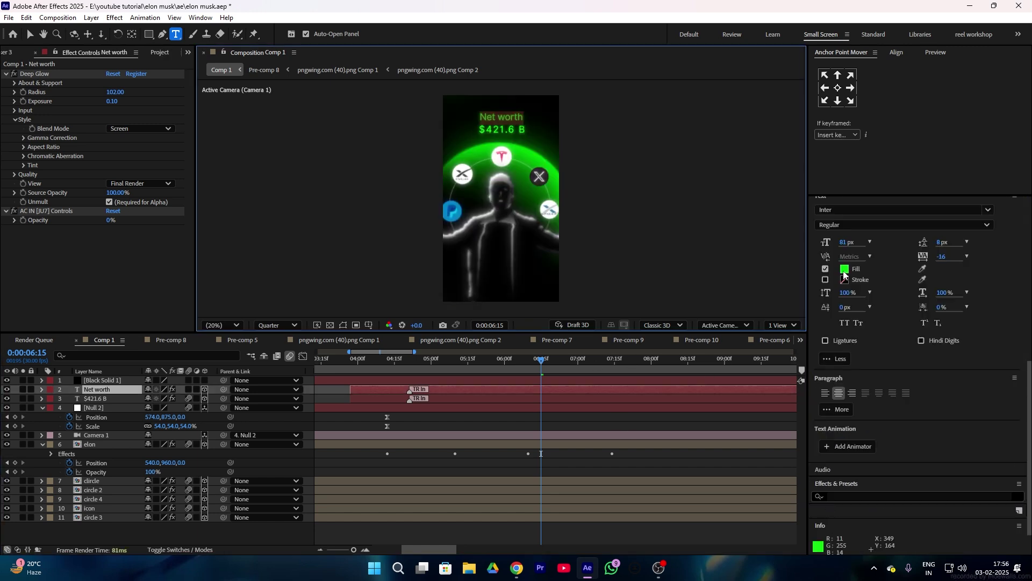
{"action": "left_click", "coordinate": [663, 517]}
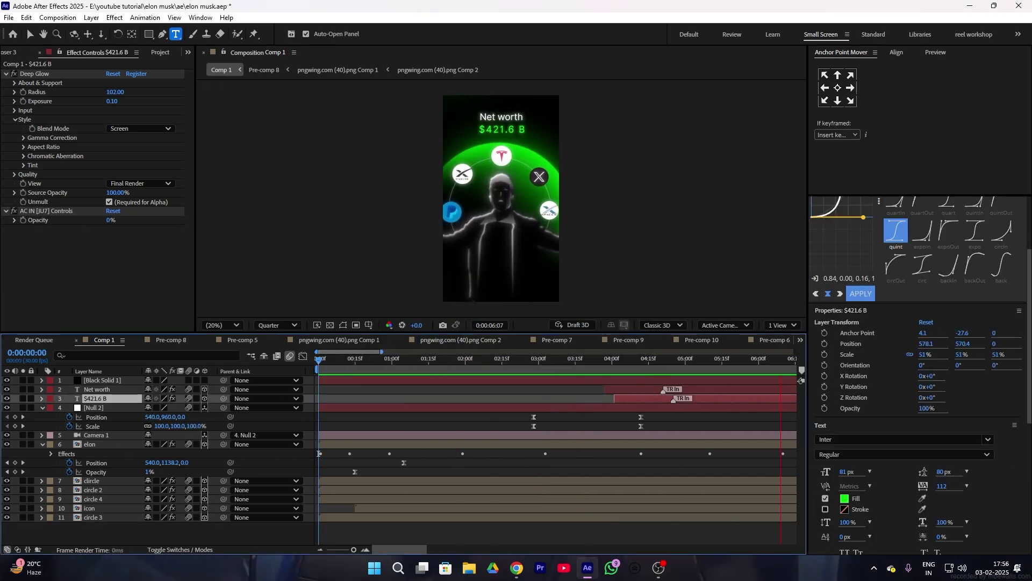
{"action": "key", "text": "space"}
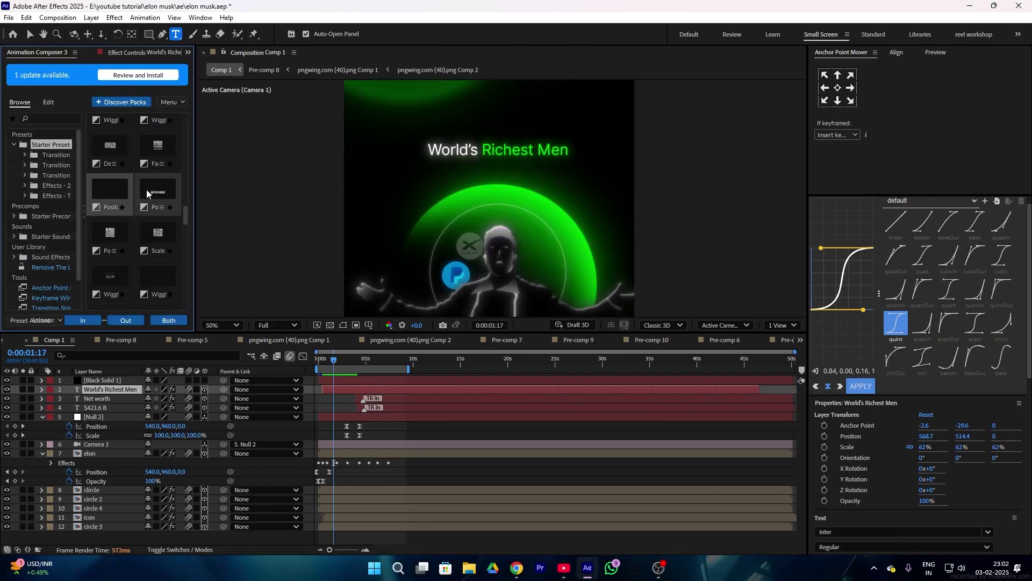
Apply an Animation Composer position preset as an in-transition to the World's Richest Men text, move its end marker slightly later and preview it.
{"action": "left_click", "coordinate": [337, 408]}
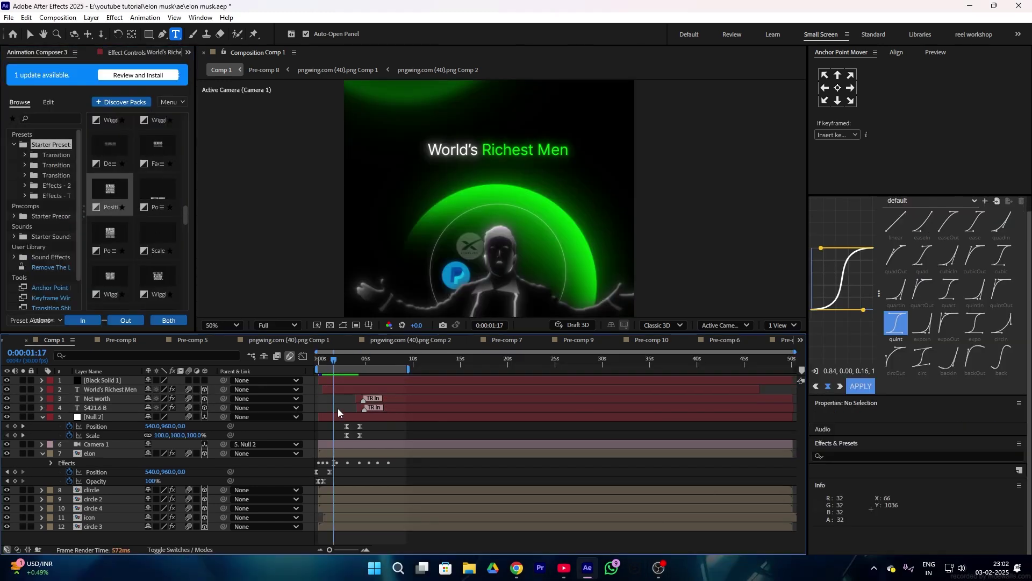
{"action": "left_click", "coordinate": [116, 200]}
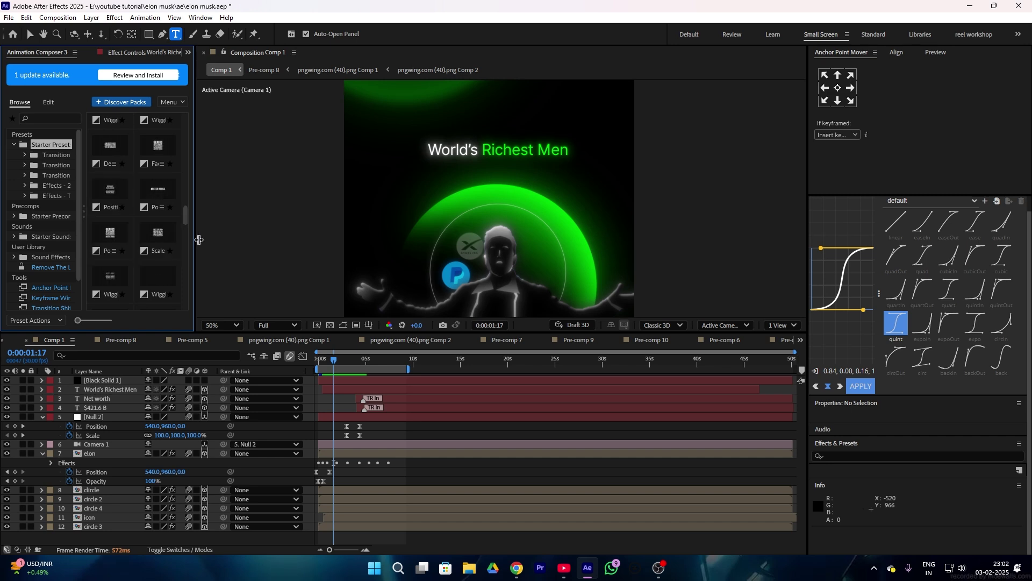
{"action": "left_click_drag", "start_coordinate": [199, 240], "coordinate": [251, 240]}
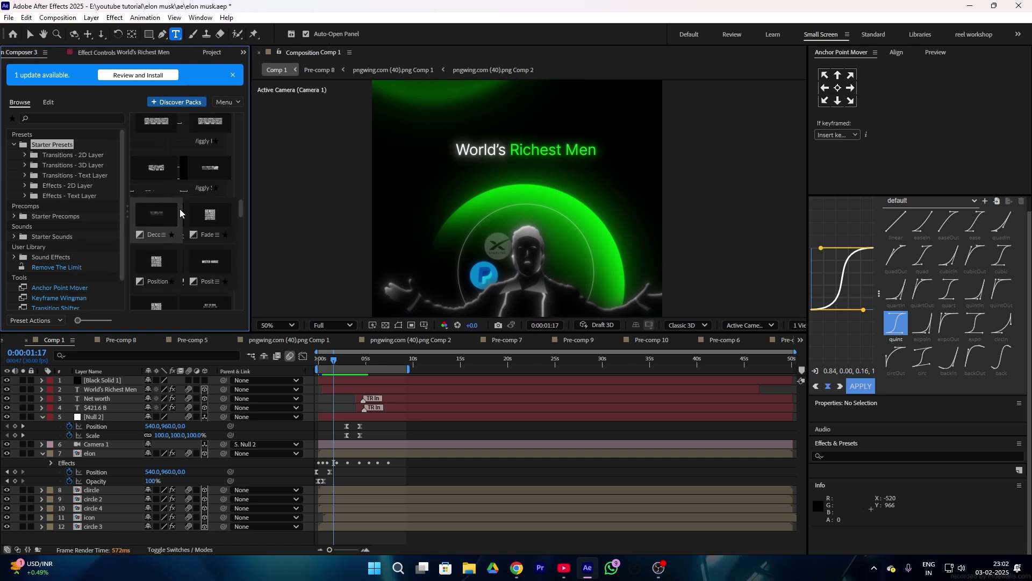
{"action": "scroll", "coordinate": [180, 214], "scroll_direction": "up", "scroll_amount": 3}
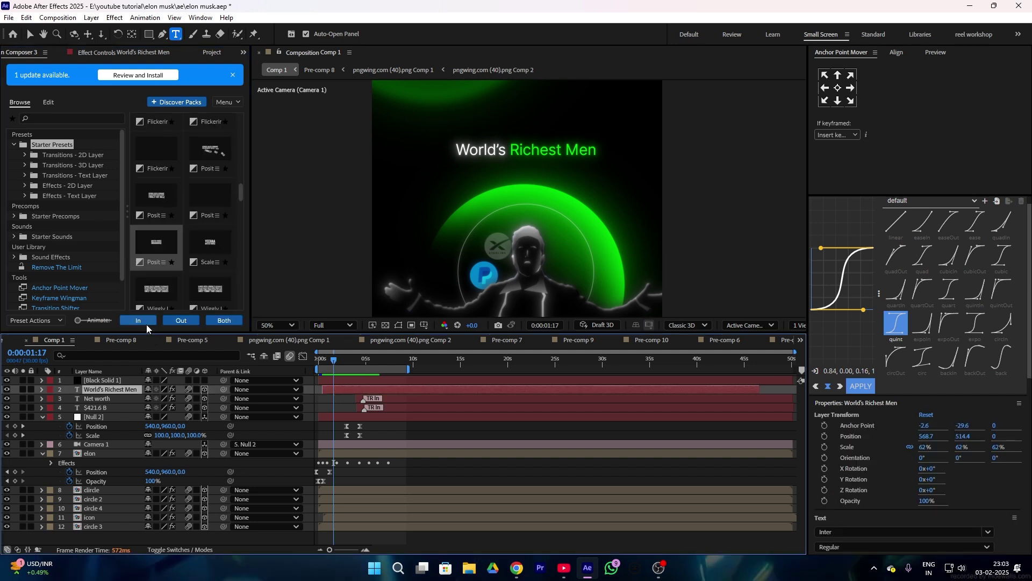
{"action": "left_click", "coordinate": [143, 321]}
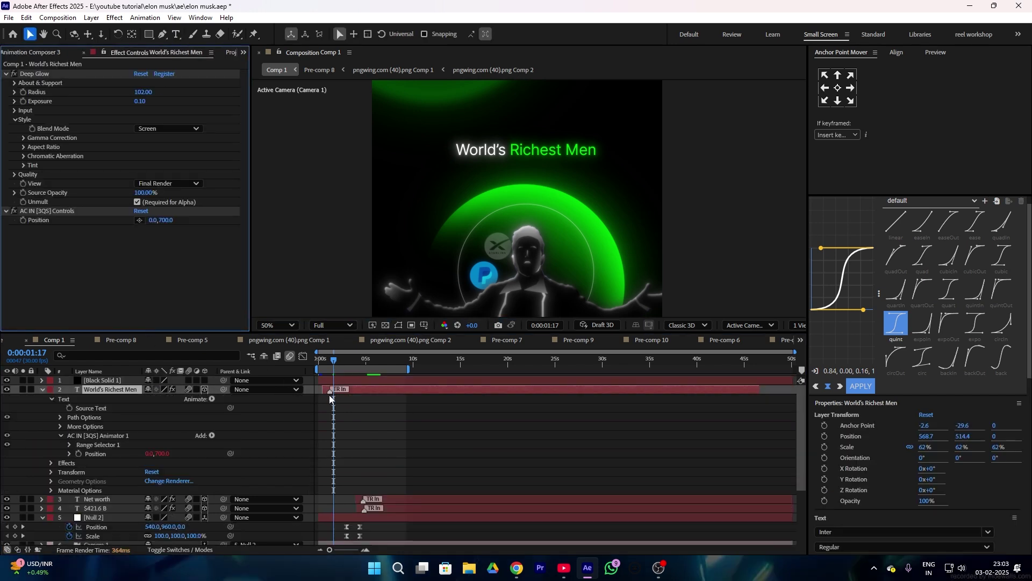
{"action": "left_click_drag", "start_coordinate": [329, 388], "coordinate": [337, 389]}
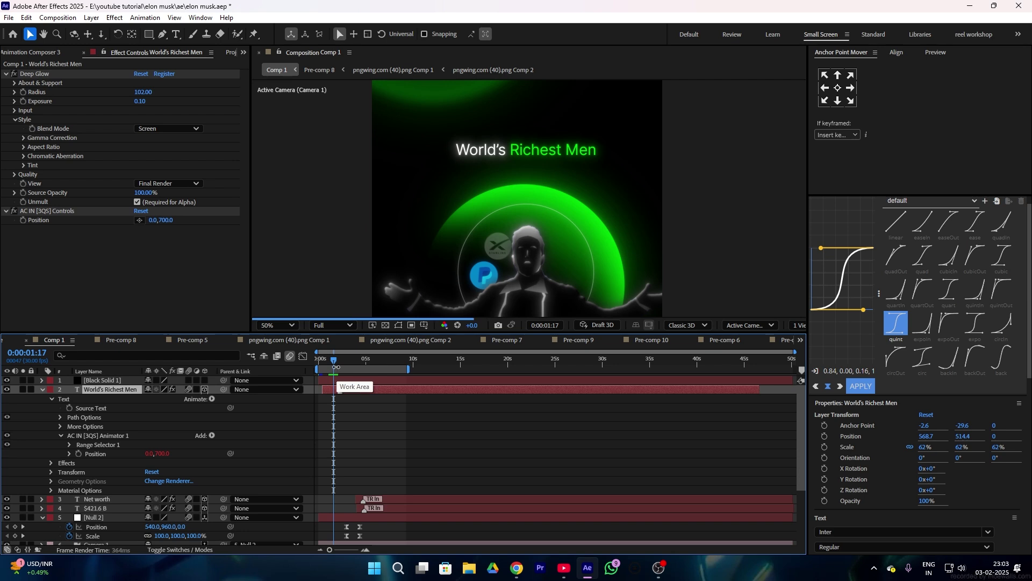
{"action": "key", "text": "space"}
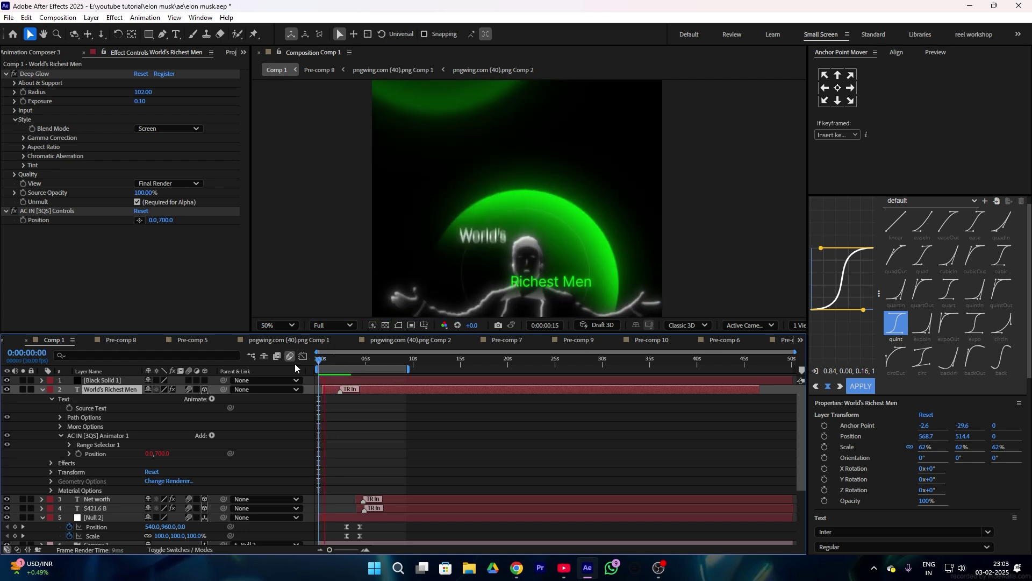
Draw a rectangular mask around the World's Richest Men text at 0:00:02:27 and feather it by 39 pixels.
{"action": "left_click_drag", "start_coordinate": [337, 366], "coordinate": [345, 367]}
{"action": "key", "text": "comma"}
{"action": "left_click", "coordinate": [148, 34]}
{"action": "left_click_drag", "start_coordinate": [476, 162], "coordinate": [576, 192]}
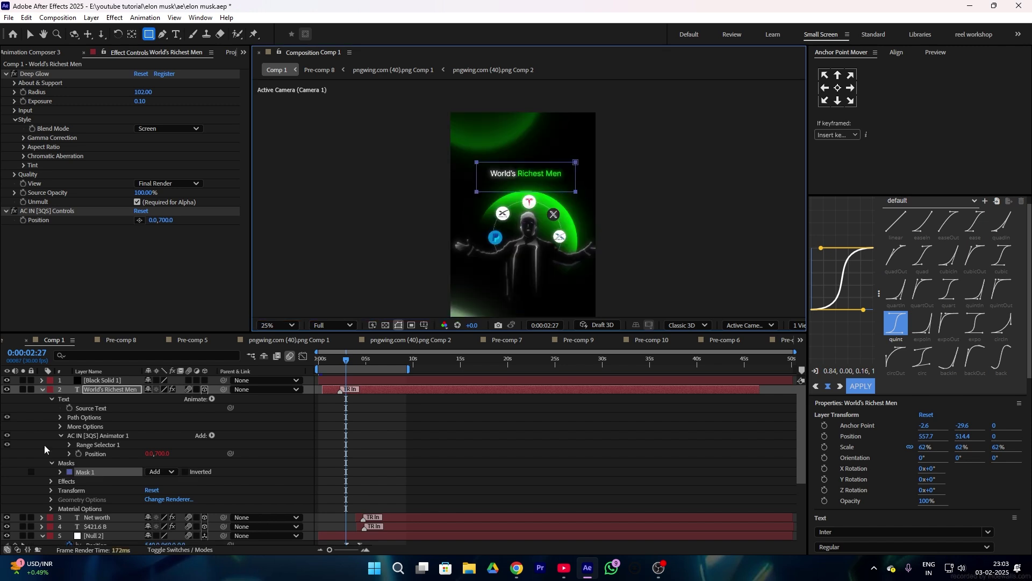
{"action": "left_click", "coordinate": [60, 473]}
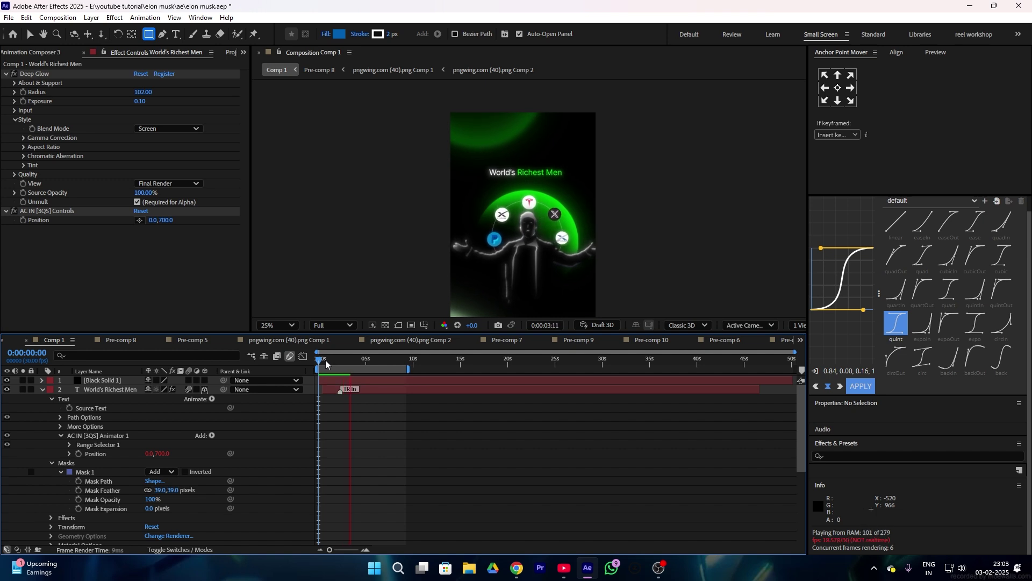
Split all layers at 0:00:03:21 and delete the second part of the World's Richest Men text.
{"action": "left_click", "coordinate": [355, 360]}
{"action": "left_click_drag", "start_coordinate": [355, 364], "coordinate": [354, 364]}
{"action": "key", "text": "ctrl+a"}
{"action": "key", "text": "ctrl+shift+d"}
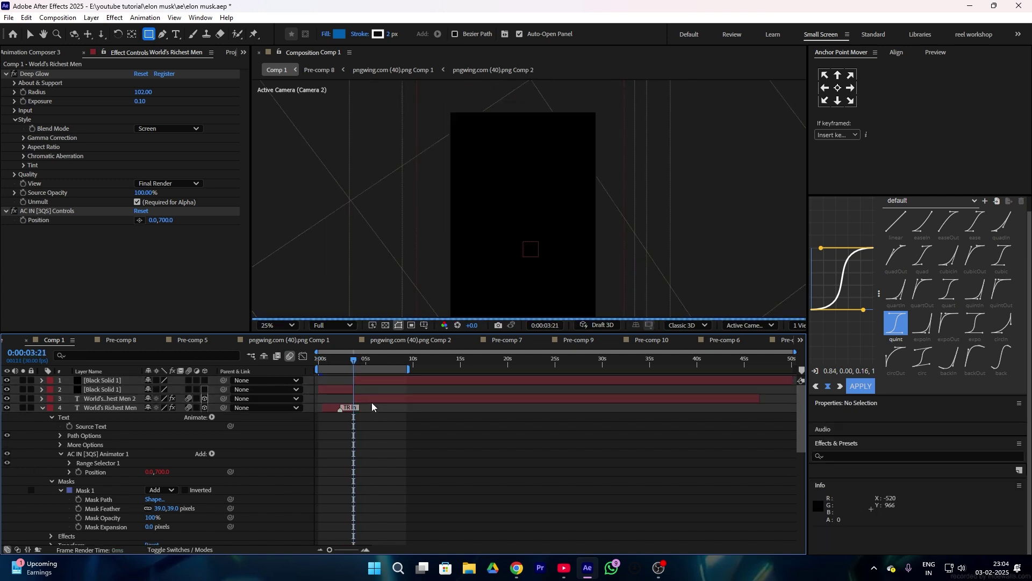
{"action": "left_click", "coordinate": [369, 398]}
{"action": "key", "text": "Delete"}
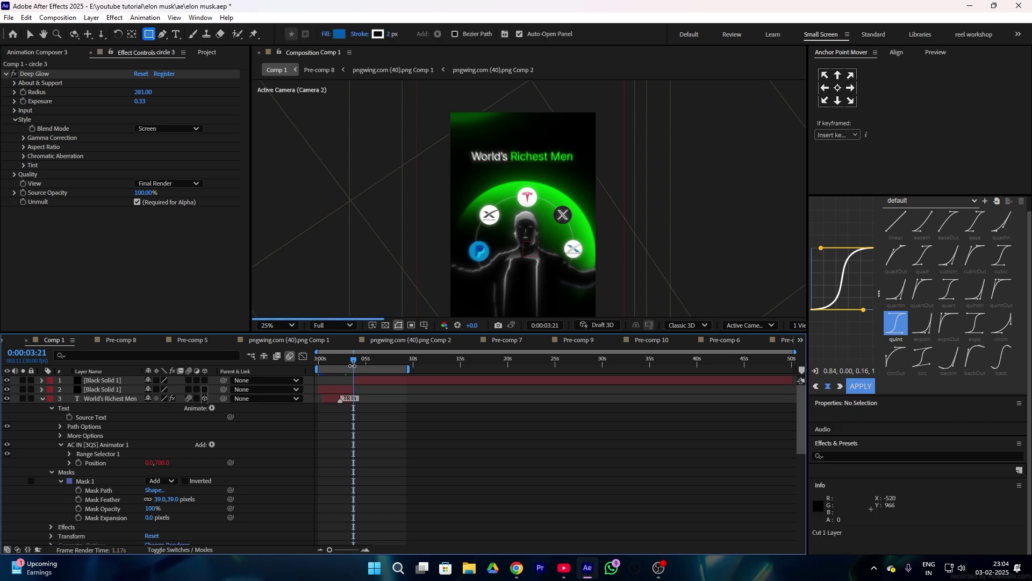
Extend the World's Richest Men text layer's end to 0:00:04:19.
{"action": "left_click", "coordinate": [362, 361]}
{"action": "left_click_drag", "start_coordinate": [329, 550], "coordinate": [350, 550]}
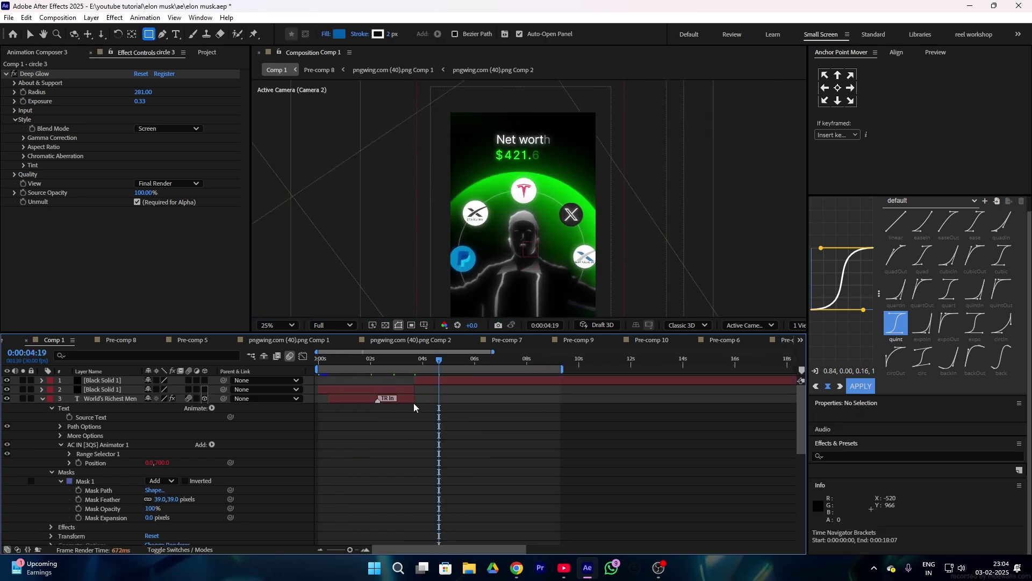
{"action": "left_click_drag", "start_coordinate": [413, 398], "coordinate": [439, 399]}
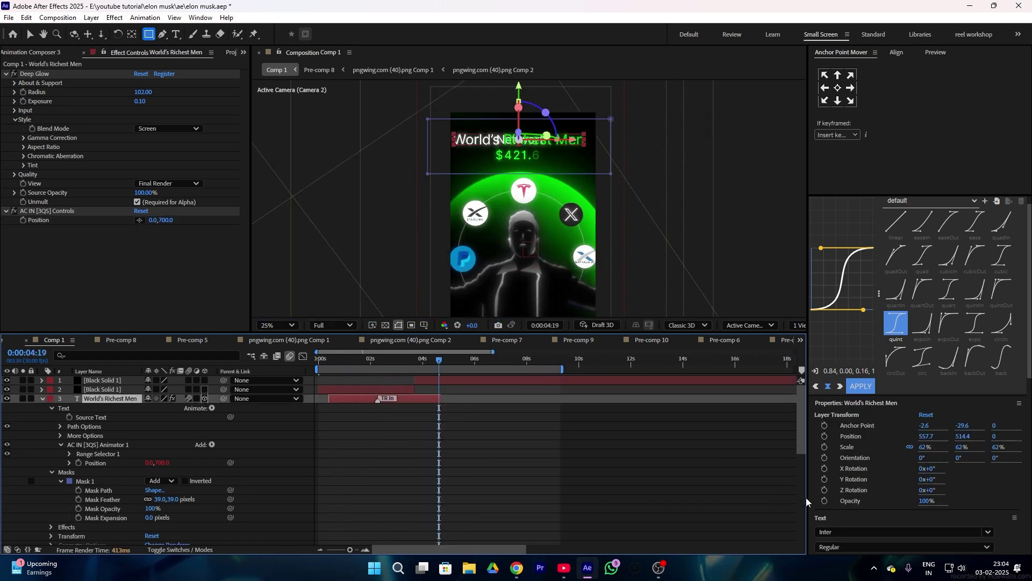
Keyframe the World's Richest Men text's opacity to fade out from 100% at 0:00:03:20 and preview the fade.
{"action": "left_click", "coordinate": [825, 501]}
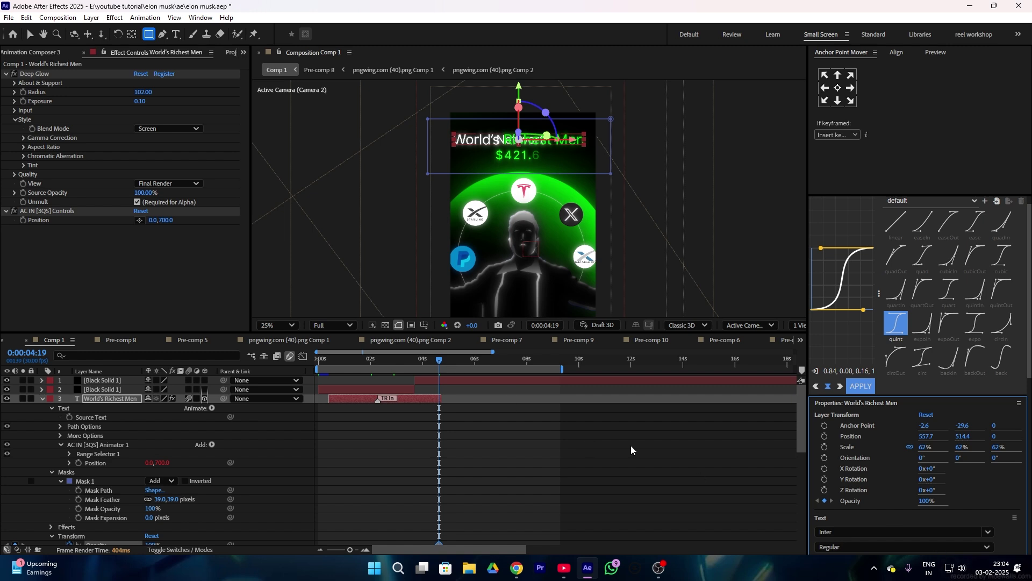
{"action": "left_click_drag", "start_coordinate": [436, 364], "coordinate": [414, 363]}
{"action": "scroll", "coordinate": [425, 457], "scroll_direction": "down", "scroll_amount": 2}
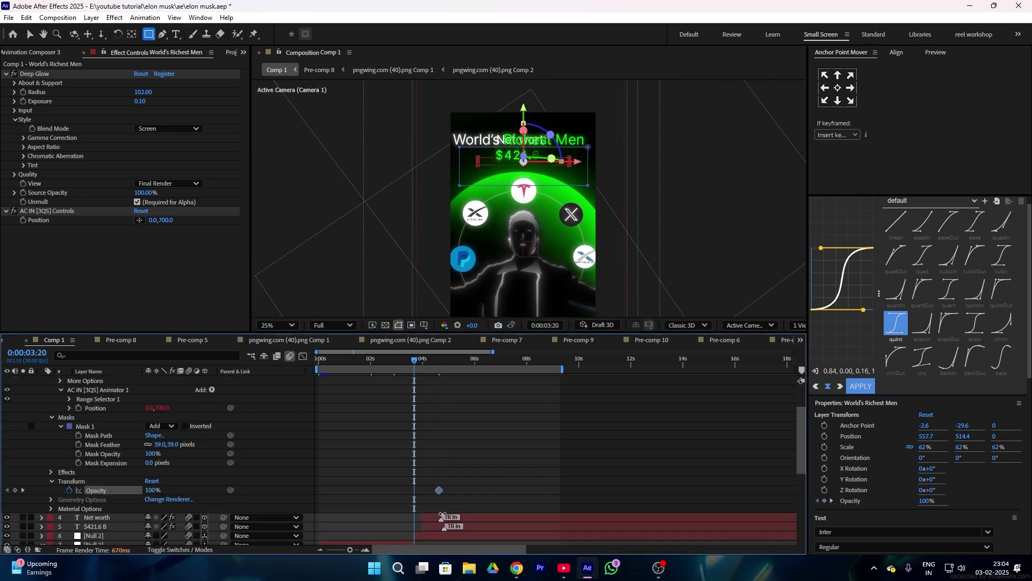
{"action": "left_click_drag", "start_coordinate": [439, 490], "coordinate": [414, 490]}
{"action": "left_click_drag", "start_coordinate": [415, 361], "coordinate": [445, 362]}
{"action": "left_click_drag", "start_coordinate": [925, 501], "coordinate": [855, 501]}
{"action": "scroll", "coordinate": [447, 506], "scroll_direction": "up", "scroll_amount": 1}
{"action": "left_click", "coordinate": [404, 362]}
{"action": "key", "text": "space"}
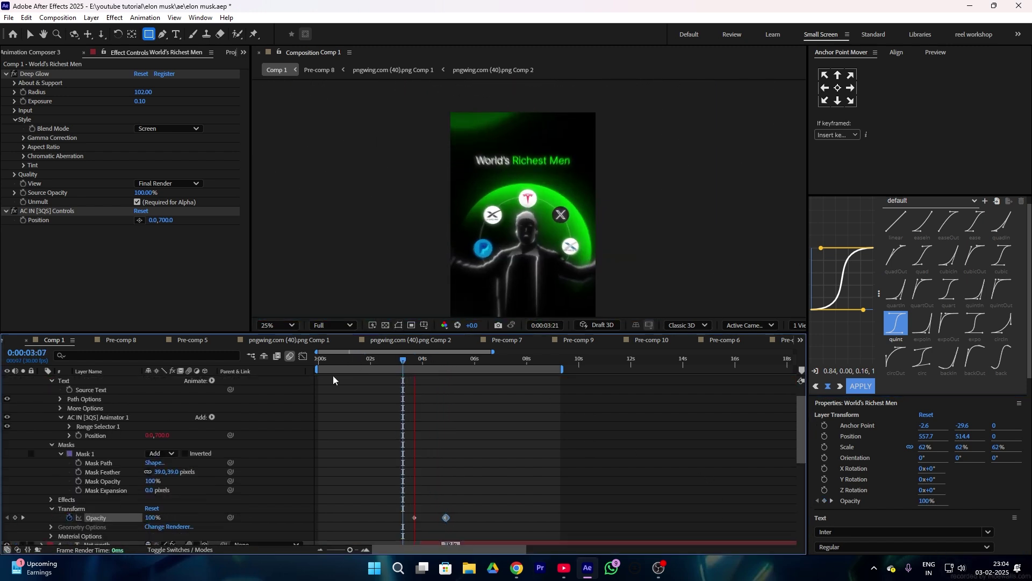
Retime the title's opacity keyframes, apply Easy Ease to them and preview the fade-out again.
{"action": "key", "text": "space"}
{"action": "left_click_drag", "start_coordinate": [446, 518], "coordinate": [410, 517]}
{"action": "left_click_drag", "start_coordinate": [441, 517], "coordinate": [466, 527]}
{"action": "key", "text": "space"}
{"action": "key", "text": "F9"}
{"action": "left_click_drag", "start_coordinate": [443, 363], "coordinate": [401, 363]}
{"action": "key", "text": "space"}
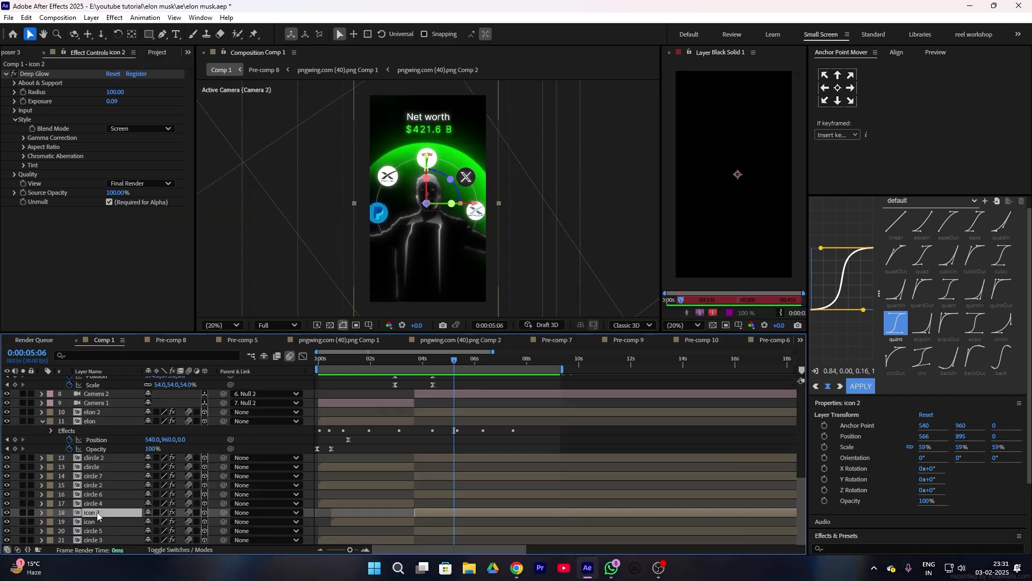
Add the Bevel Alpha effect to the icon 2 layer and set its edge thickness to about 9.3.
{"action": "key", "text": "ctrl+space"}
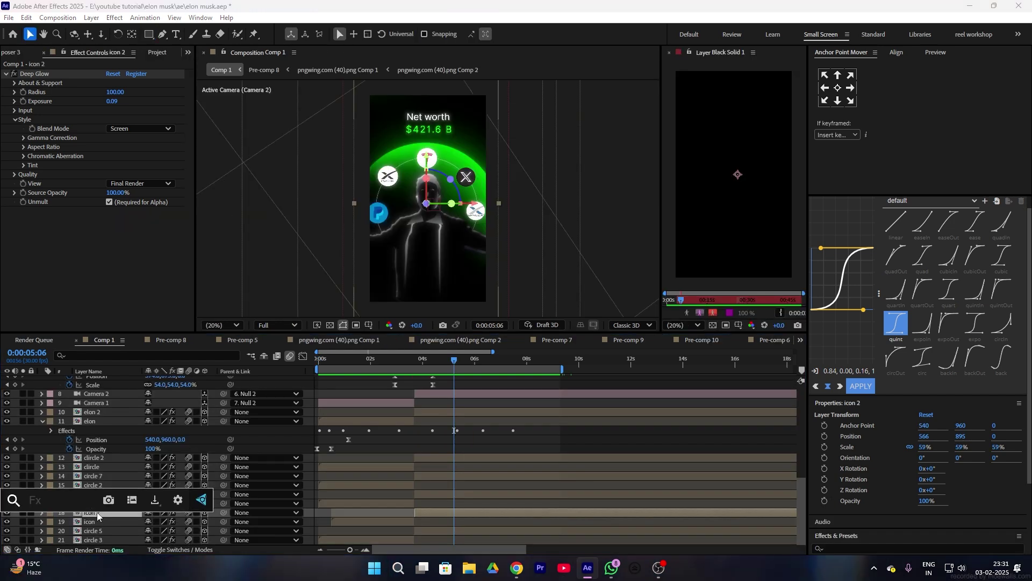
{"action": "type", "text": "beve"}
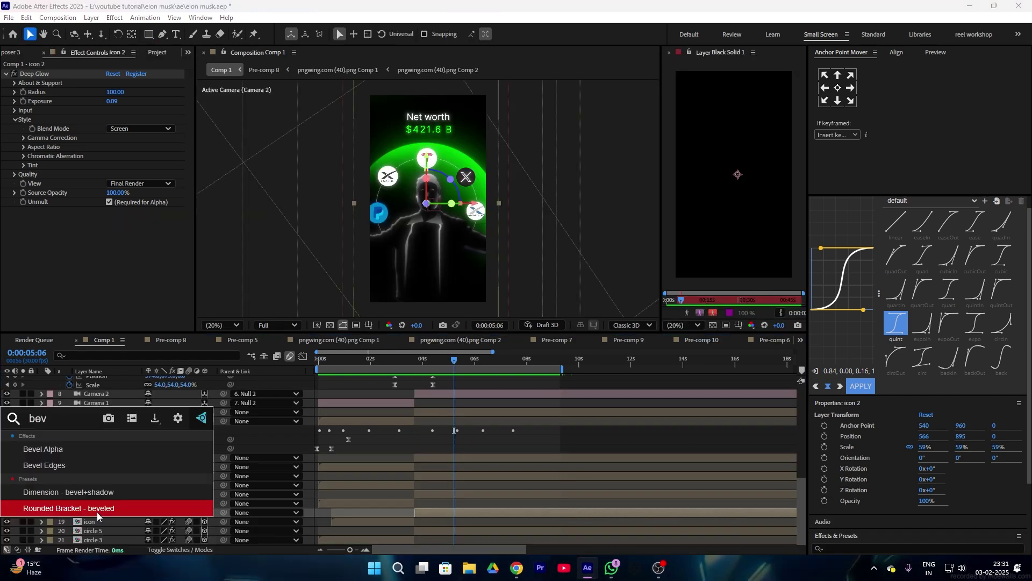
{"action": "left_click", "coordinate": [97, 447]}
{"action": "scroll", "coordinate": [414, 231], "scroll_direction": "up", "scroll_amount": 2}
{"action": "left_click_drag", "start_coordinate": [111, 220], "coordinate": [118, 221]}
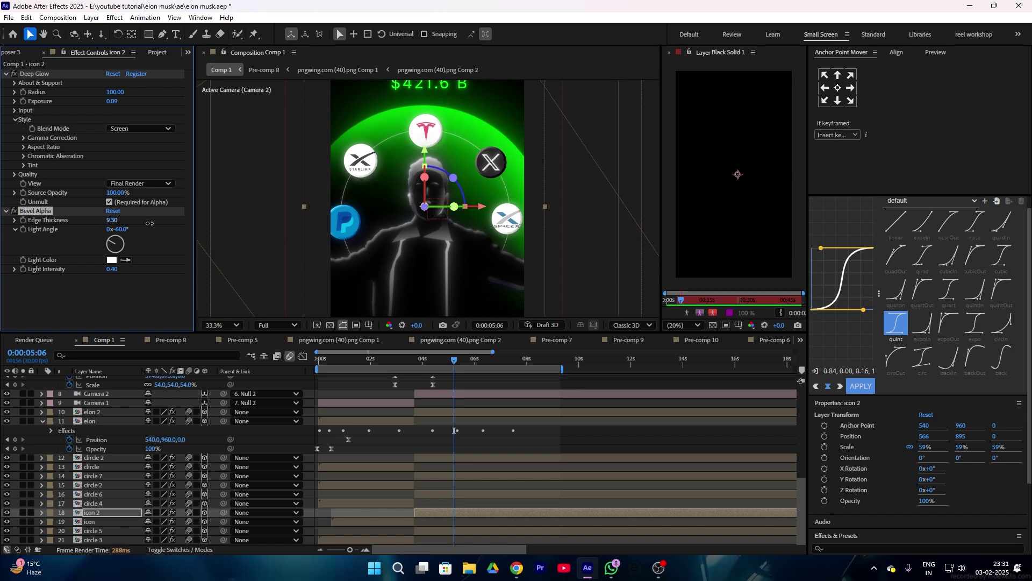
{"action": "scroll", "coordinate": [344, 208], "scroll_direction": "up", "scroll_amount": 2}
{"action": "scroll", "coordinate": [347, 209], "scroll_direction": "down", "scroll_amount": 1}
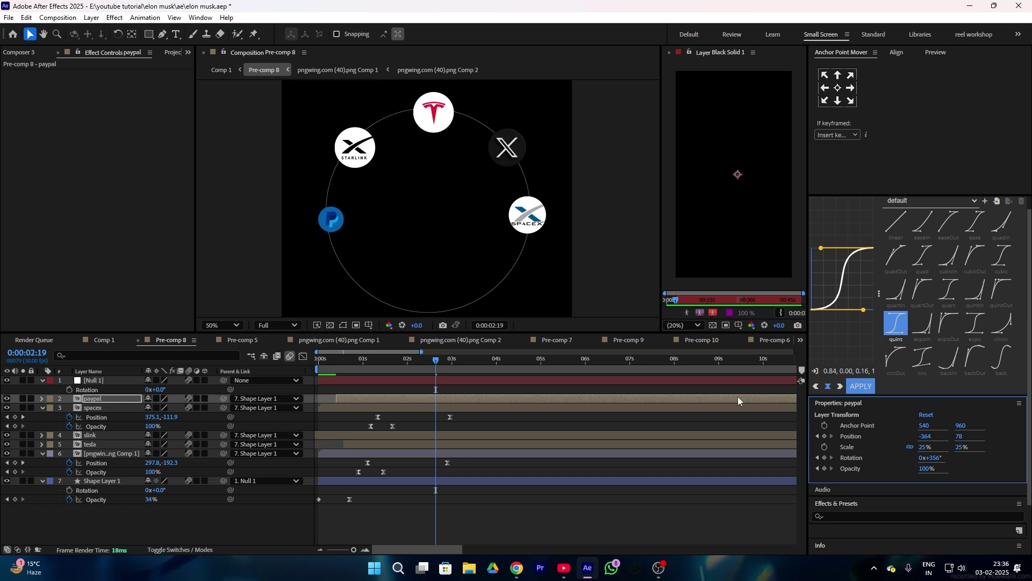
Reduce the logo sizes in Pre-comp 8, with tesla at 40%, and reposition the logos on the ring at 0:00:02:19.
{"action": "mouse_move", "coordinate": [924, 447]}
{"action": "left_mouse_down"}
{"action": "mouse_move", "coordinate": [990, 436]}
{"action": "mouse_move", "coordinate": [921, 449]}
{"action": "mouse_move", "coordinate": [883, 436]}
{"action": "mouse_move", "coordinate": [916, 446]}
{"action": "mouse_move", "coordinate": [934, 436]}
{"action": "left_mouse_up"}
{"action": "left_click", "coordinate": [100, 437]}
{"action": "left_click", "coordinate": [628, 453]}
Undo the recent logo size and position changes in Pre-comp 8 and redo them, with the paypal layer's transform properties expanded.
{"action": "key", "text": "ctrl+z"}
{"action": "key", "text": "ctrl+z"}
{"action": "key", "text": "ctrl+z"}
{"action": "key", "text": "ctrl+z"}
{"action": "key", "text": "ctrl+z"}
{"action": "key", "text": "ctrl+z"}
{"action": "key", "text": "ctrl+z"}
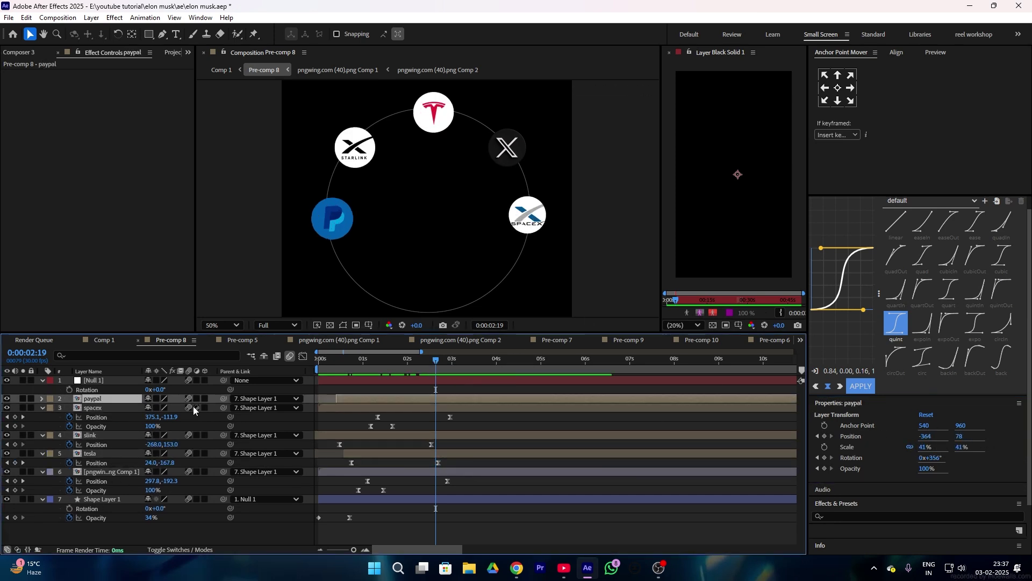
{"action": "left_click", "coordinate": [41, 399]}
{"action": "key", "text": "ctrl+shift+z"}
{"action": "key", "text": "ctrl+shift+z"}
{"action": "key", "text": "ctrl+shift+z"}
{"action": "key", "text": "ctrl+shift+z"}
{"action": "key", "text": "ctrl+shift+z"}
{"action": "key", "text": "ctrl+shift+z"}
{"action": "key", "text": "ctrl+shift+z"}
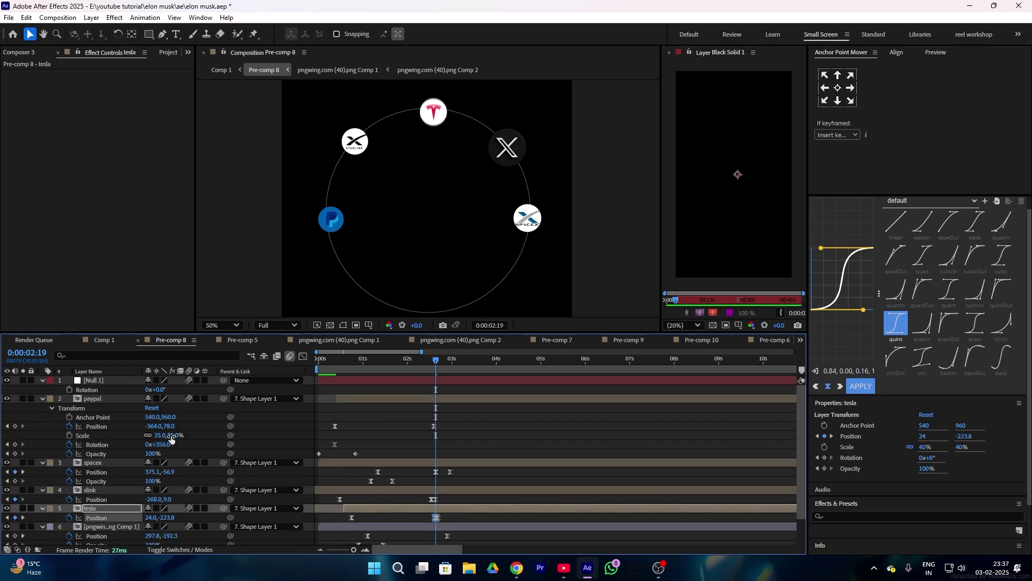
Delete the tesla layer's extra position keyframe at 0:00:02:19 and shift its anchor point vertically to place the logo on the ring.
{"action": "scroll", "coordinate": [469, 459], "scroll_direction": "down", "scroll_amount": 1}
{"action": "key", "text": "Delete"}
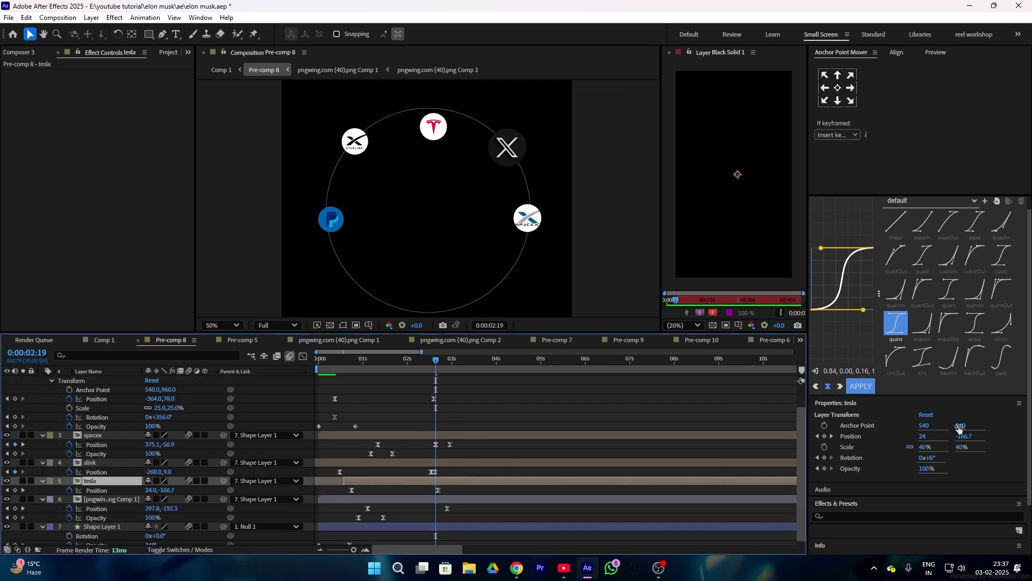
{"action": "left_click_drag", "start_coordinate": [961, 426], "coordinate": [1011, 426]}
{"action": "scroll", "coordinate": [64, 501], "scroll_direction": "down", "scroll_amount": 1}
{"action": "left_click", "coordinate": [108, 495]}
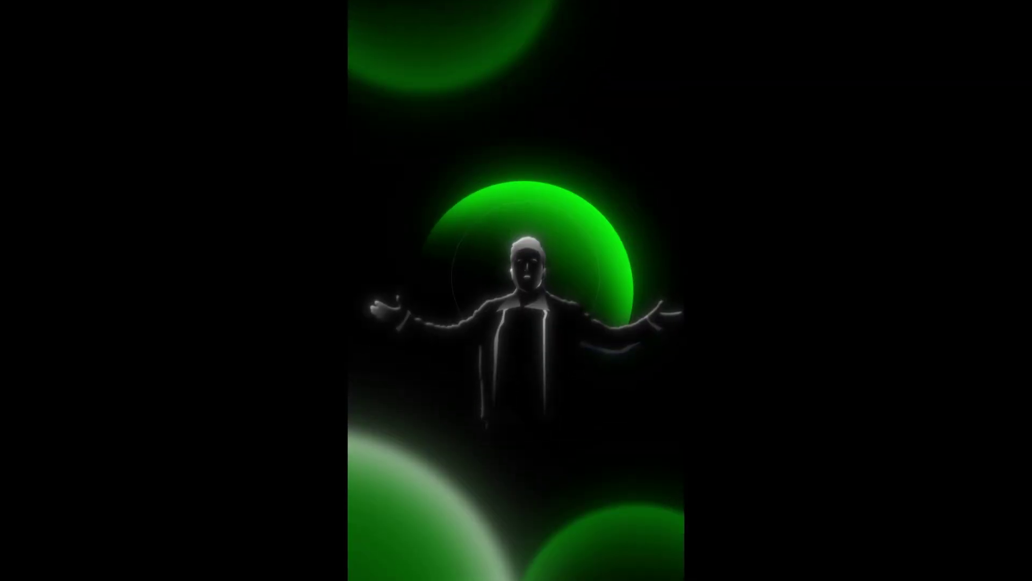